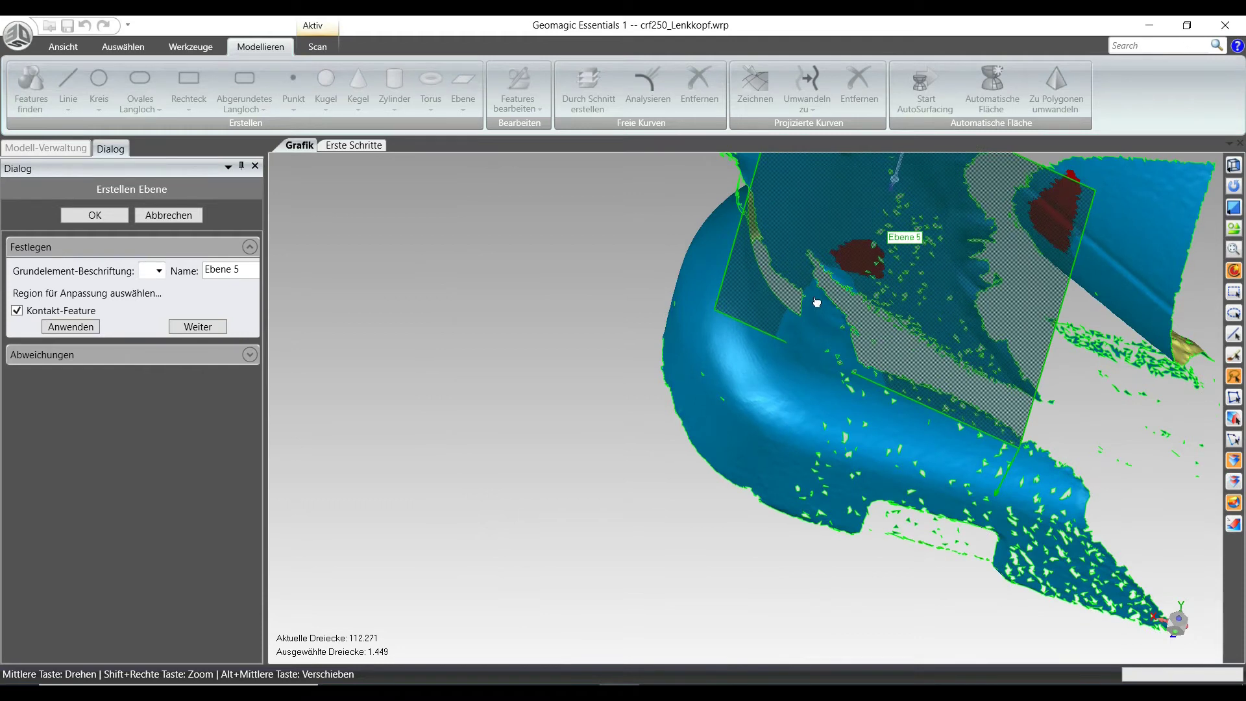
# - Refine Ebene 5's triangle region on the frame scan and refit it as a contact feature
pyautogui.moveTo(816, 302); pyautogui.dragTo(842, 326)
pyautogui.click(71, 327)
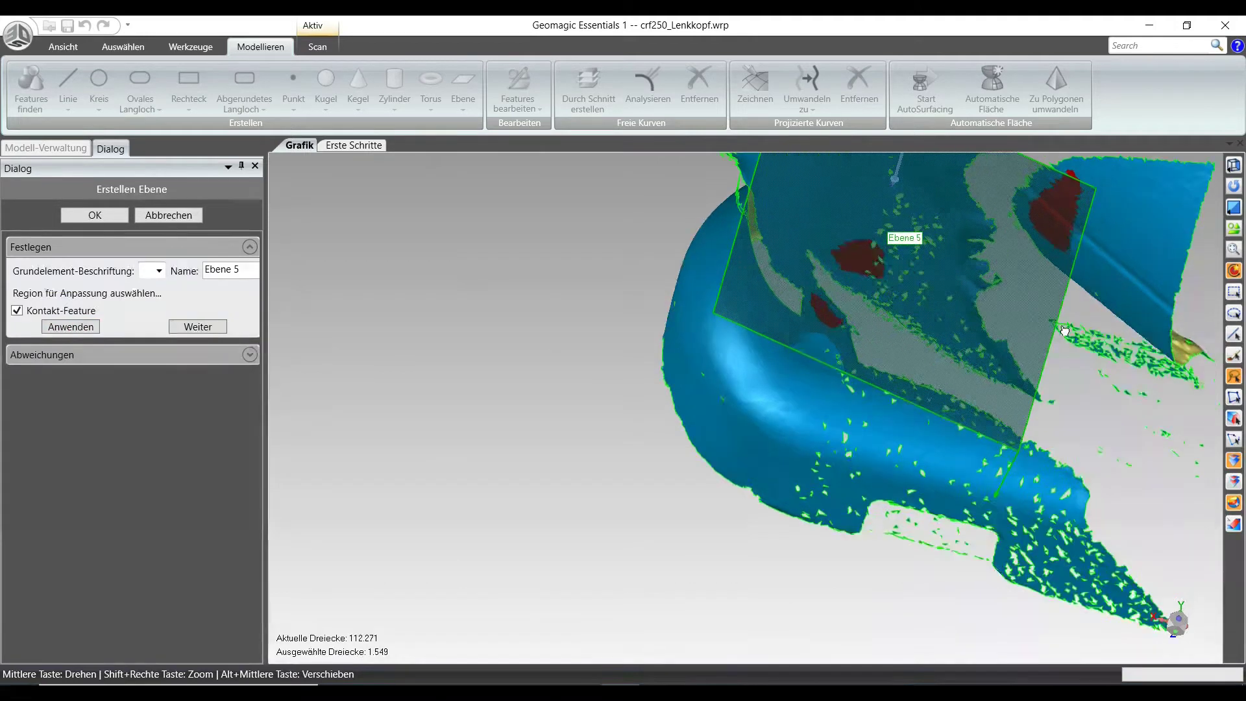
pyautogui.moveTo(1079, 293); pyautogui.dragTo(1094, 307, button='middle')
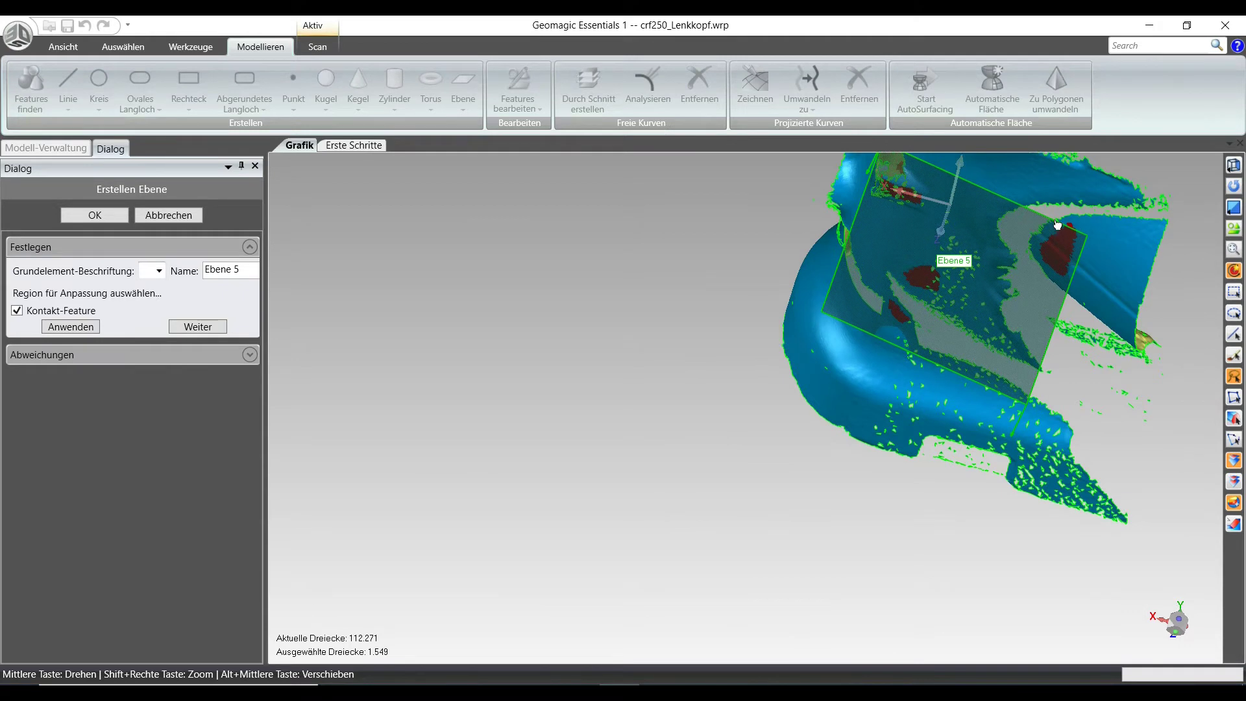
pyautogui.moveTo(1057, 225)
pyautogui.keyDown('ctrl'); pyautogui.mouseDown()
pyautogui.moveTo(1080, 237)
pyautogui.moveTo(1070, 227)
pyautogui.mouseUp(); pyautogui.keyUp('ctrl')
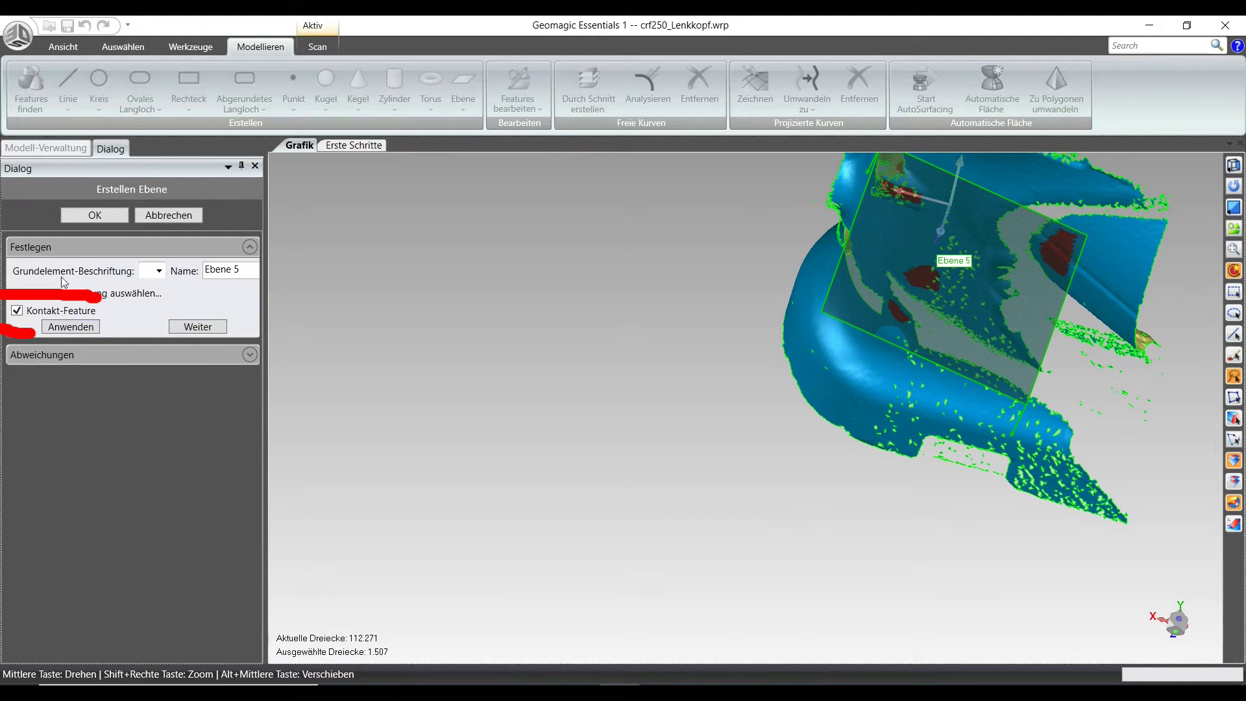
pyautogui.click(70, 327)
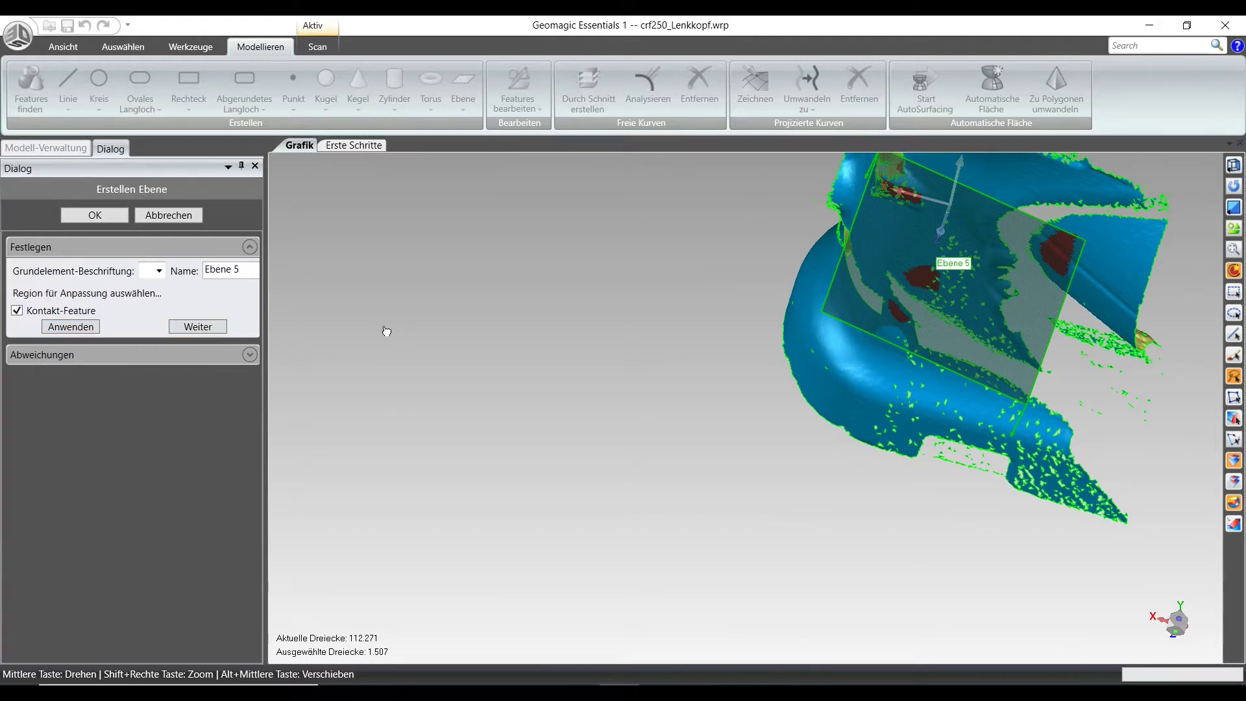
pyautogui.moveTo(993, 375); pyautogui.dragTo(1015, 435, button='middle')
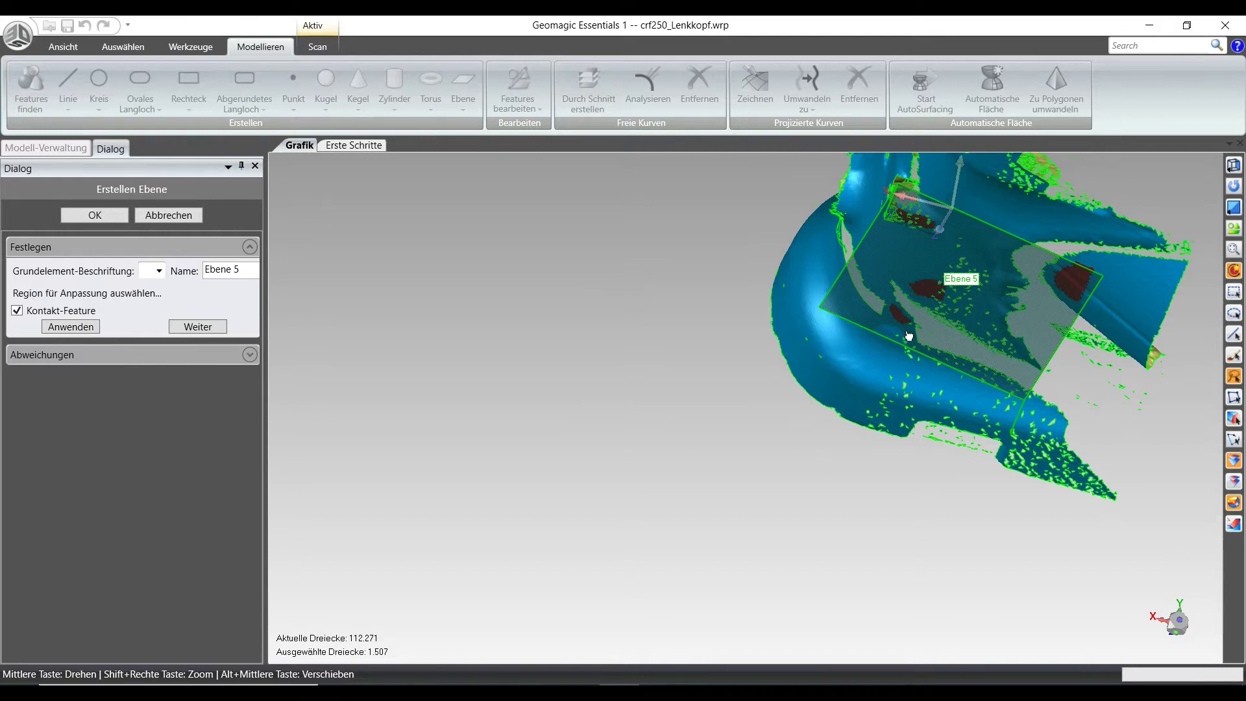
pyautogui.click(91, 215)
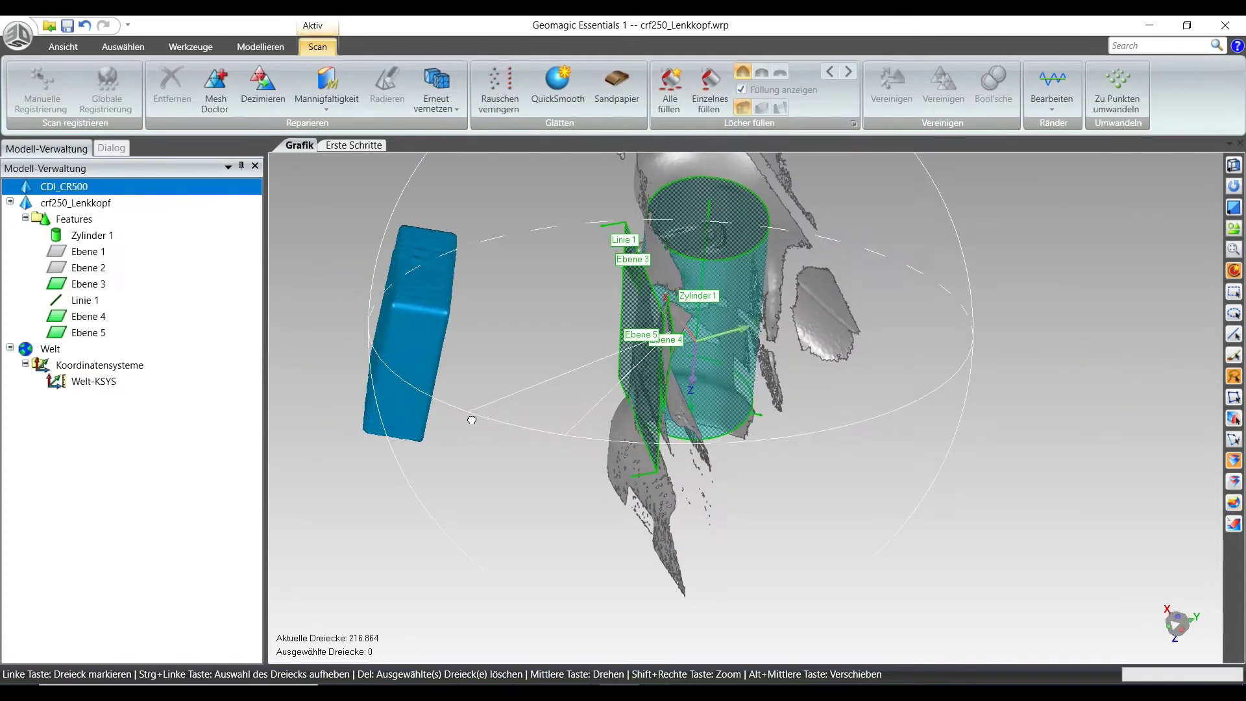
# - Select the box's flat side face by bend angle, settling on a 2.0 angle
pyautogui.moveTo(473, 417); pyautogui.dragTo(514, 389, button='middle')
pyautogui.scroll(5, 508, 379)
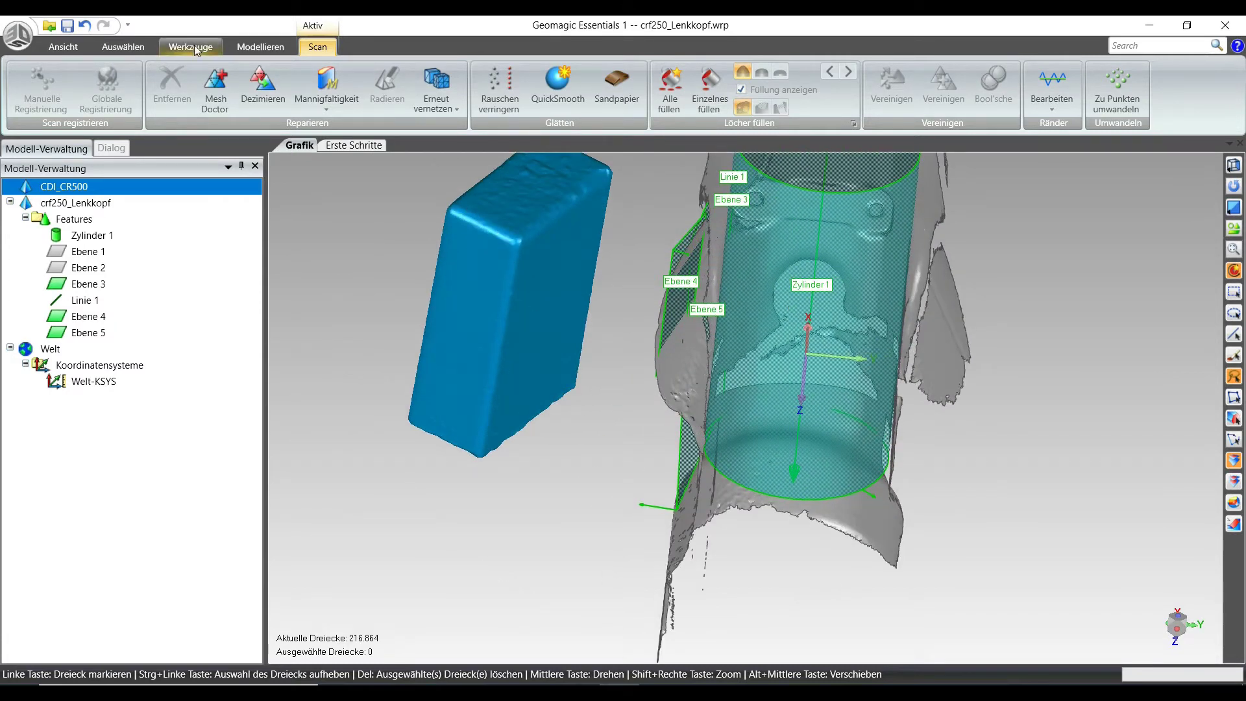
pyautogui.click(125, 45)
pyautogui.click(227, 114)
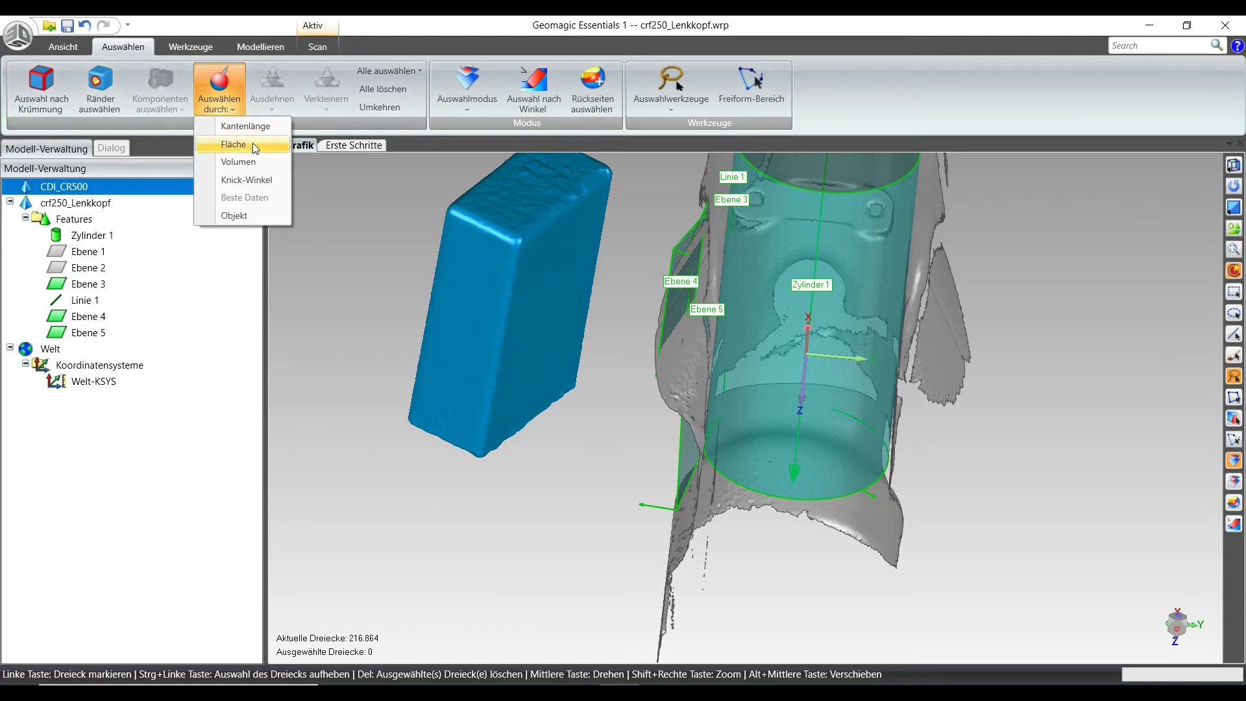
pyautogui.click(250, 179)
pyautogui.click(532, 321)
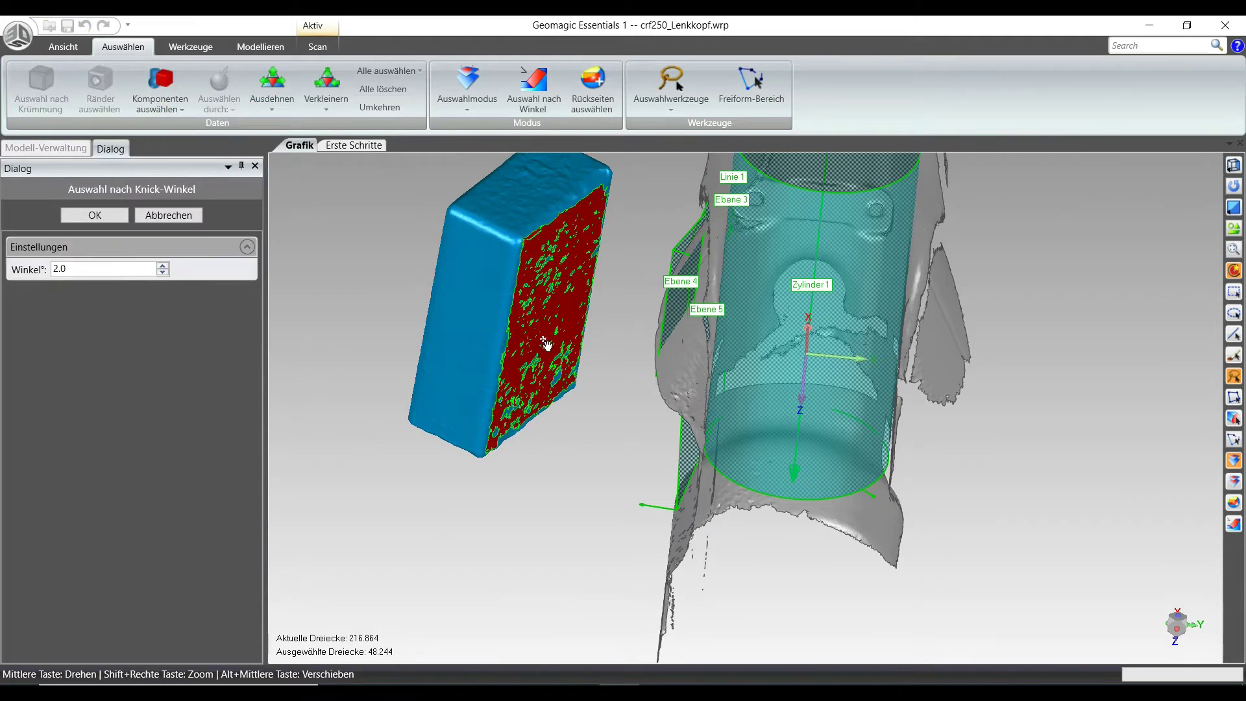
pyautogui.click(163, 272)
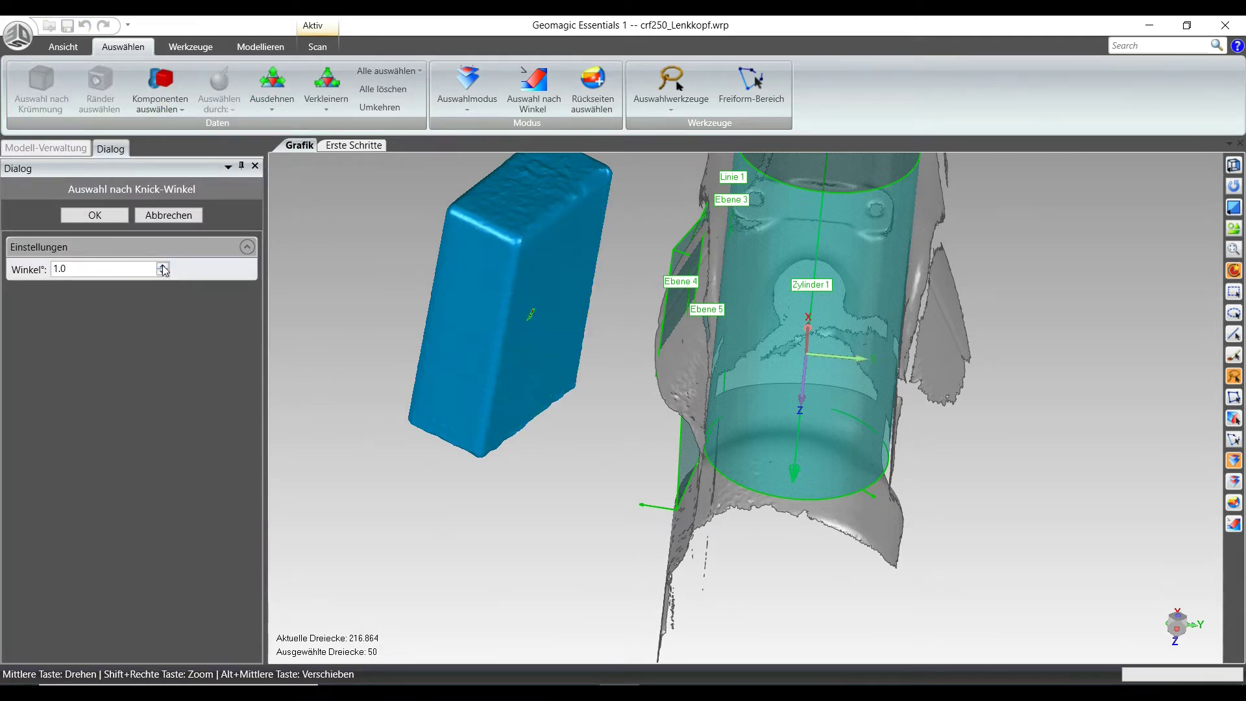
pyautogui.click(163, 266)
pyautogui.click(163, 266)
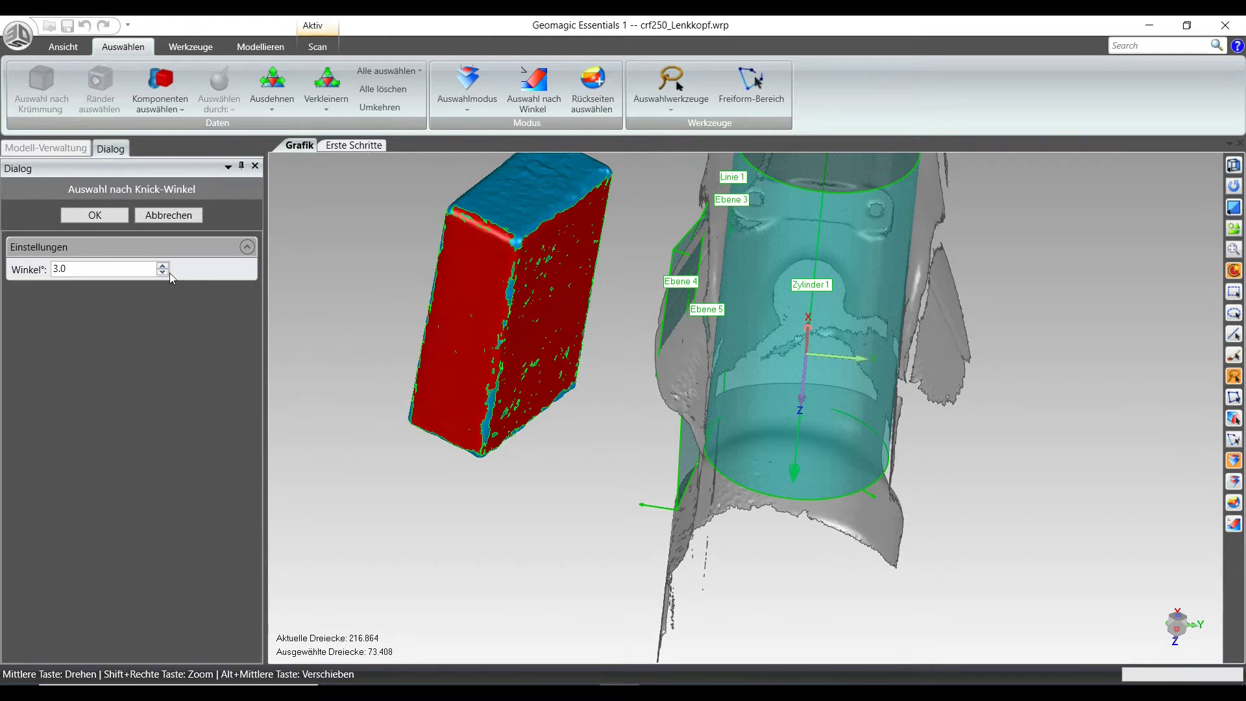
pyautogui.click(163, 272)
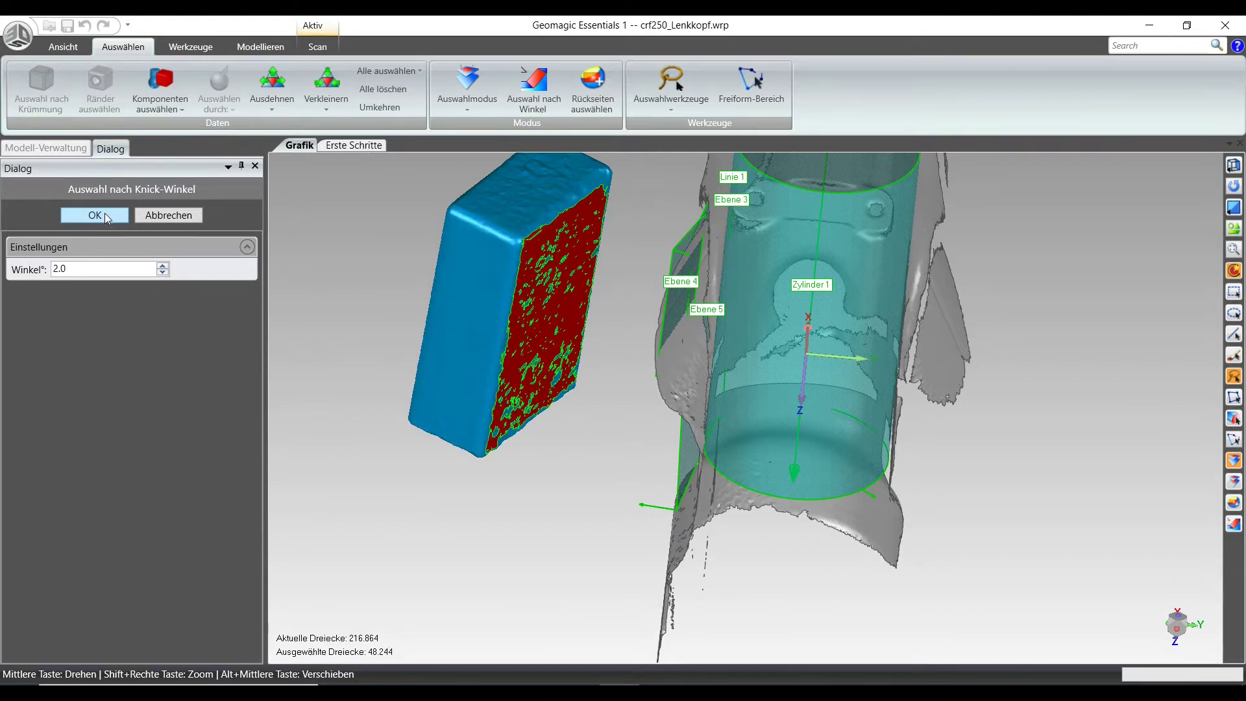
pyautogui.click(106, 217)
# - Fit plane Ebene 1 to the selected side face
pyautogui.click(260, 47)
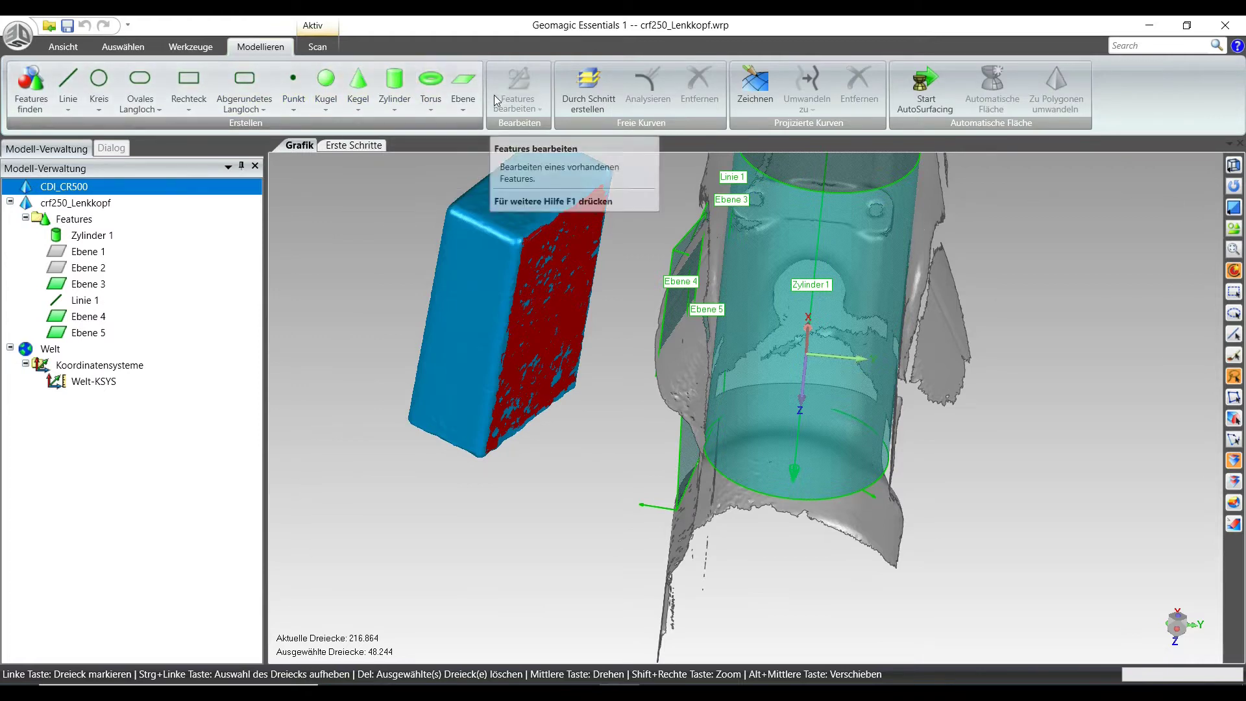
pyautogui.click(462, 107)
pyautogui.click(503, 125)
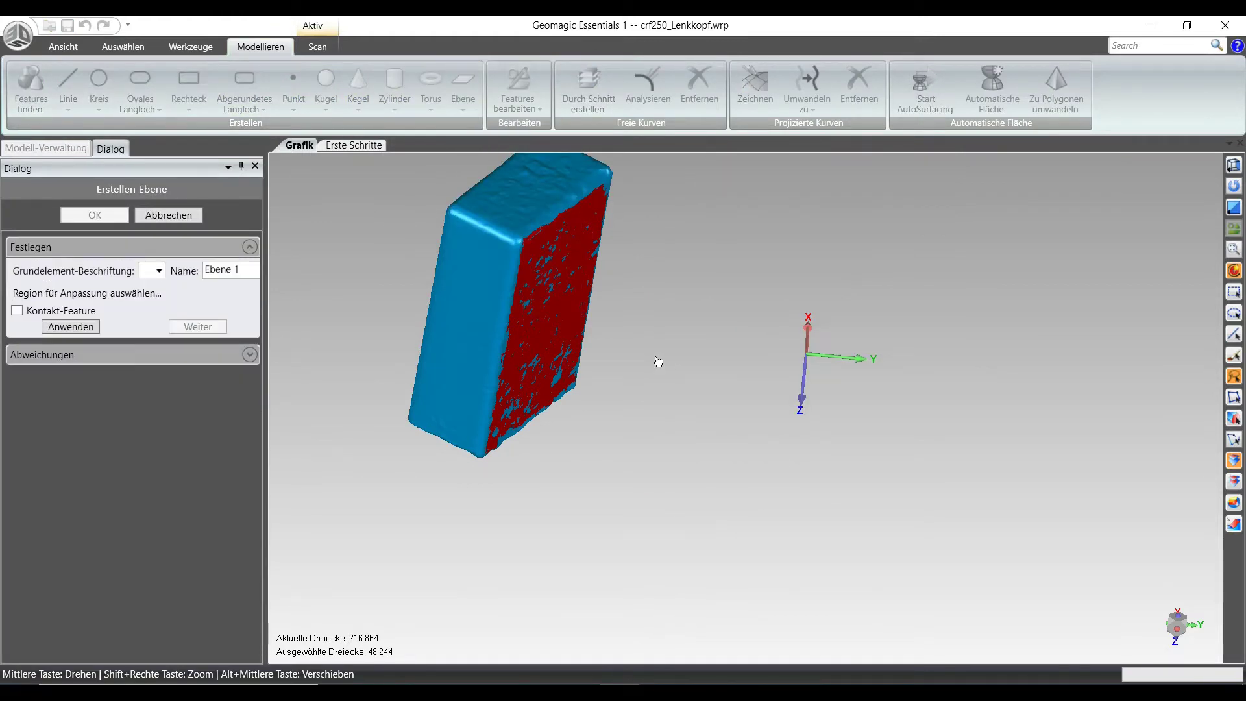
pyautogui.click(76, 327)
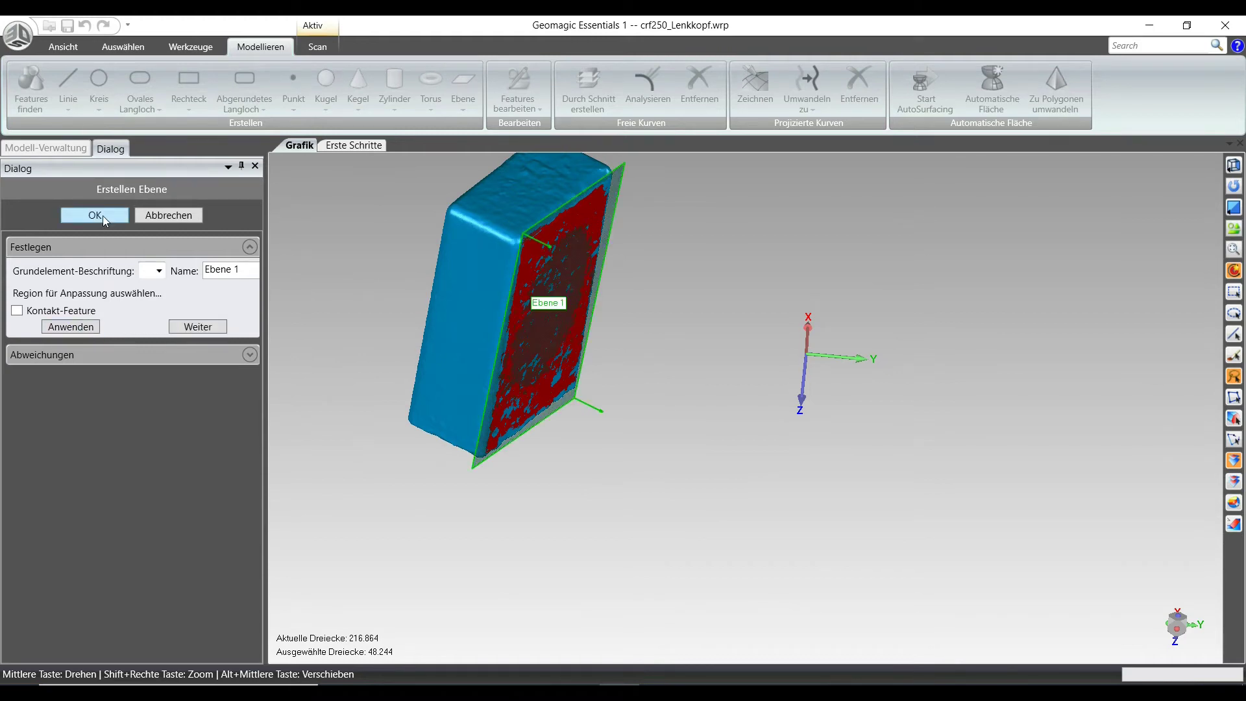
pyautogui.click(104, 215)
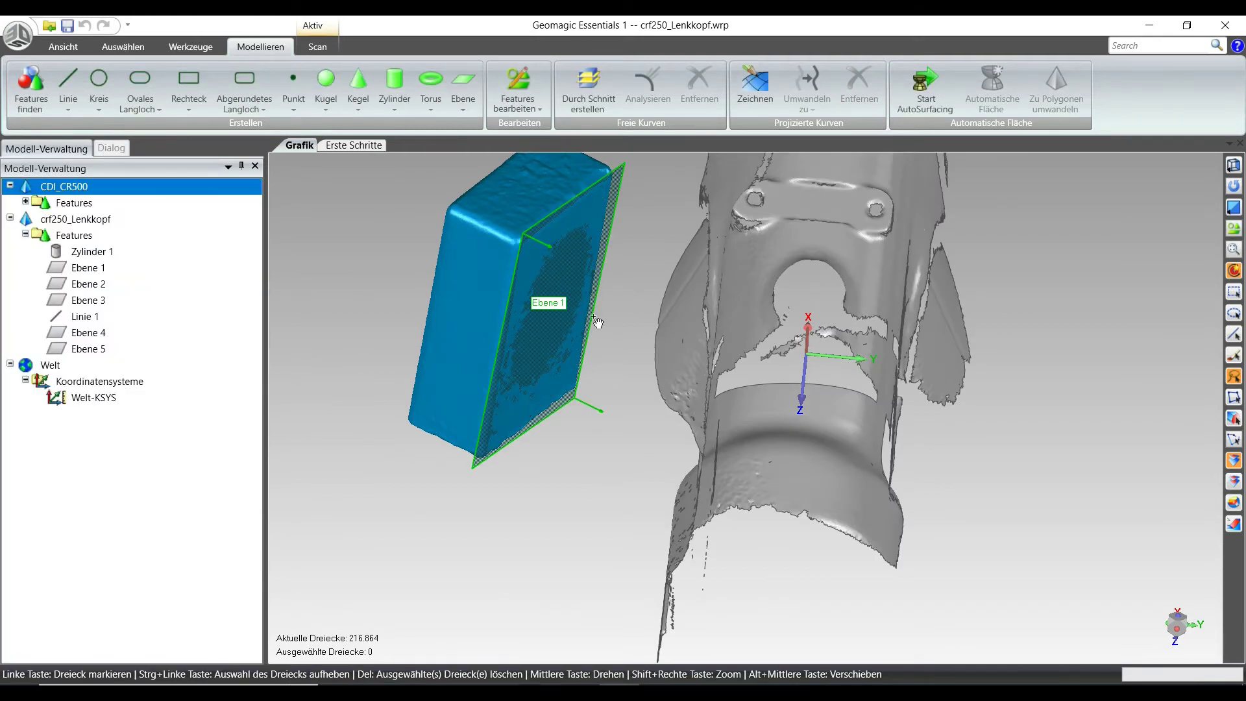
# - Select patches across the box's top face using bend-angle selection
pyautogui.moveTo(701, 401); pyautogui.dragTo(665, 553, button='middle')
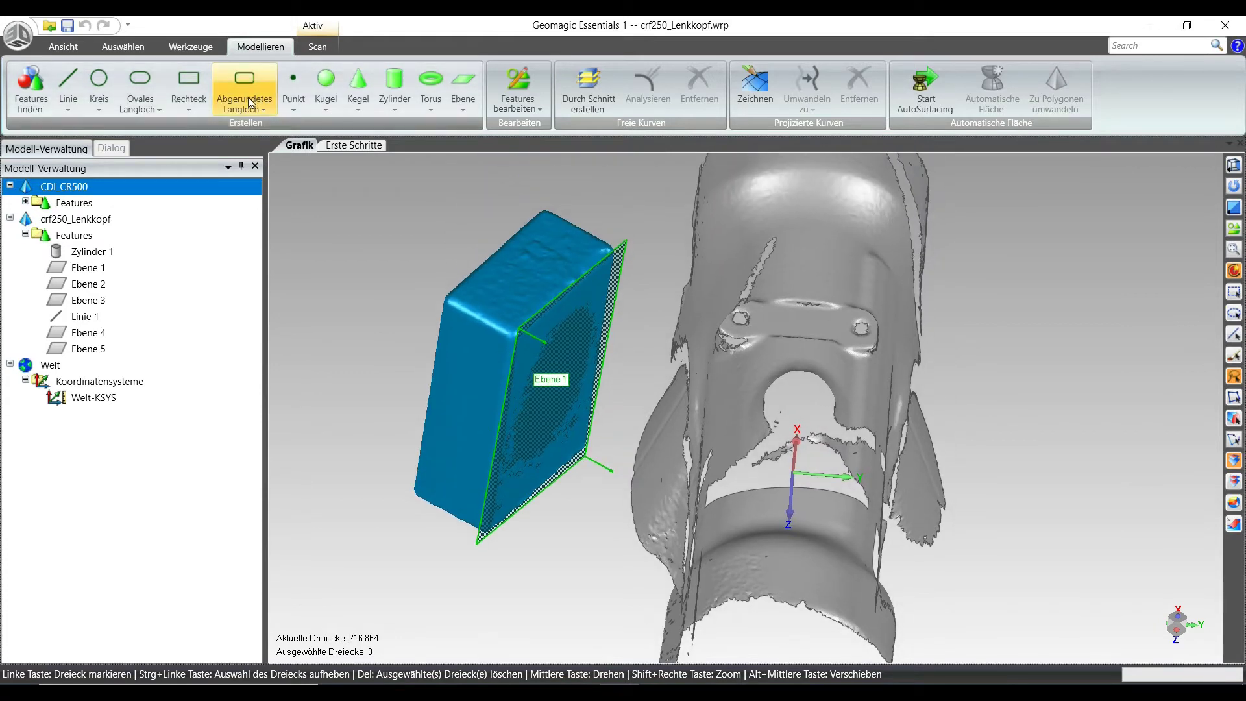
pyautogui.click(142, 47)
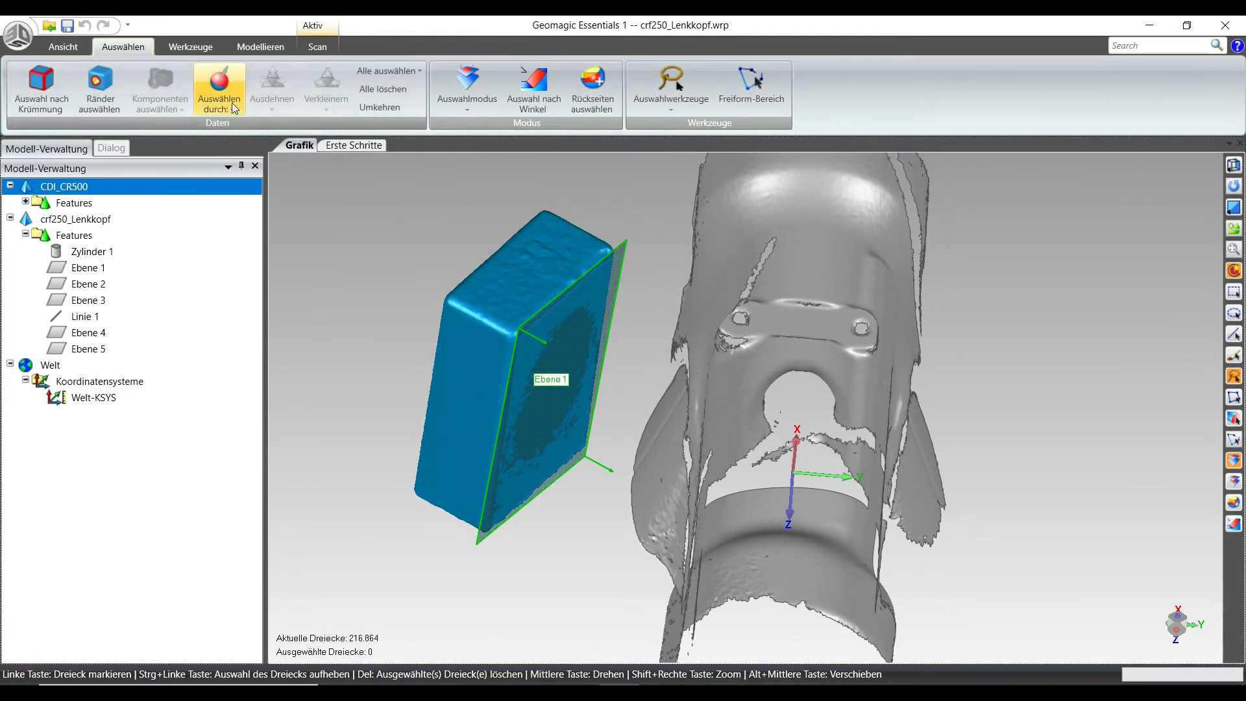
pyautogui.click(232, 103)
pyautogui.click(249, 181)
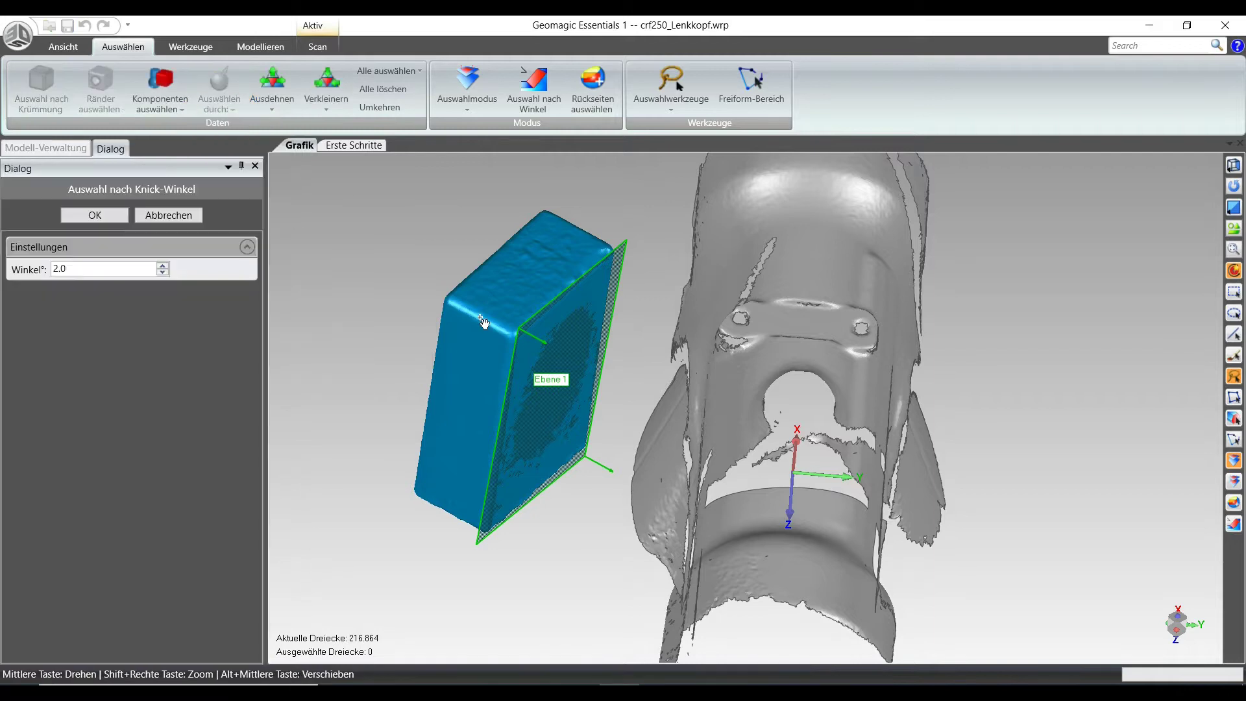
pyautogui.click(527, 278)
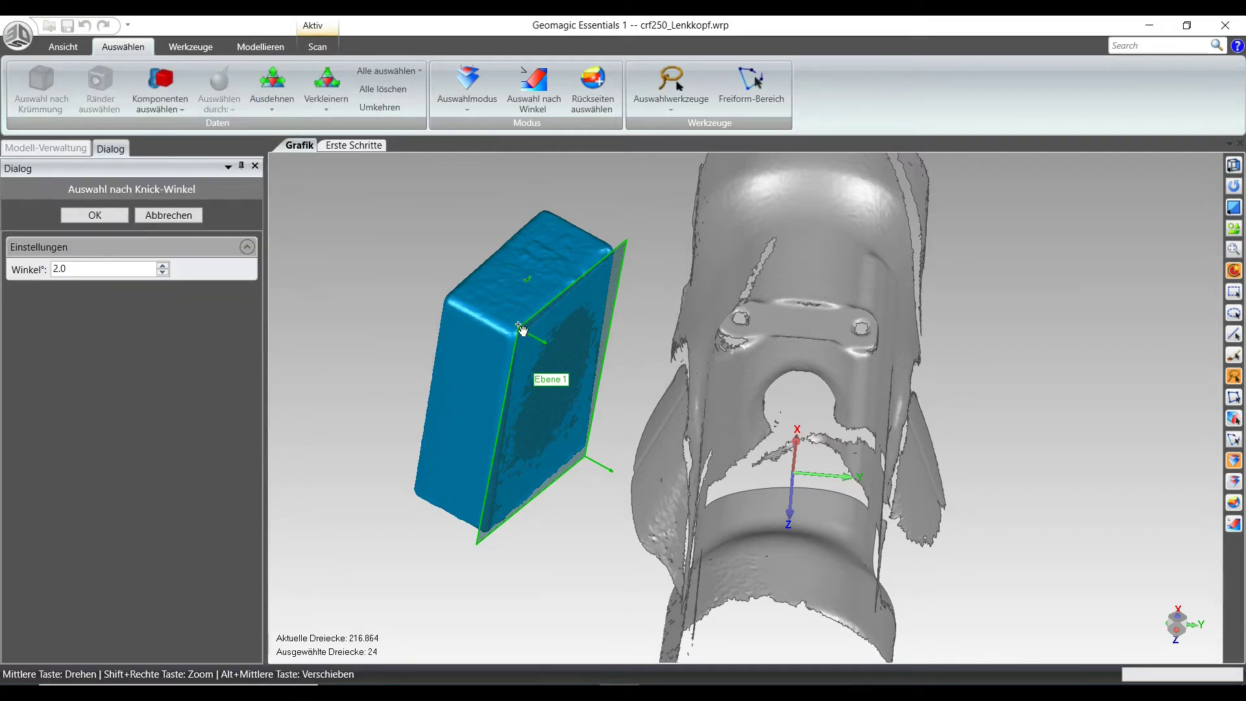
pyautogui.click(516, 284)
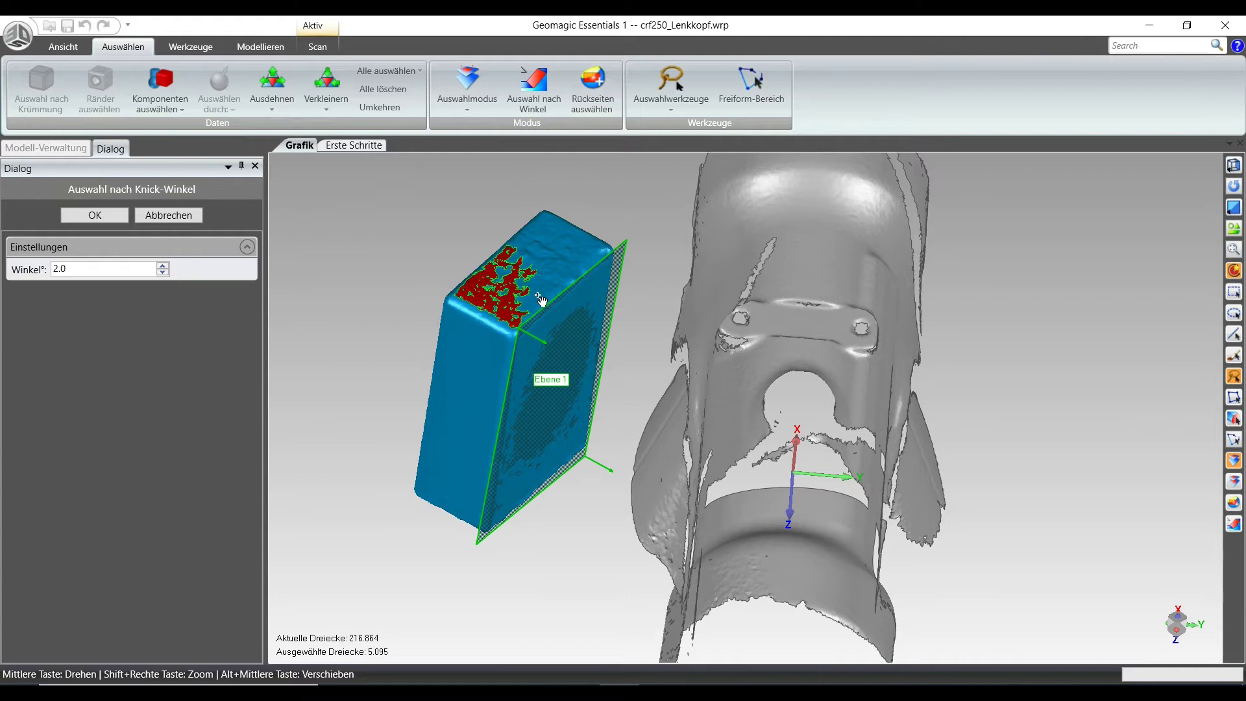
pyautogui.click(563, 241)
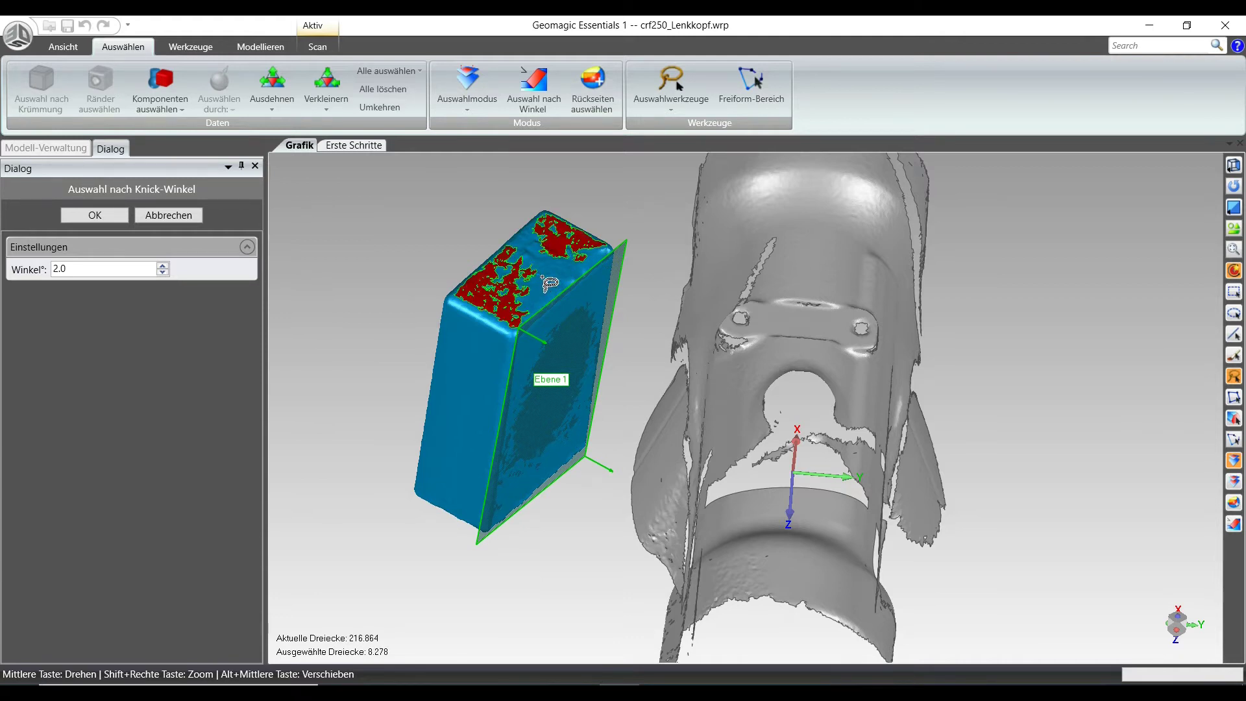
pyautogui.click(552, 259)
pyautogui.click(541, 251)
# - Fit plane Ebene 2 to the selected top face
pyautogui.click(277, 51)
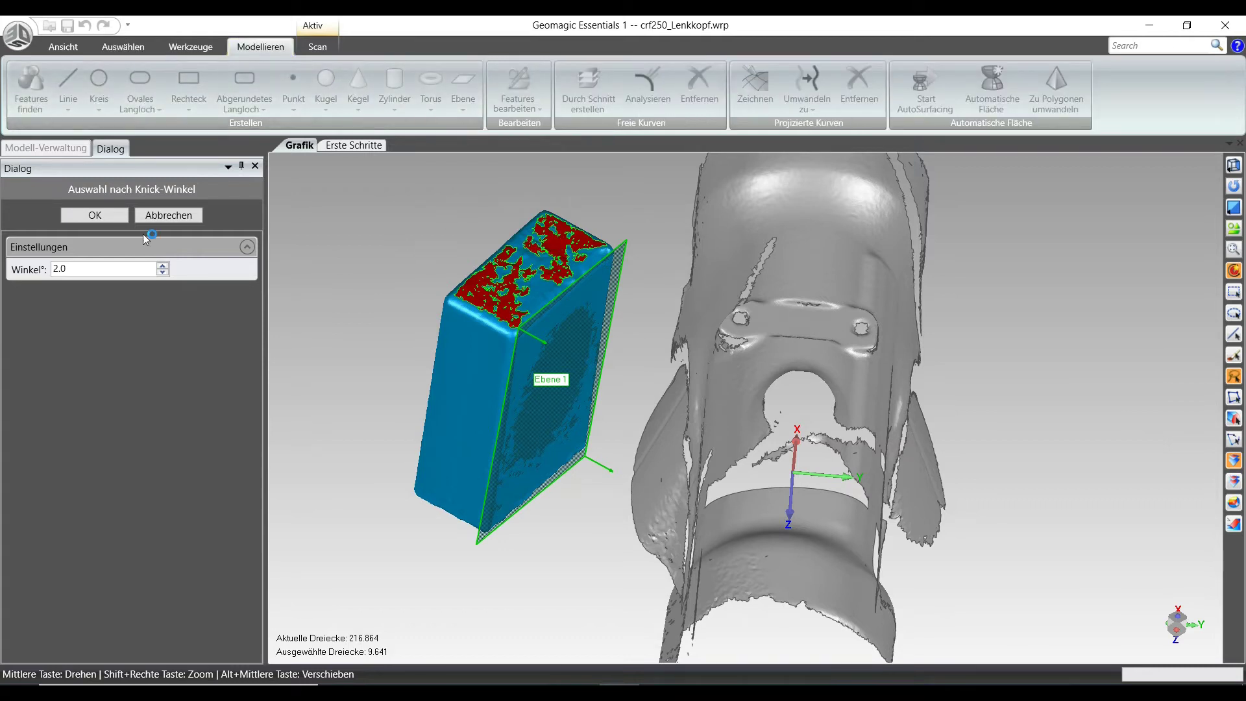
pyautogui.click(104, 216)
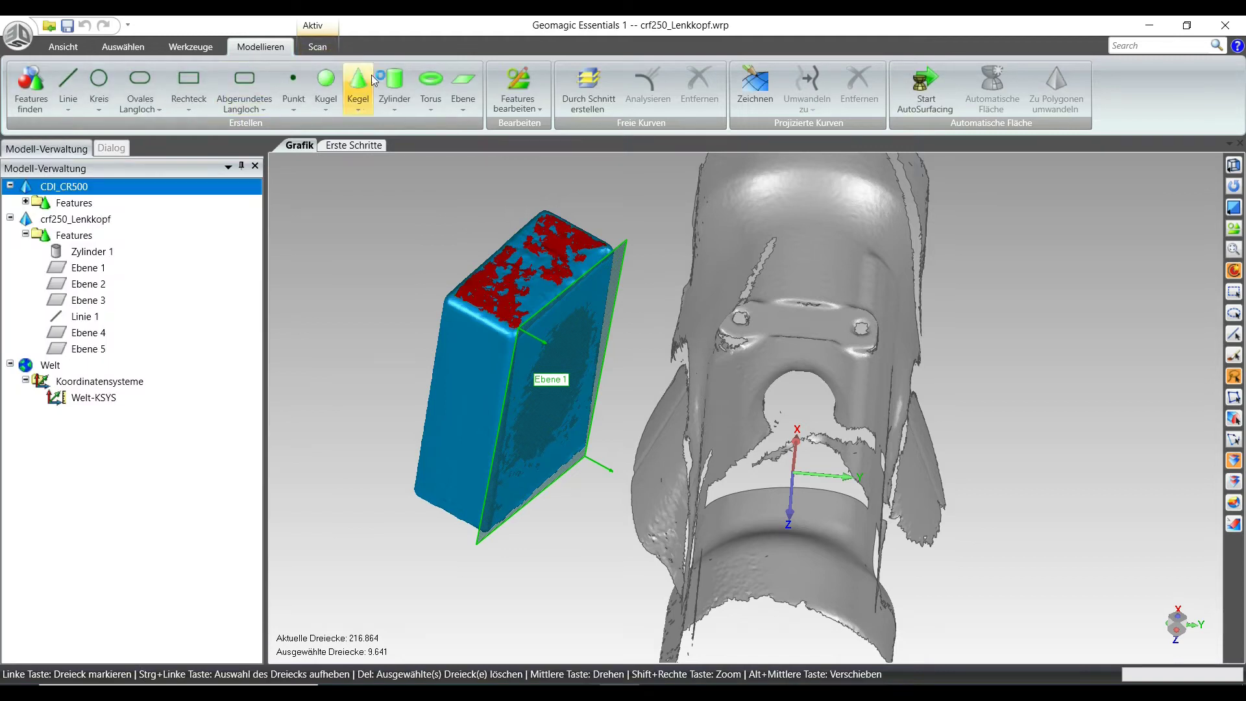
pyautogui.click(462, 97)
pyautogui.click(458, 226)
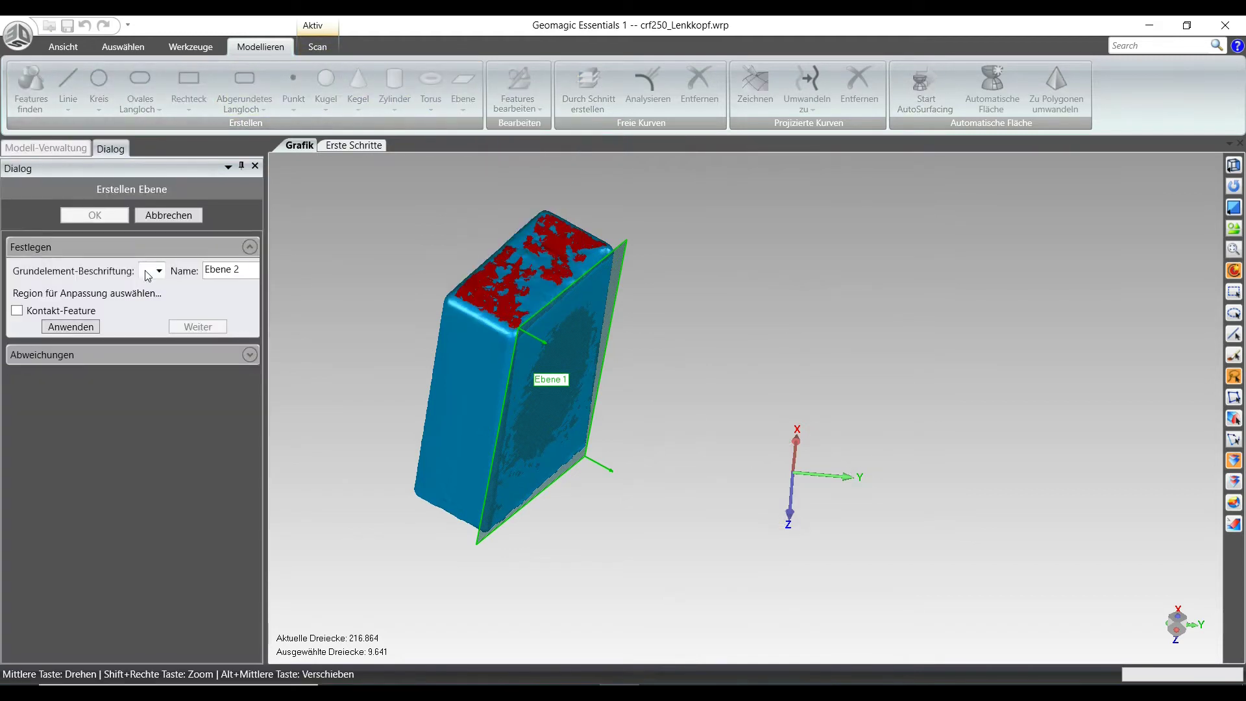
pyautogui.click(82, 328)
pyautogui.click(120, 216)
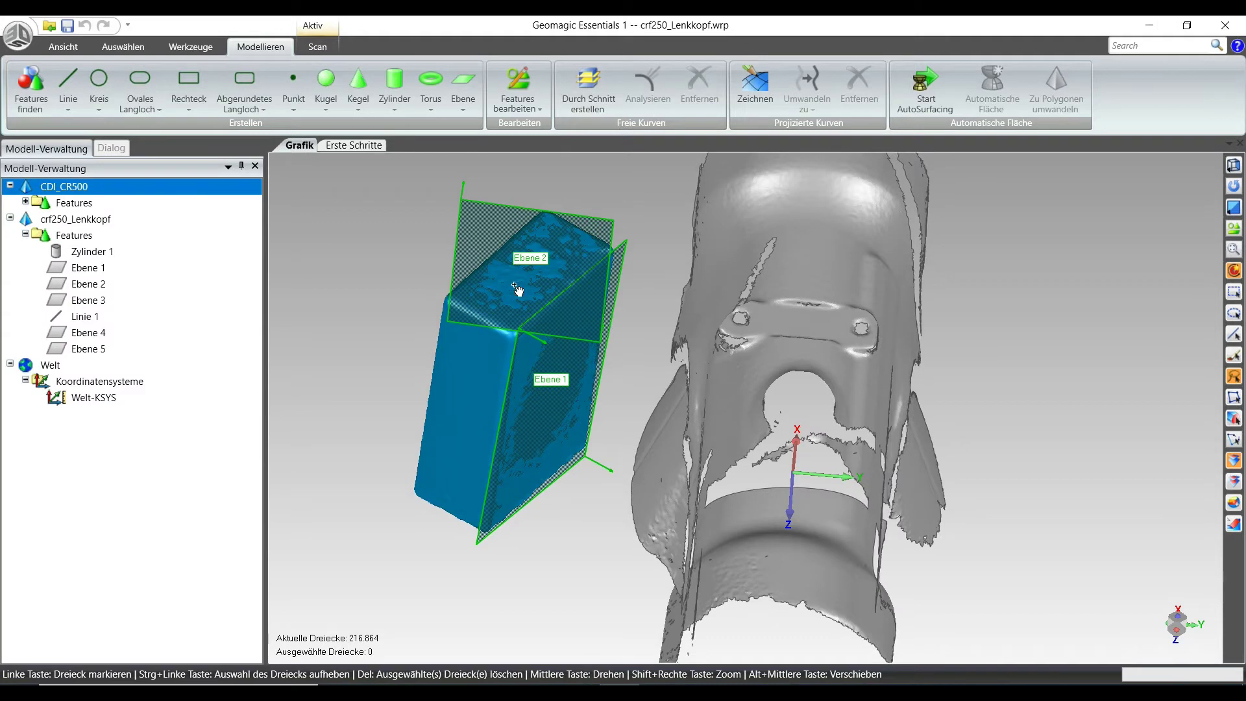
# - Select another flat face of the box by bend angle
pyautogui.moveTo(499, 467); pyautogui.dragTo(545, 509, button='middle')
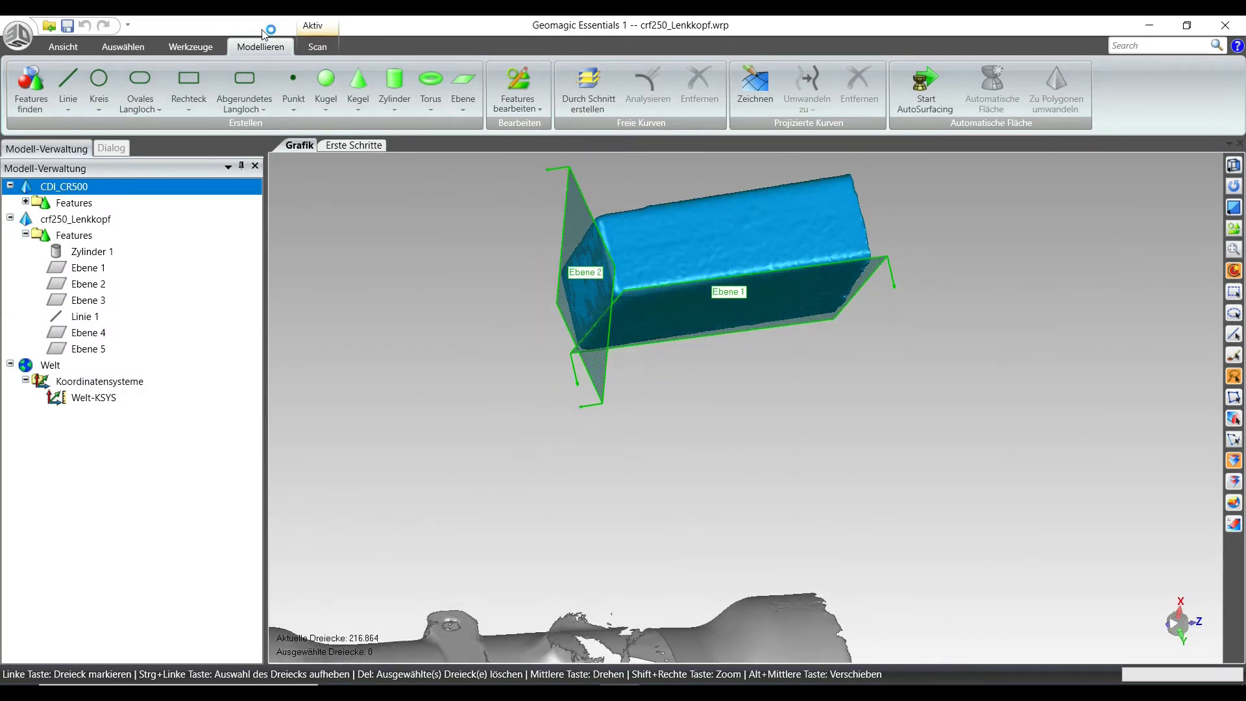
pyautogui.click(240, 106)
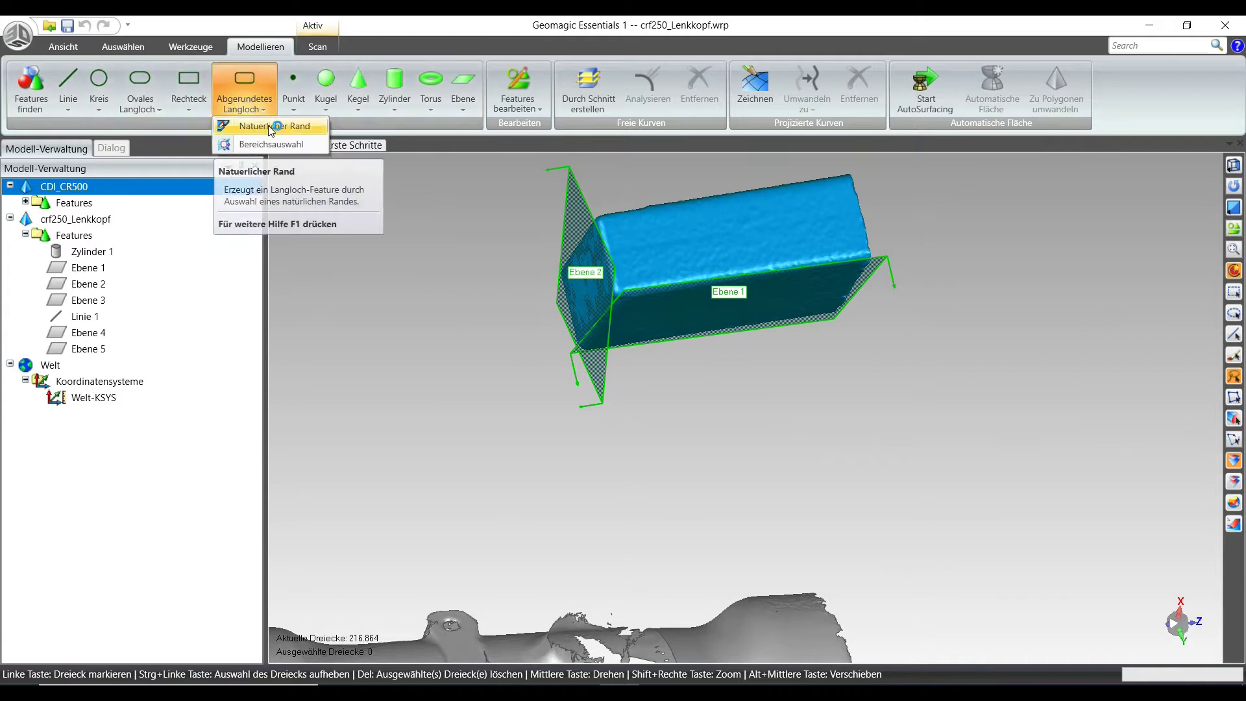
pyautogui.click(105, 46)
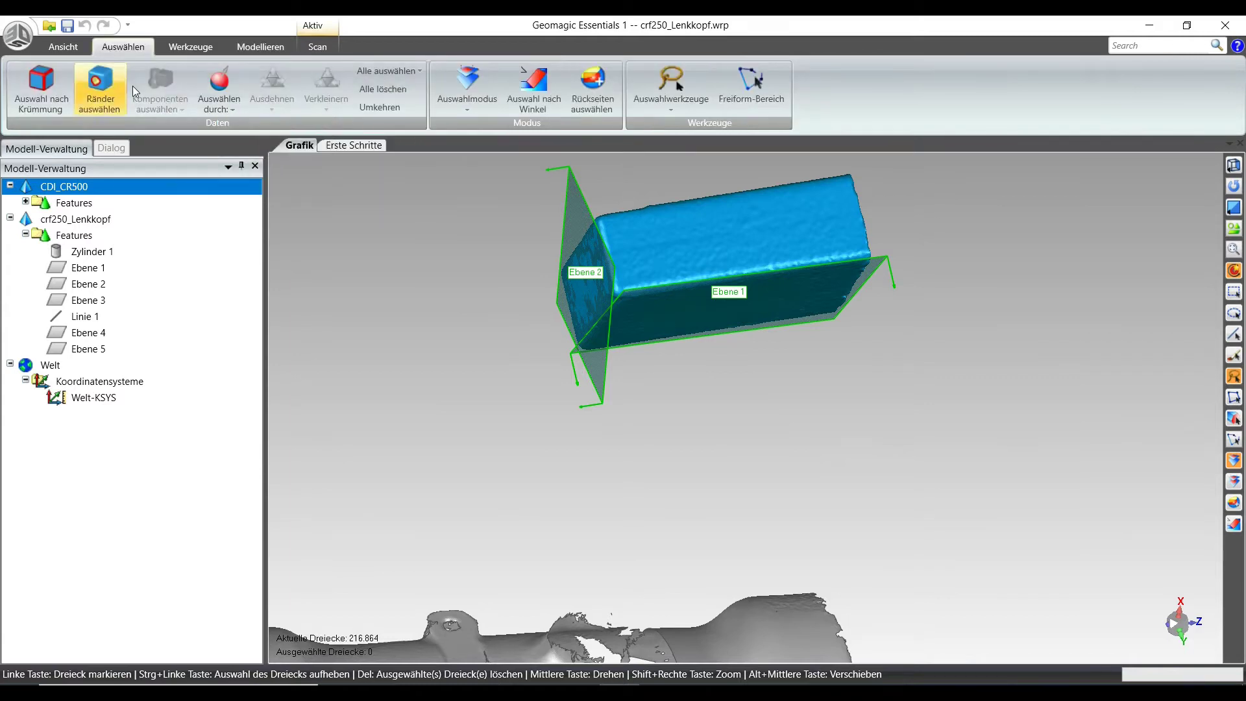
pyautogui.click(237, 105)
pyautogui.click(281, 180)
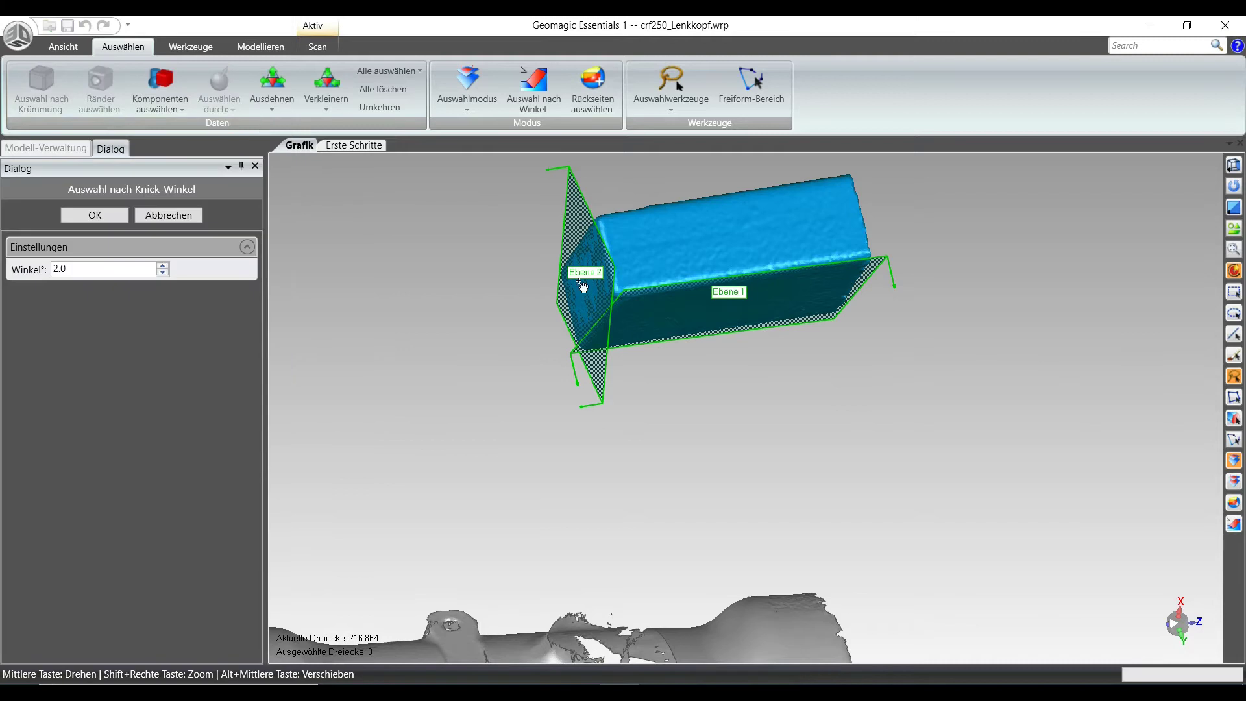
pyautogui.click(673, 235)
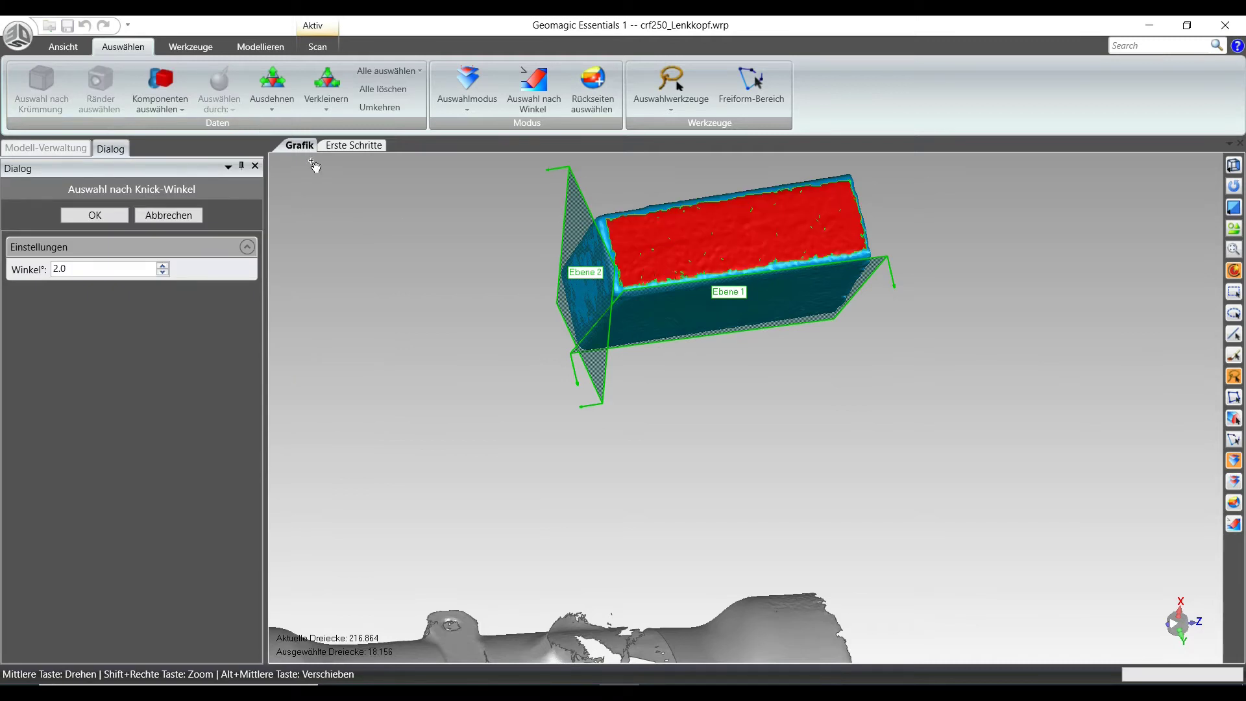
pyautogui.click(77, 214)
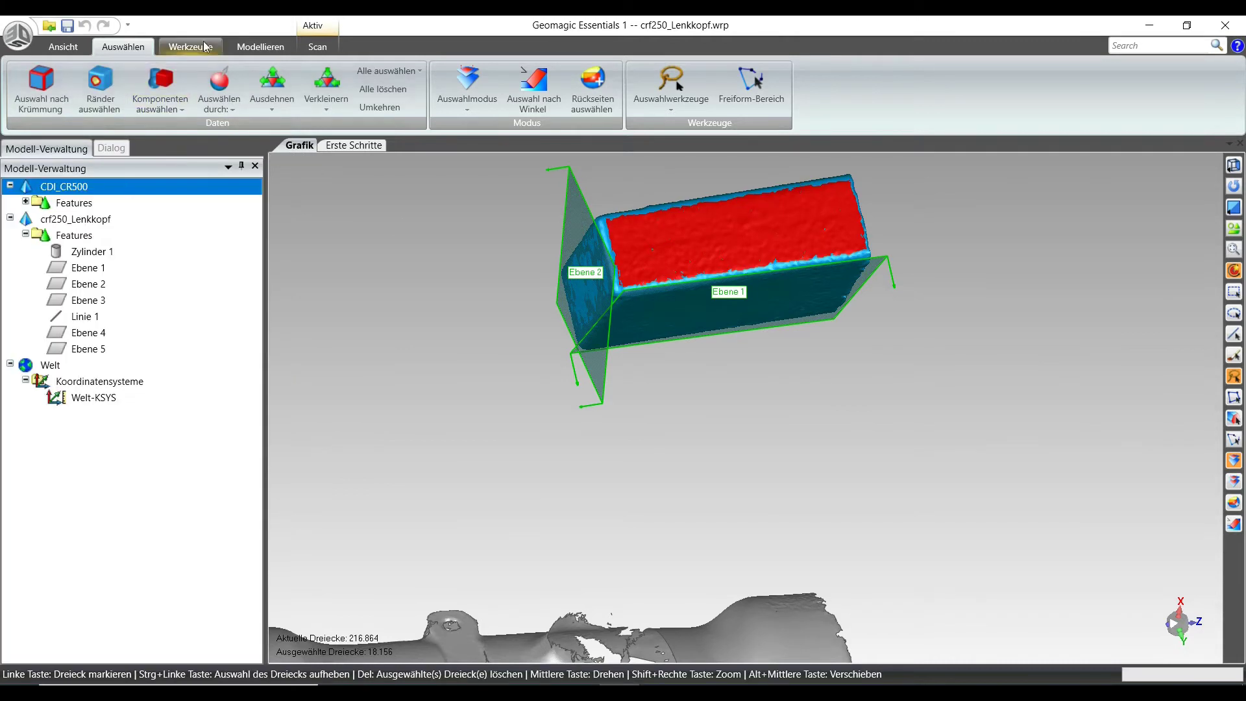
# - Fit plane Ebene 3 to that face as a best-fit plane
pyautogui.click(260, 46)
pyautogui.click(462, 109)
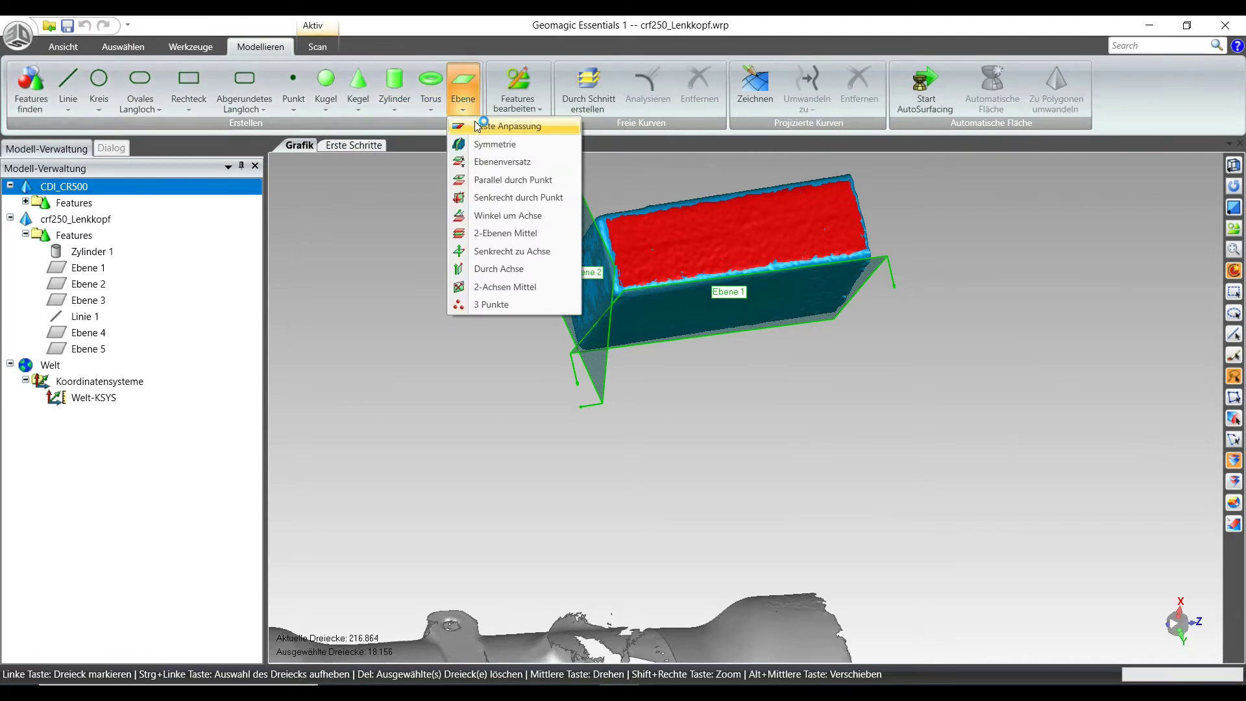
pyautogui.click(493, 126)
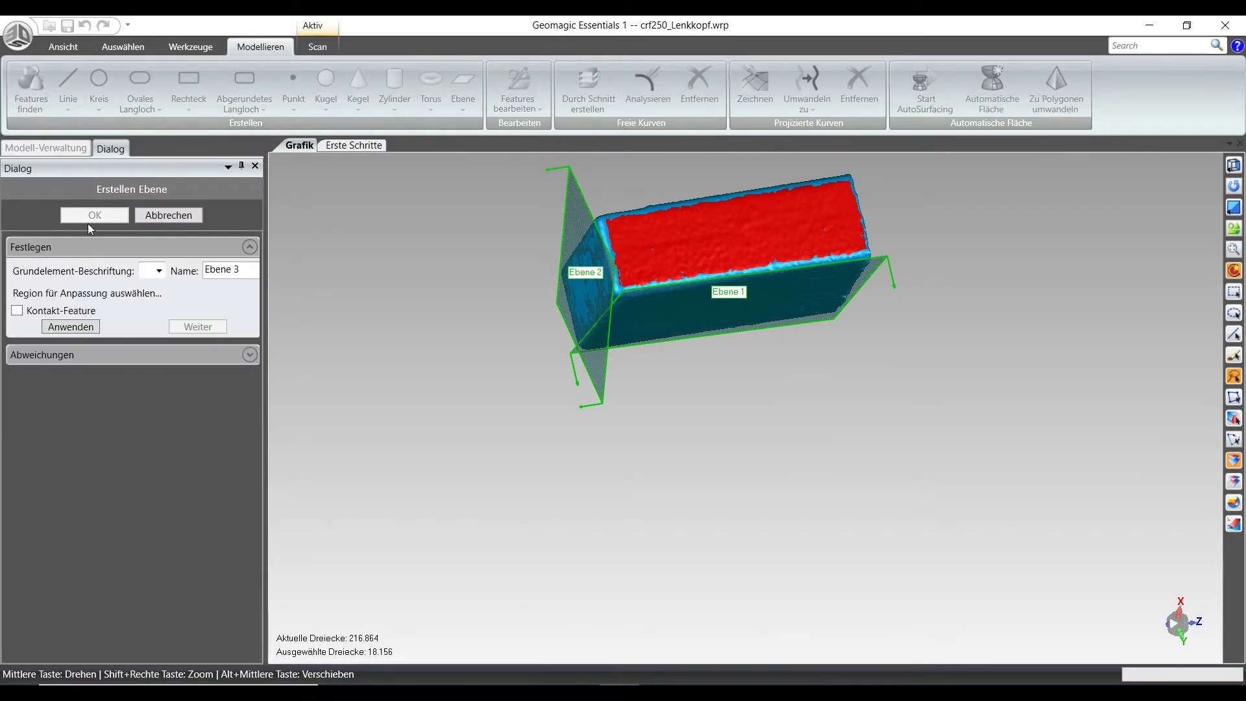
pyautogui.click(87, 326)
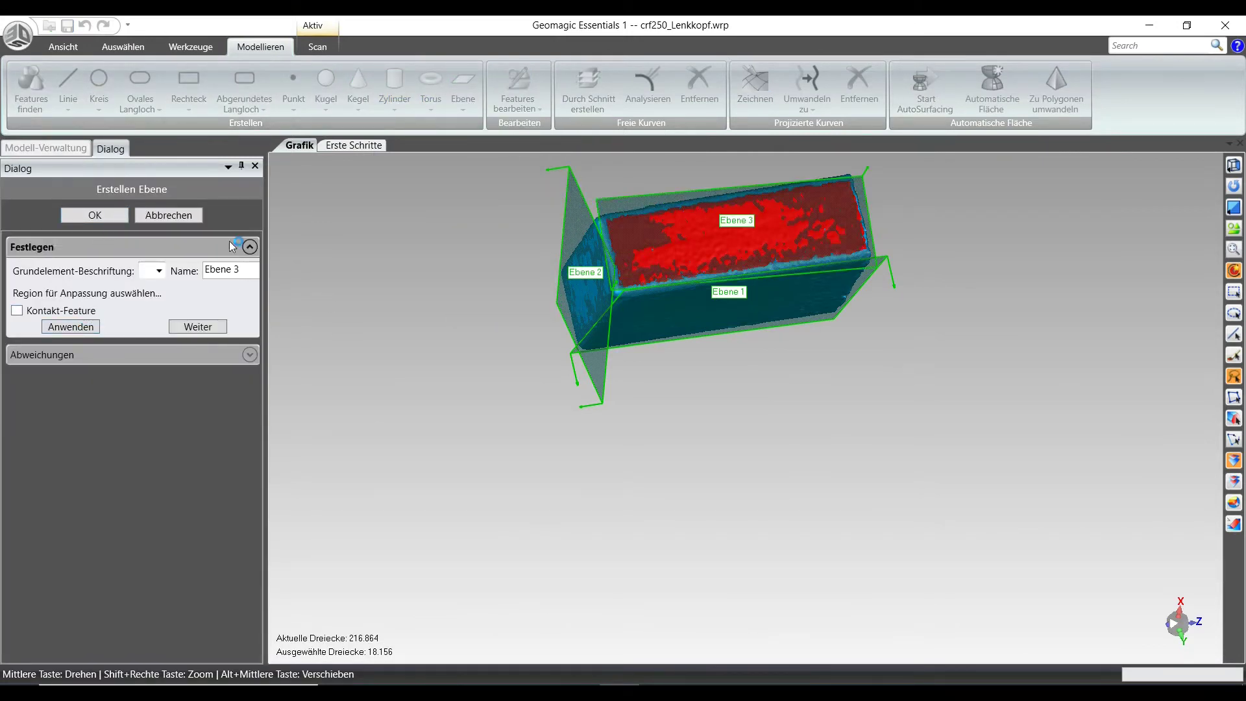
pyautogui.click(100, 215)
# - Create Linie 1 from two planes, where the box's Ebene 3 and Ebene 1 intersect
pyautogui.moveTo(610, 415); pyautogui.dragTo(514, 596, button='middle')
pyautogui.scroll(-5, 542, 606)
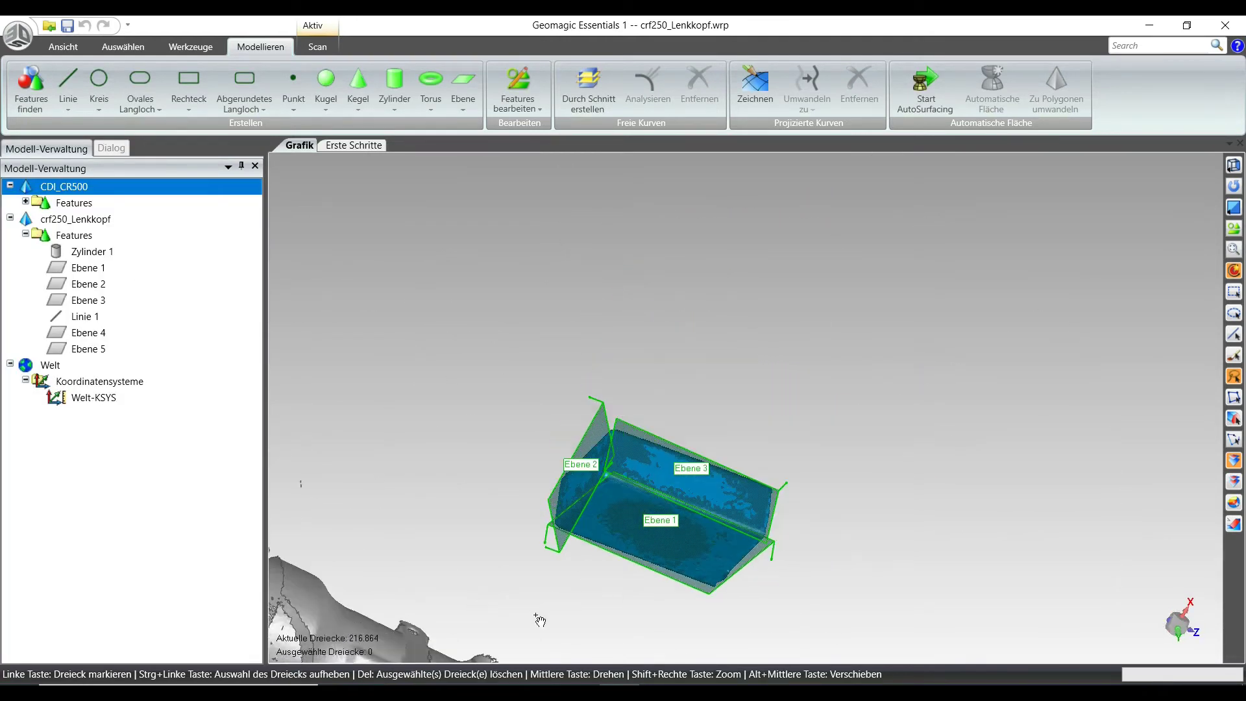
pyautogui.scroll(2, 546, 611)
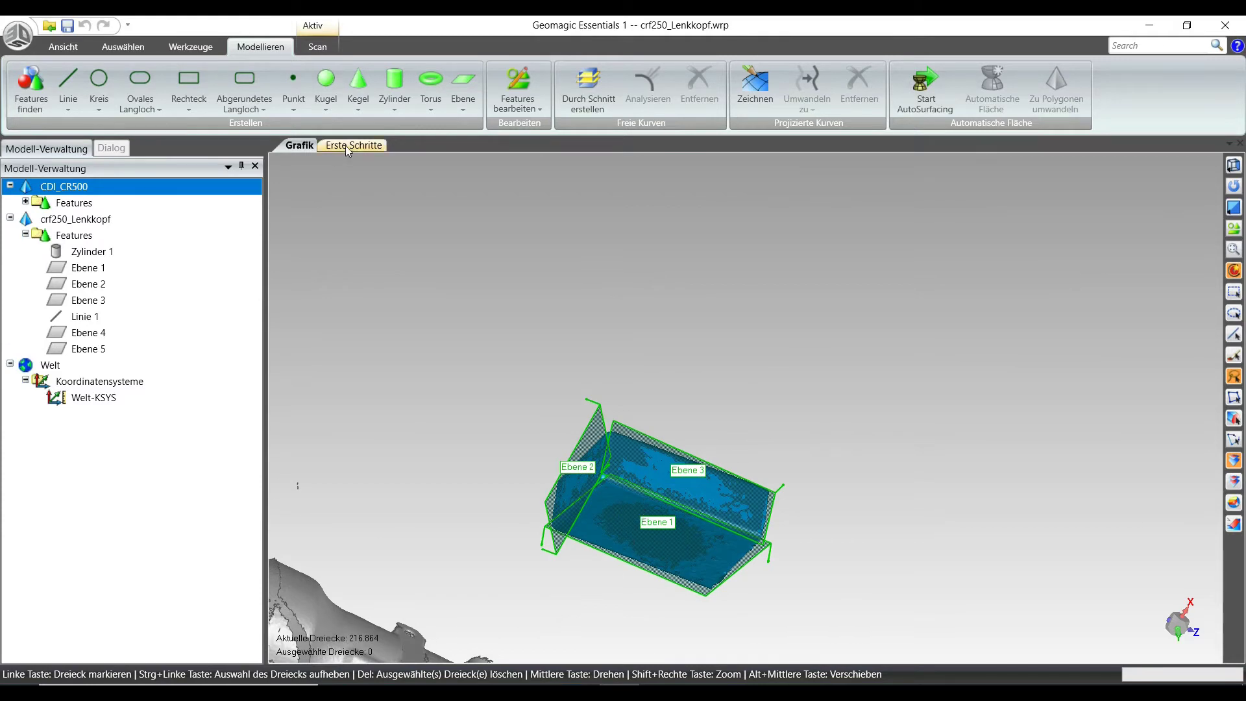
pyautogui.click(71, 106)
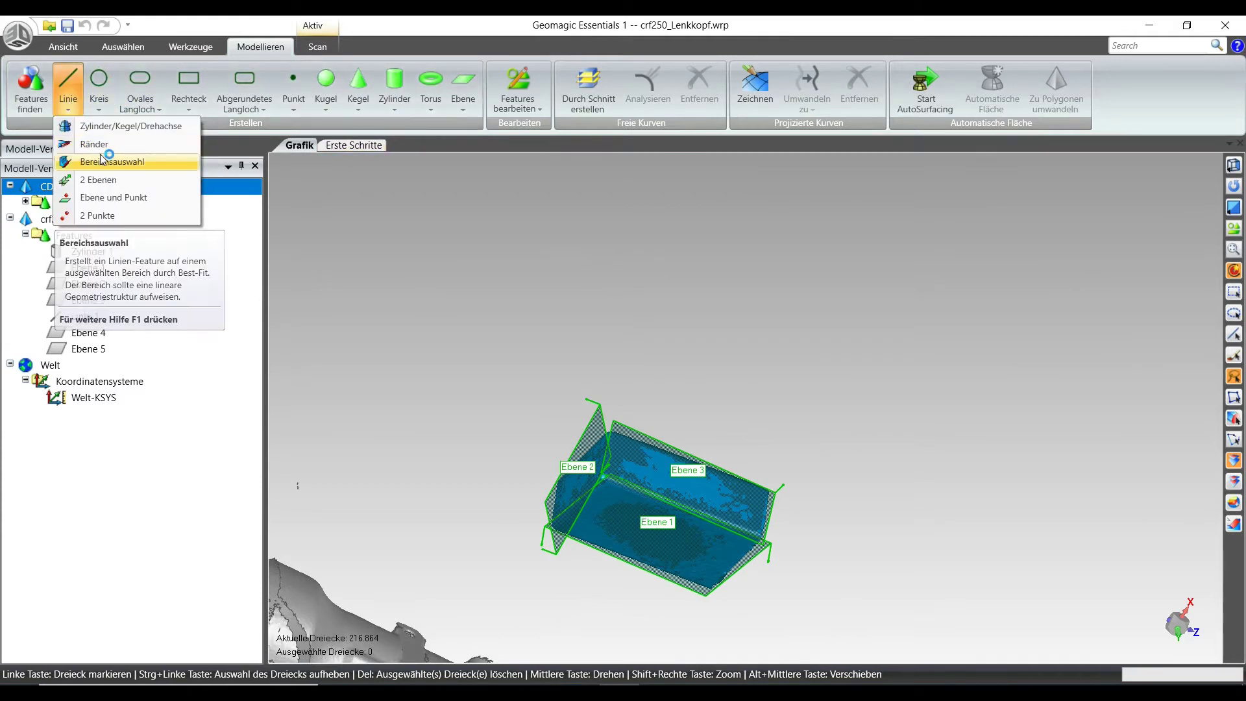
pyautogui.click(112, 175)
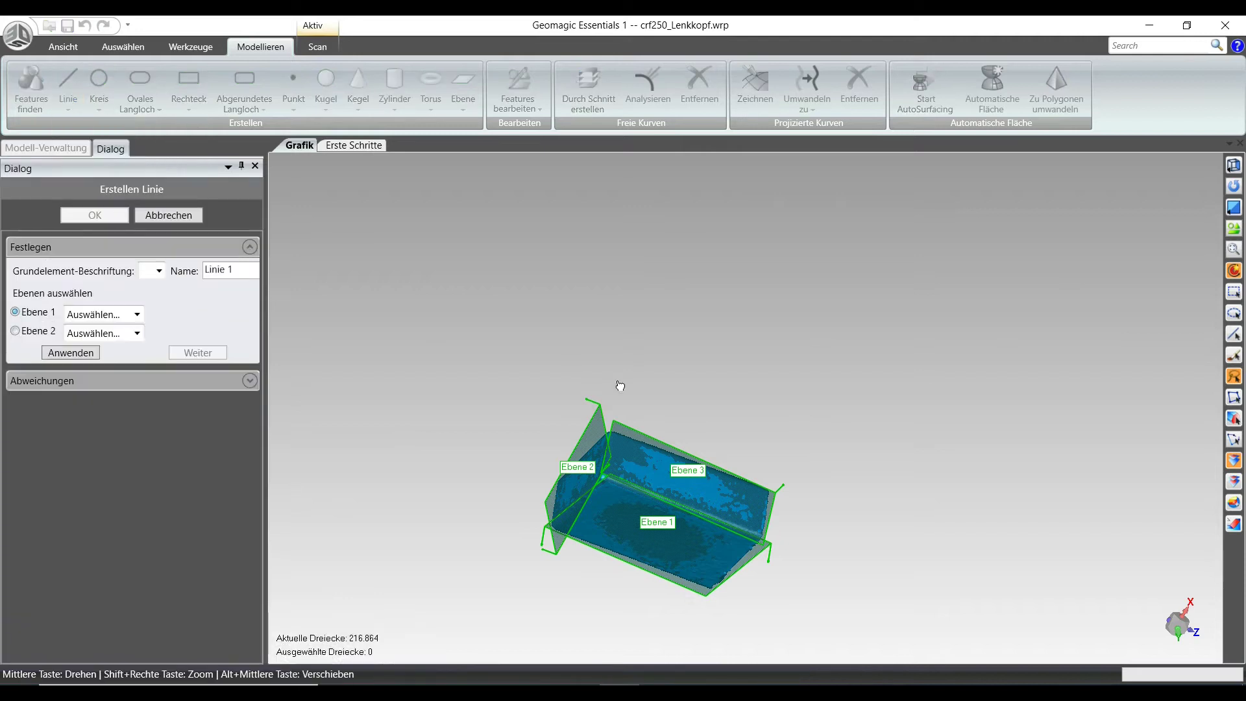
pyautogui.click(666, 452)
pyautogui.click(663, 552)
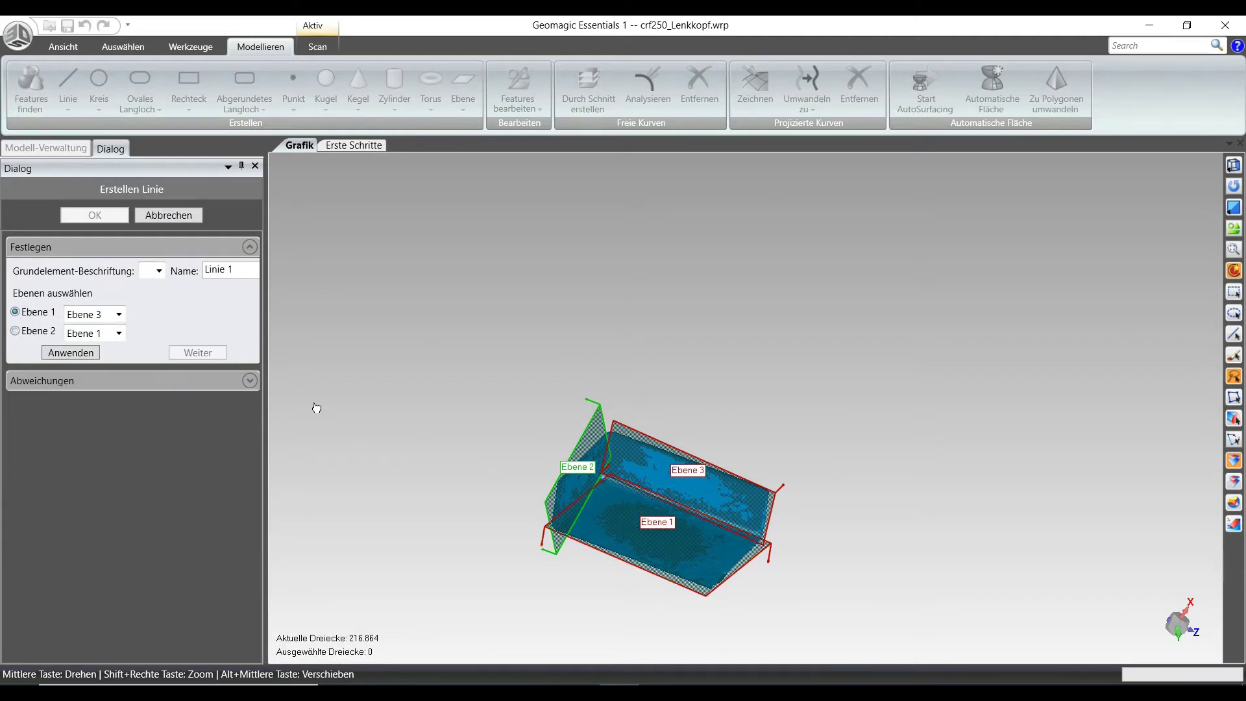
pyautogui.click(90, 358)
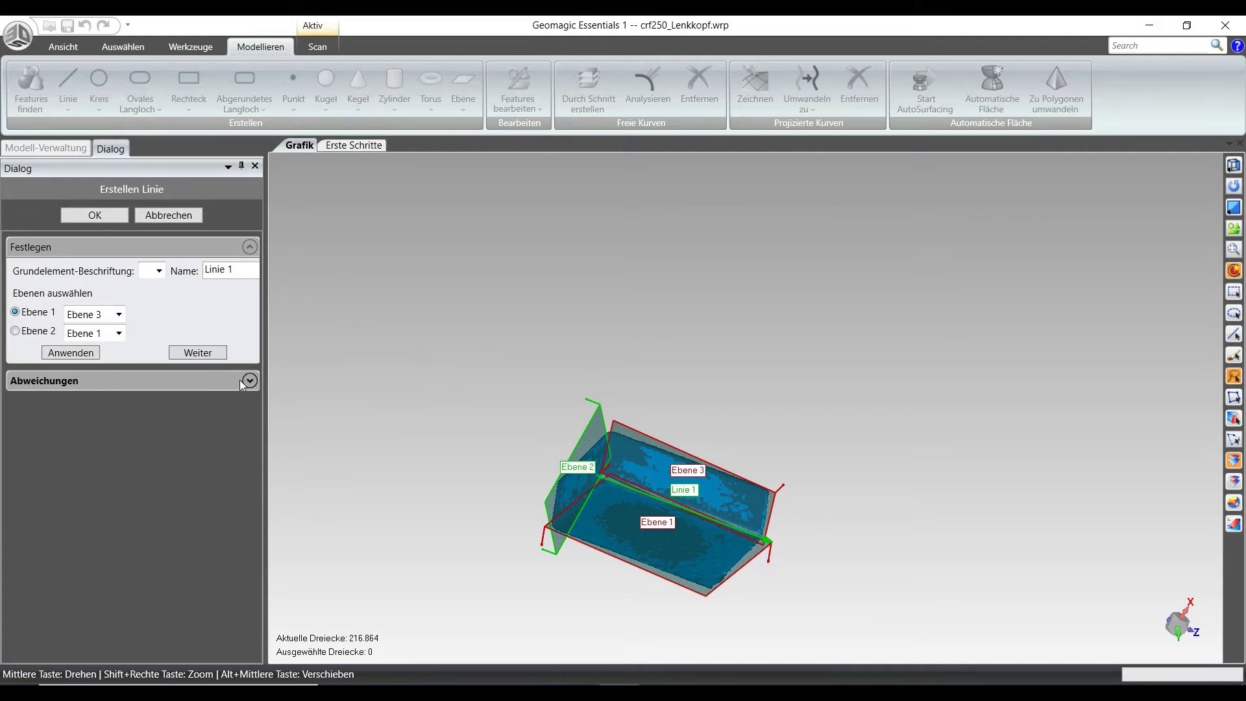
pyautogui.click(71, 352)
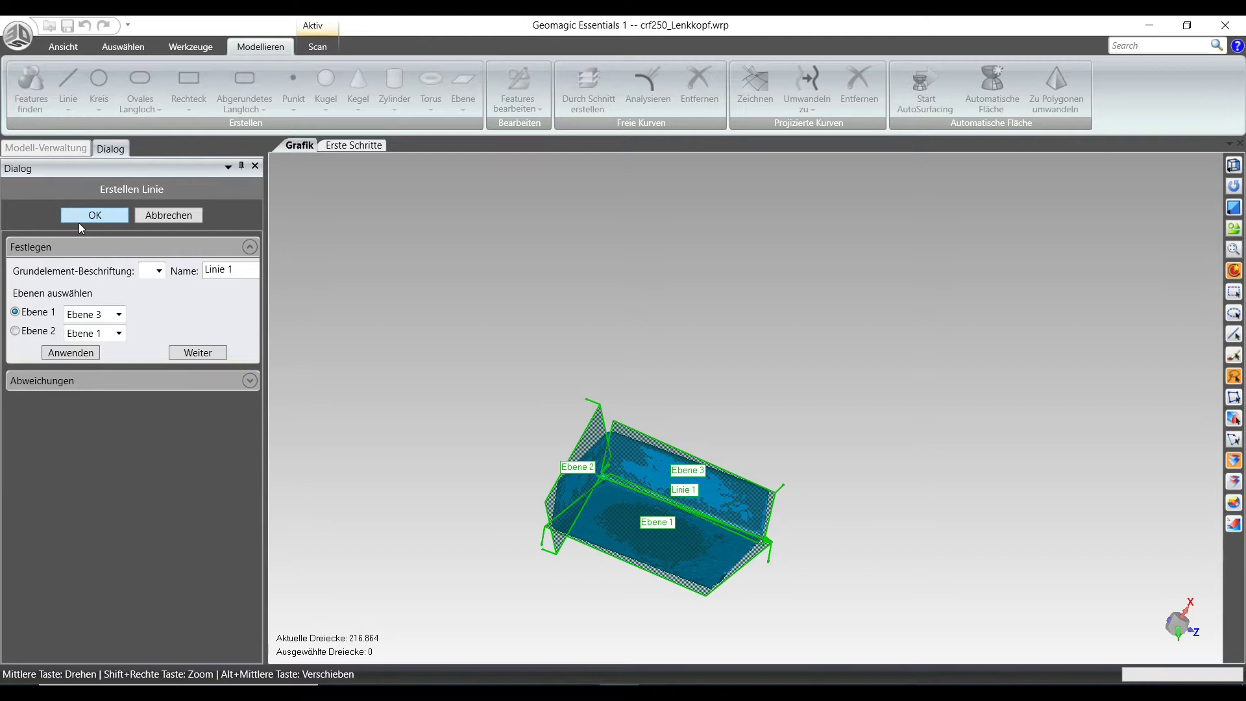
pyautogui.click(82, 219)
pyautogui.scroll(-2, 389, 433)
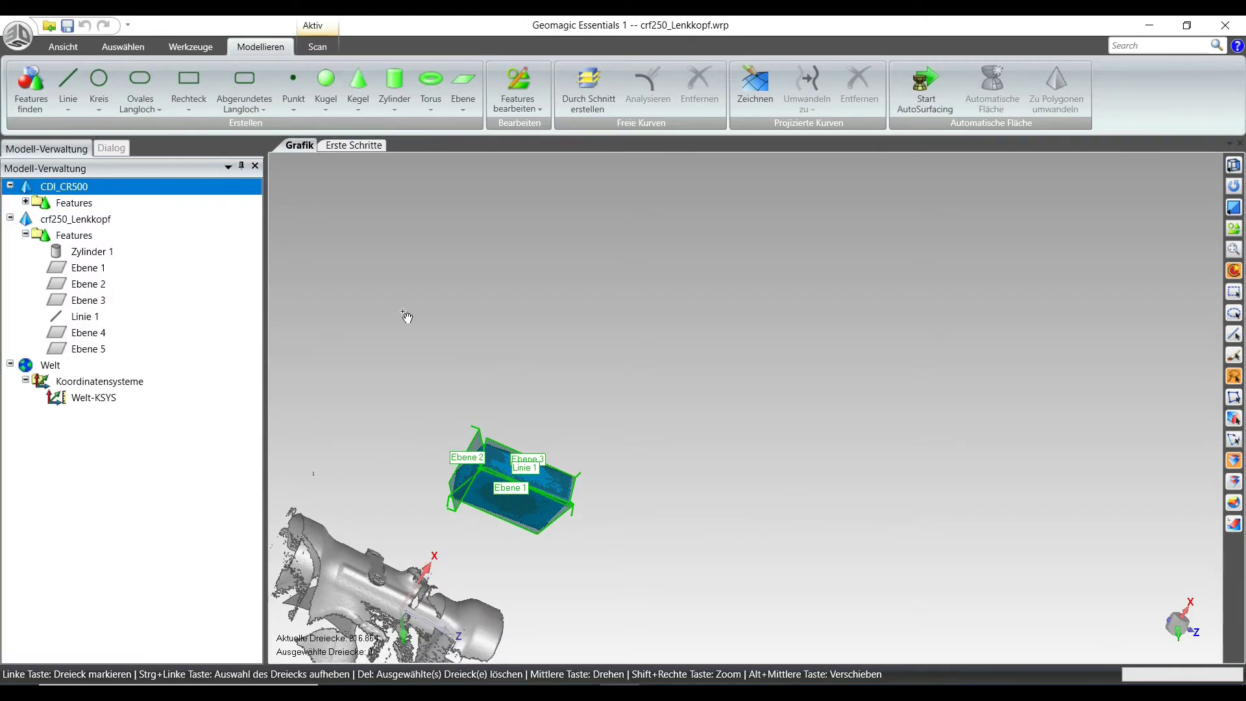
# - Copy crf250_Lenkkopf's plane Ebene 5 into the Welt features
pyautogui.moveTo(406, 316); pyautogui.dragTo(571, 469, button='middle')
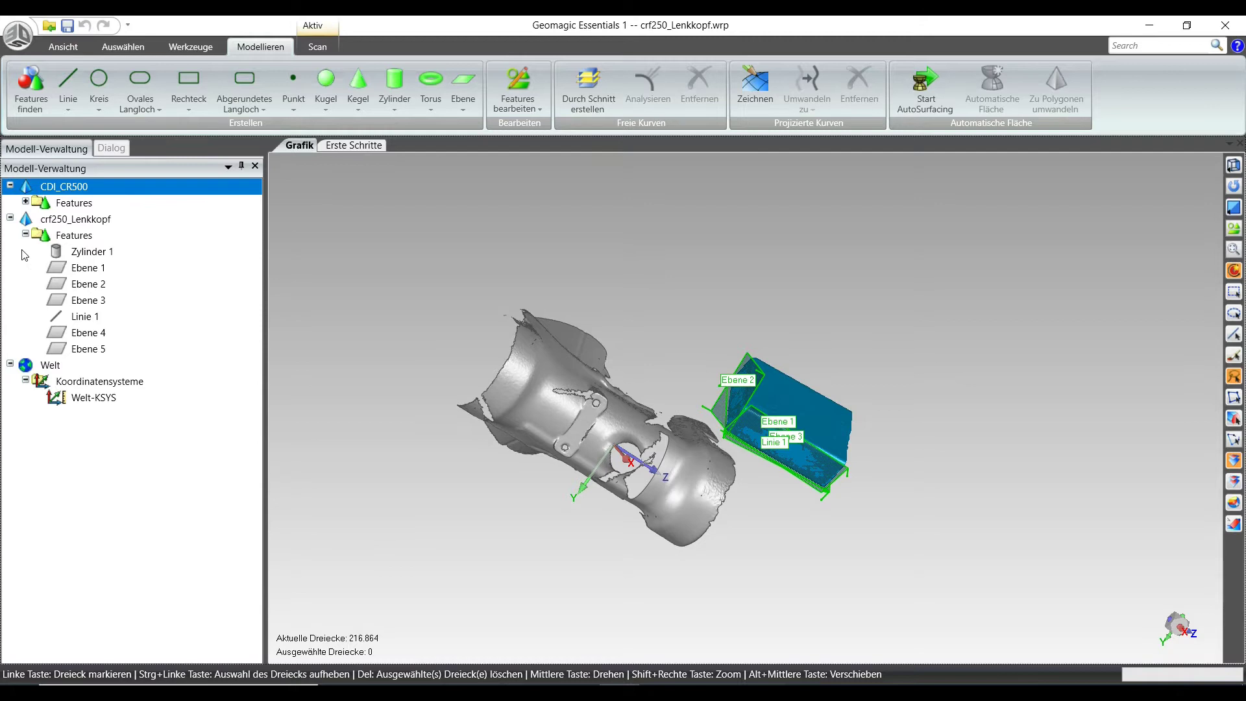
pyautogui.click(60, 234)
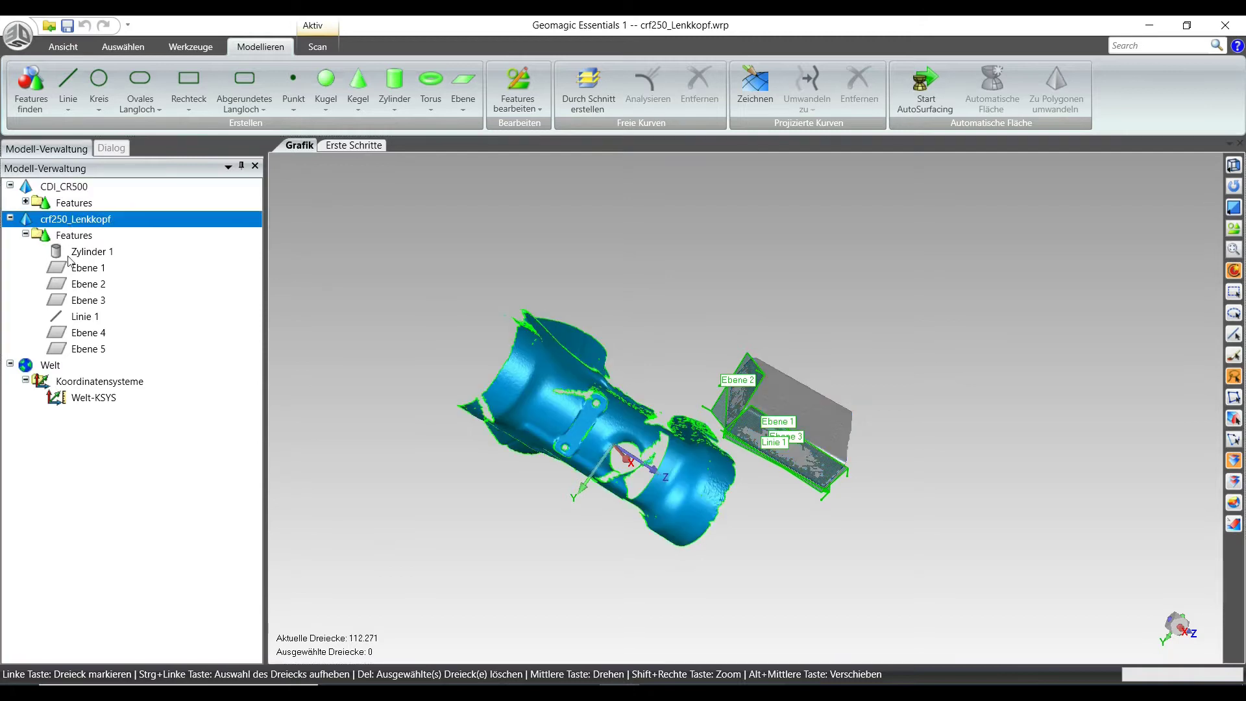
pyautogui.click(97, 350)
pyautogui.moveTo(445, 320); pyautogui.dragTo(511, 387, button='middle')
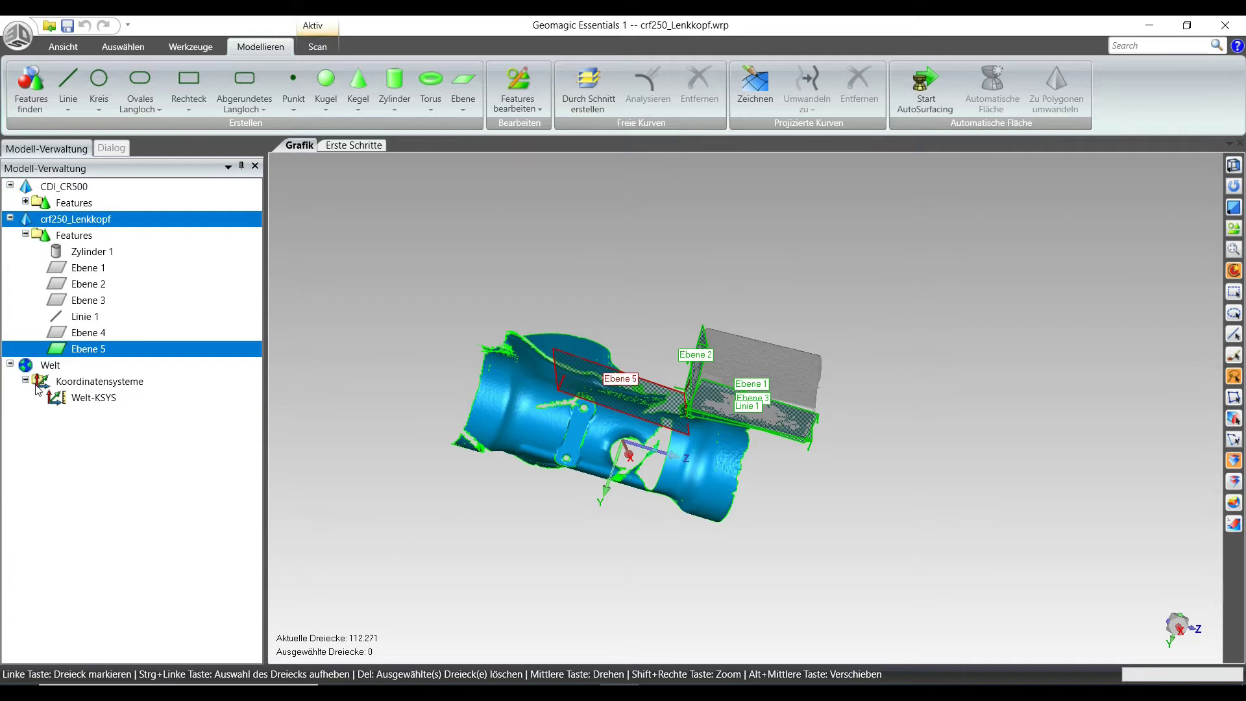
pyautogui.rightClick(77, 354)
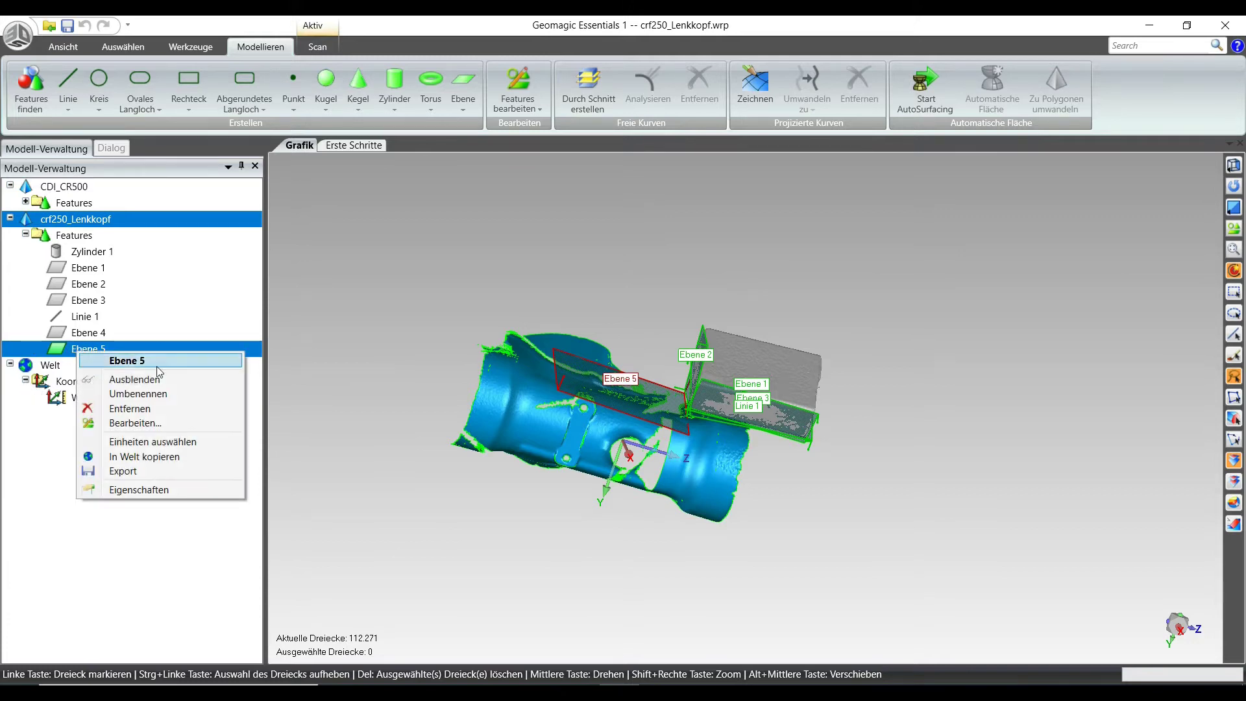
pyautogui.click(154, 457)
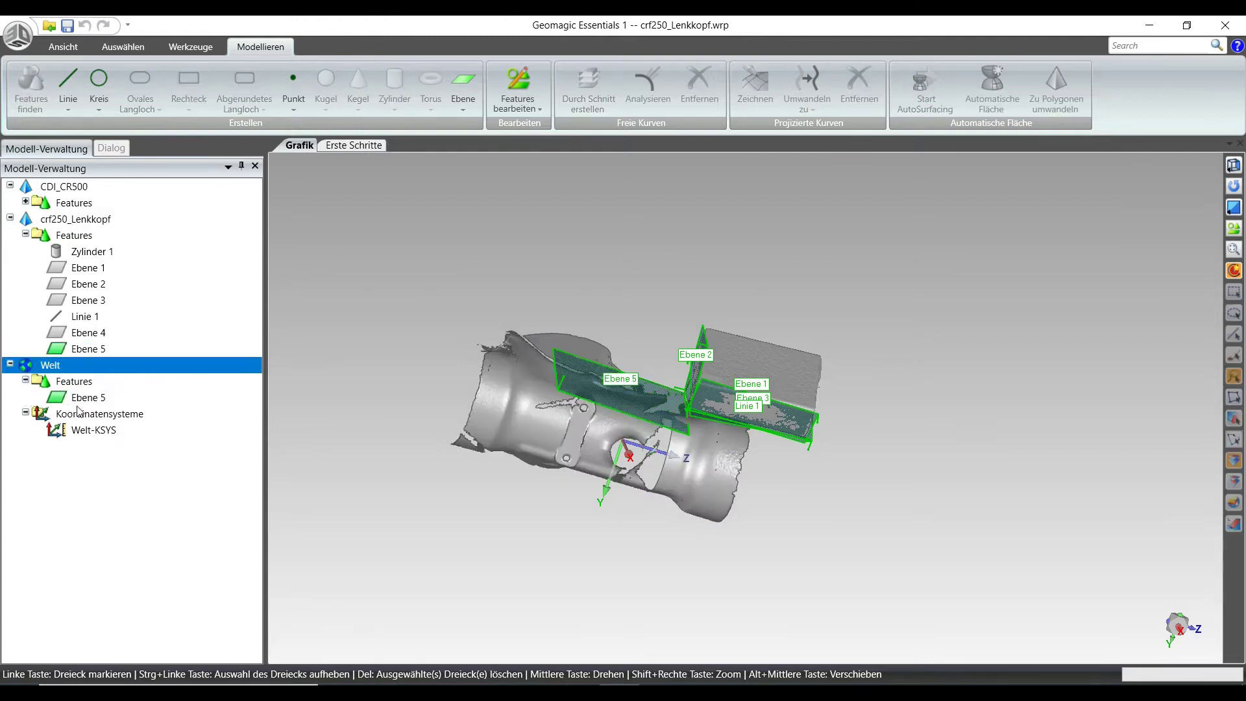
pyautogui.click(78, 403)
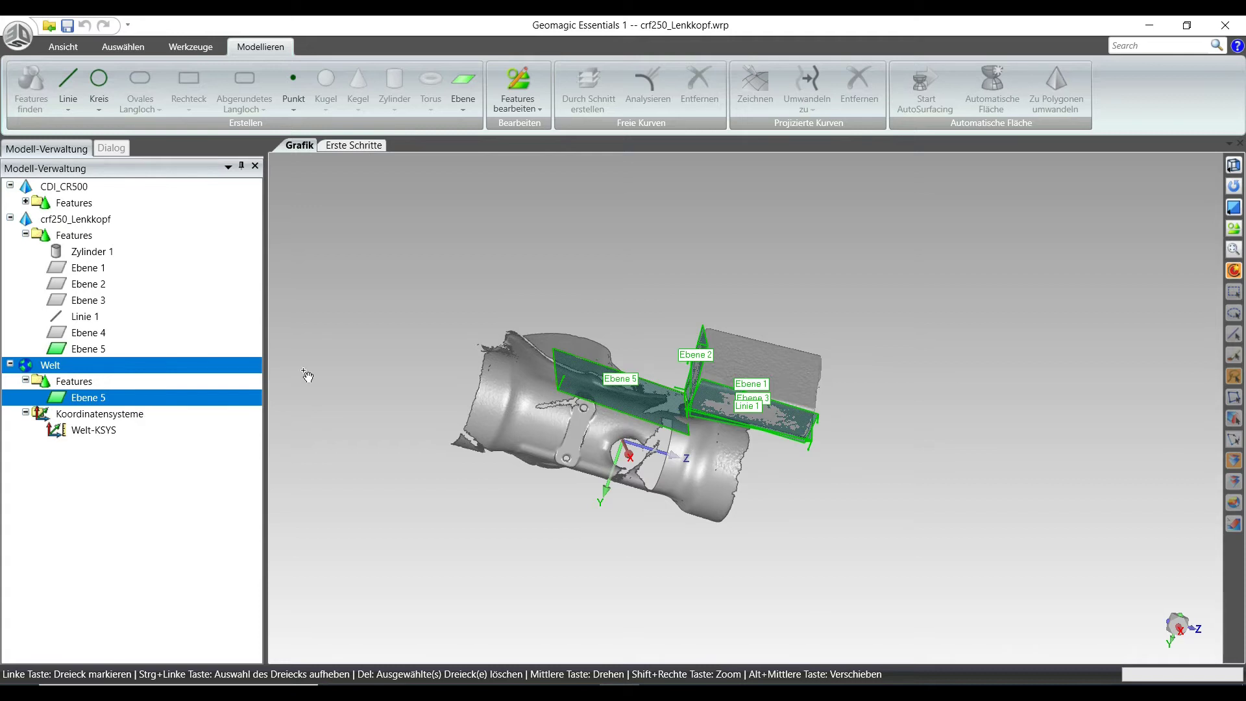
pyautogui.moveTo(561, 330); pyautogui.dragTo(596, 423, button='middle')
pyautogui.scroll(4, 574, 474)
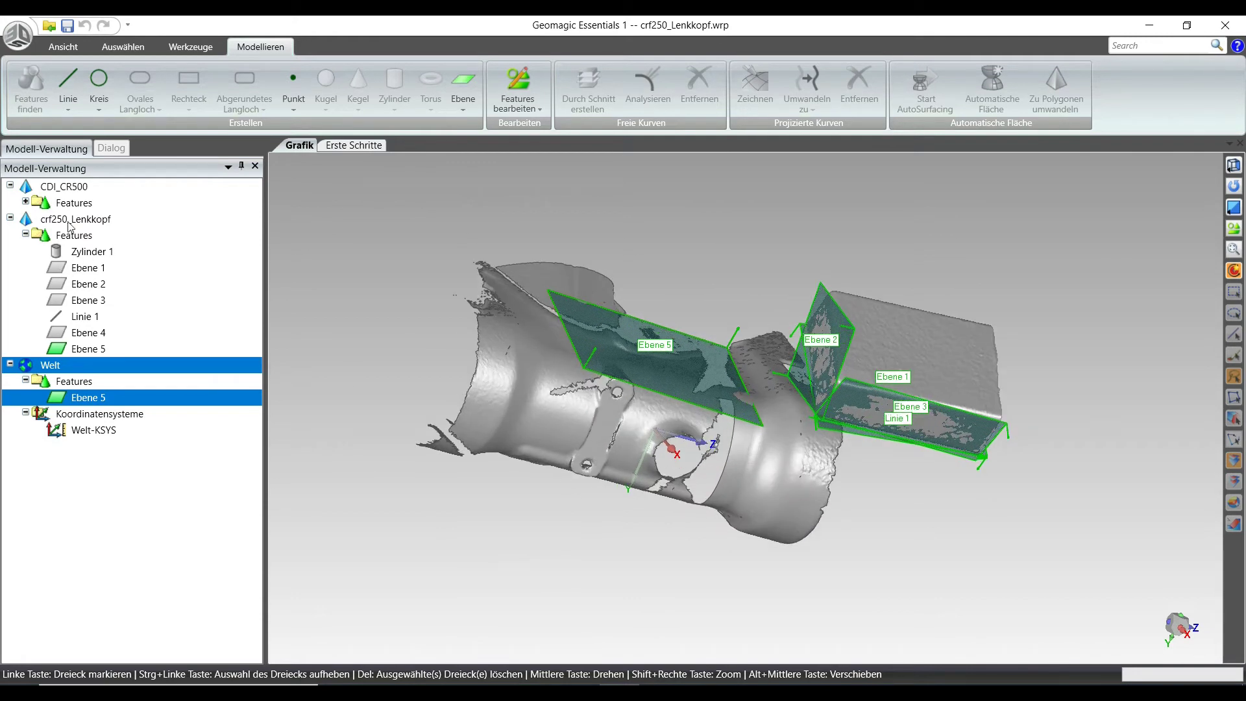
pyautogui.click(93, 273)
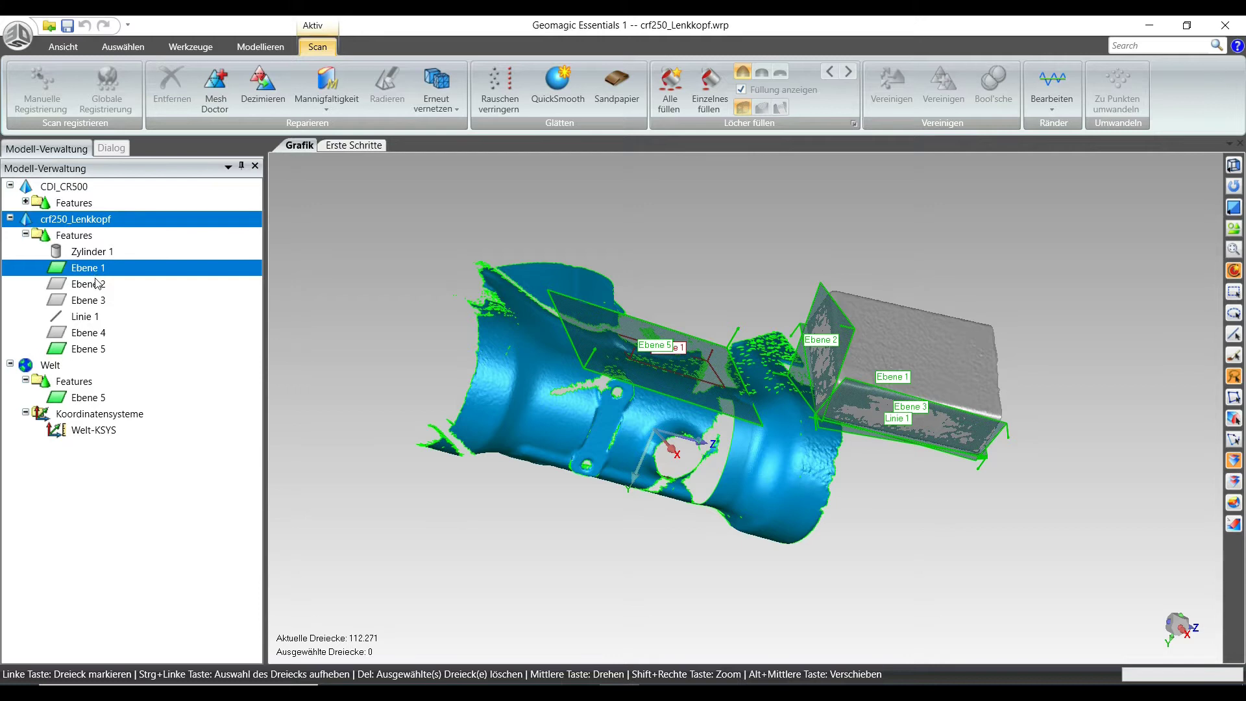
# - Create Linie 2 on the frame from intersecting planes Ebene 5 and Ebene 2
pyautogui.click(97, 285)
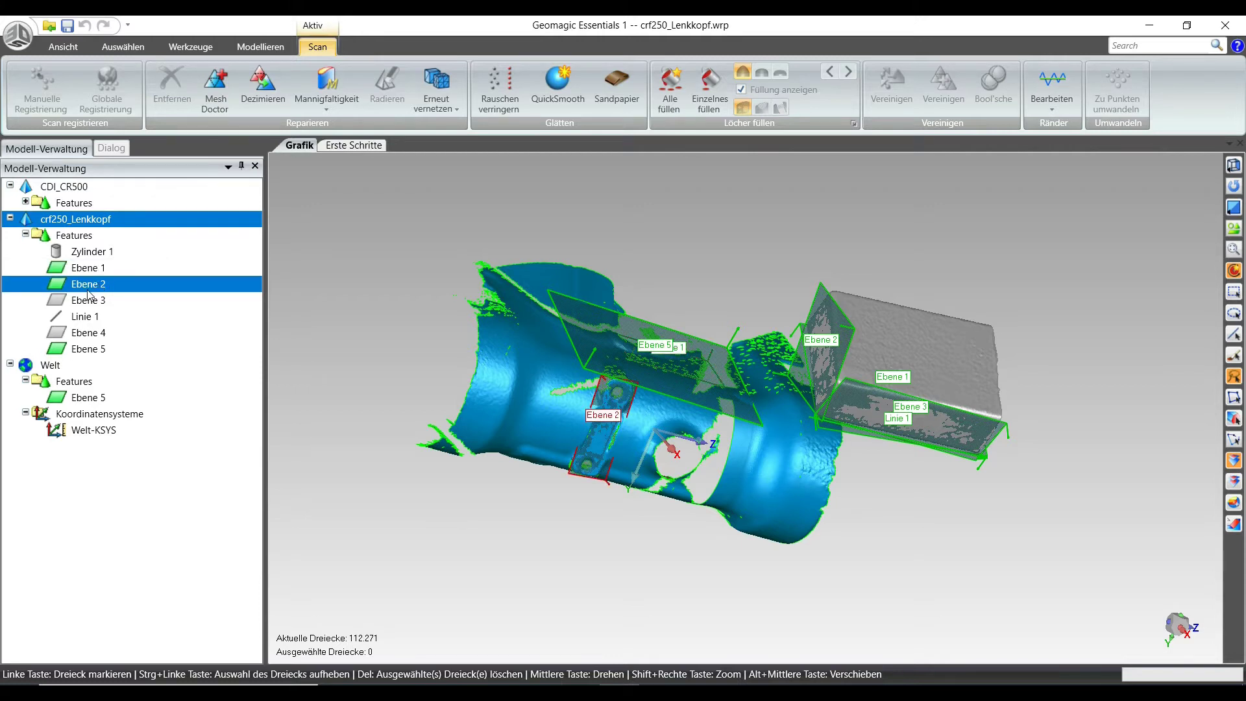
pyautogui.click(105, 268)
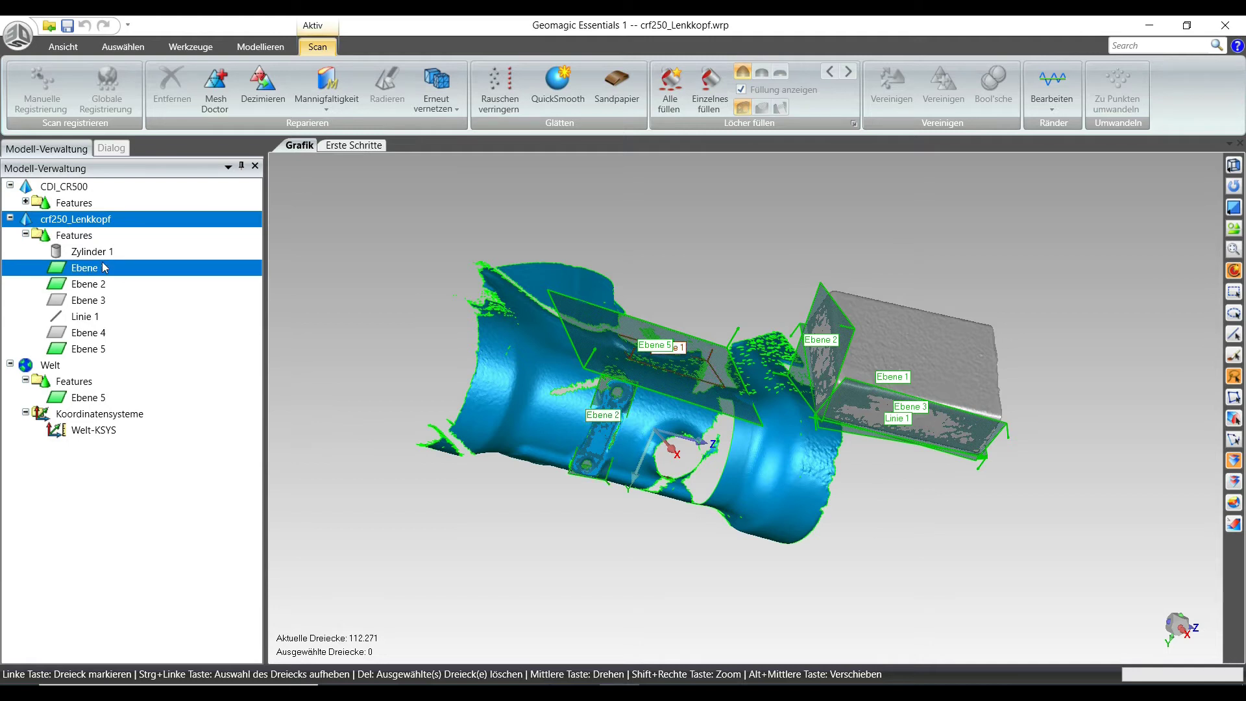
pyautogui.click(84, 285)
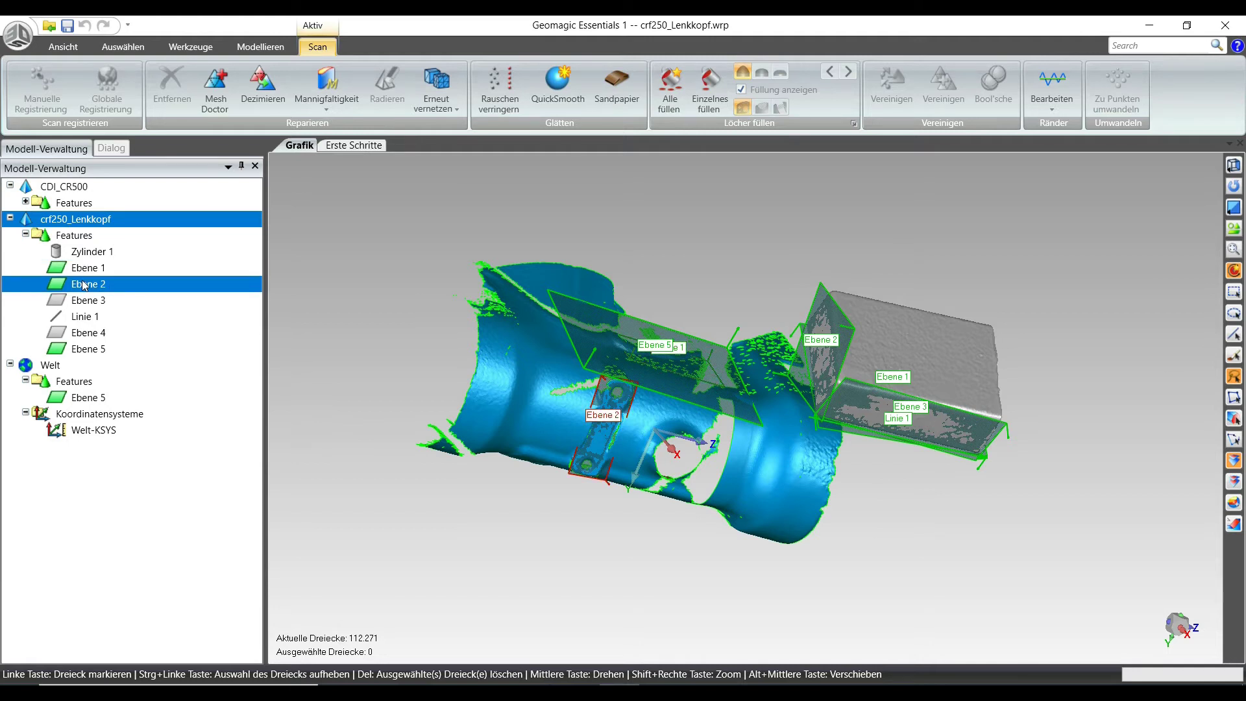
pyautogui.click(260, 52)
pyautogui.click(68, 104)
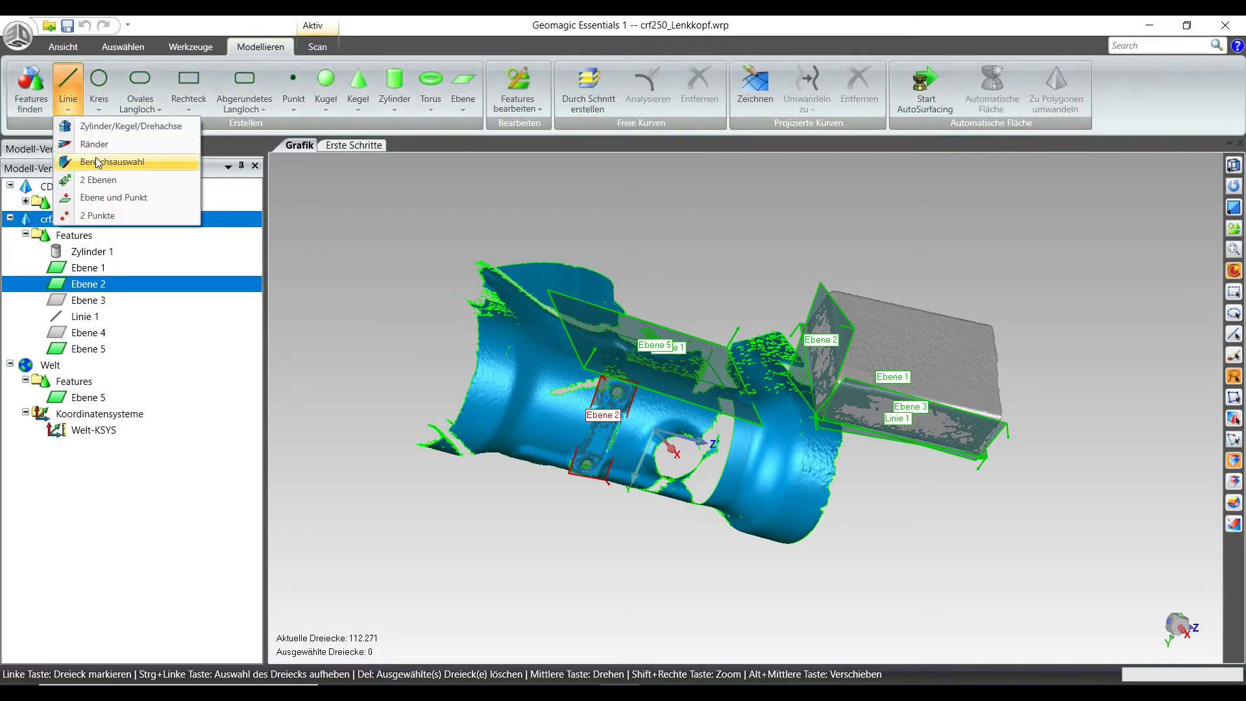
pyautogui.click(97, 180)
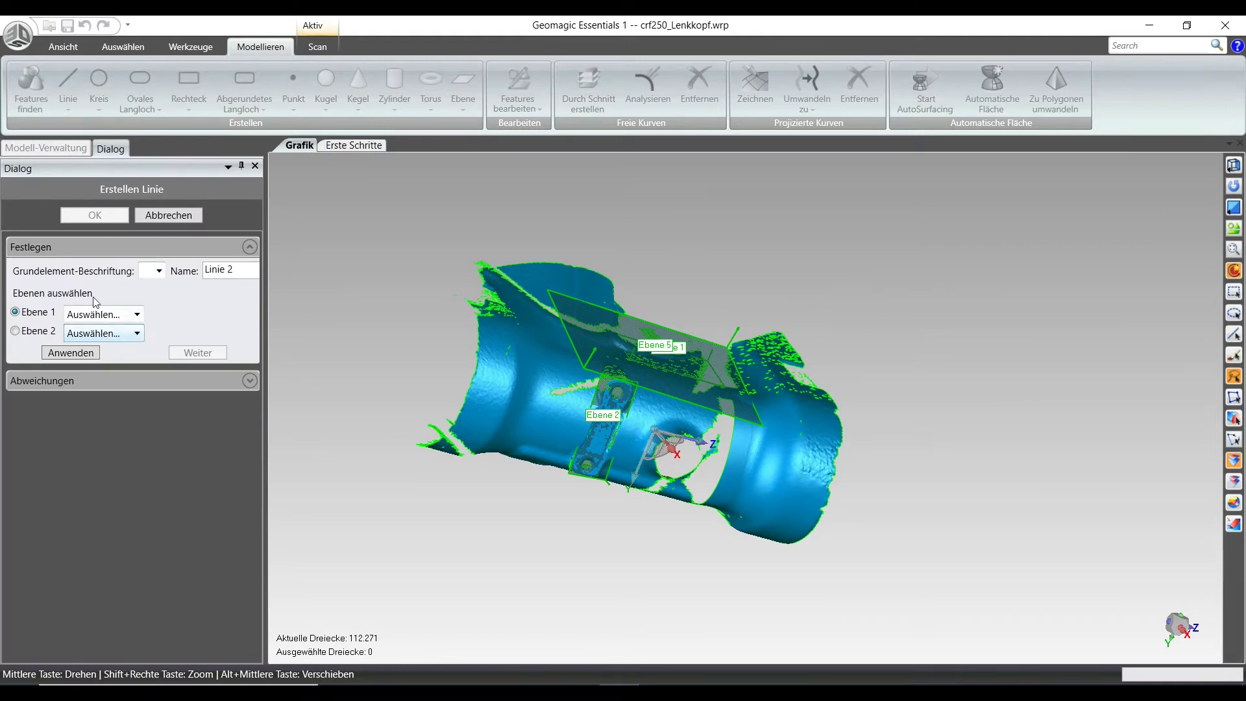
pyautogui.click(94, 314)
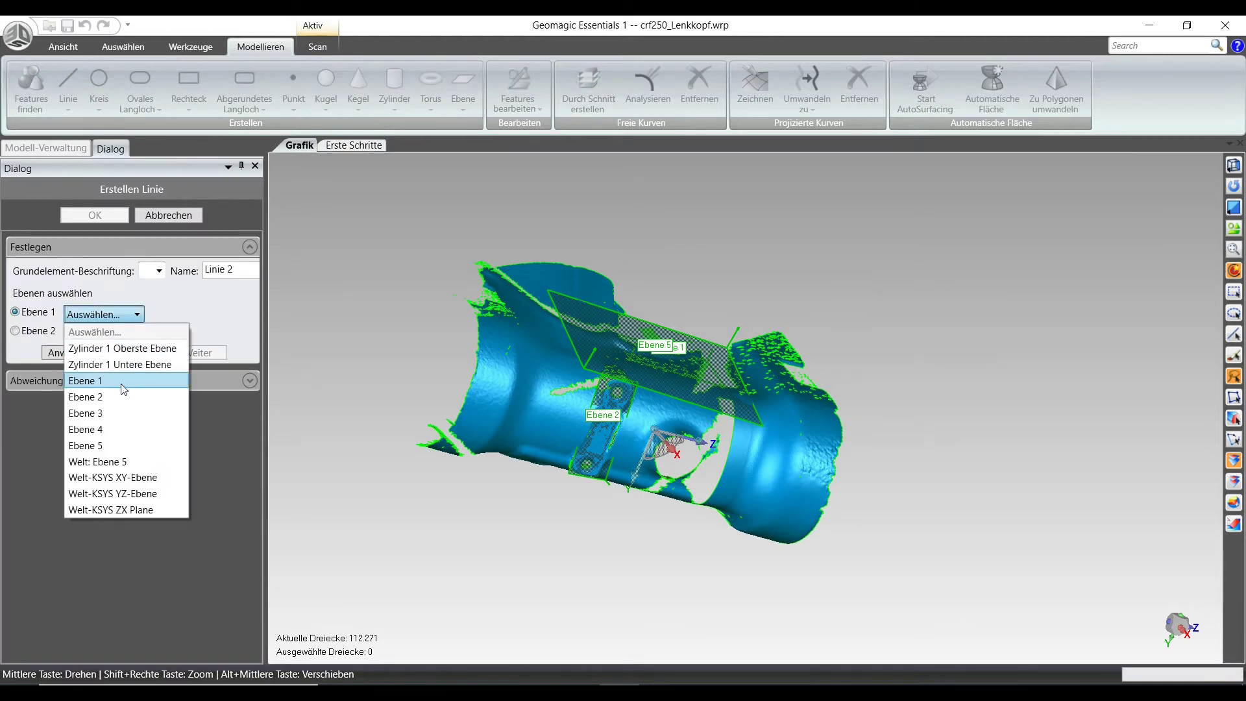
pyautogui.click(120, 446)
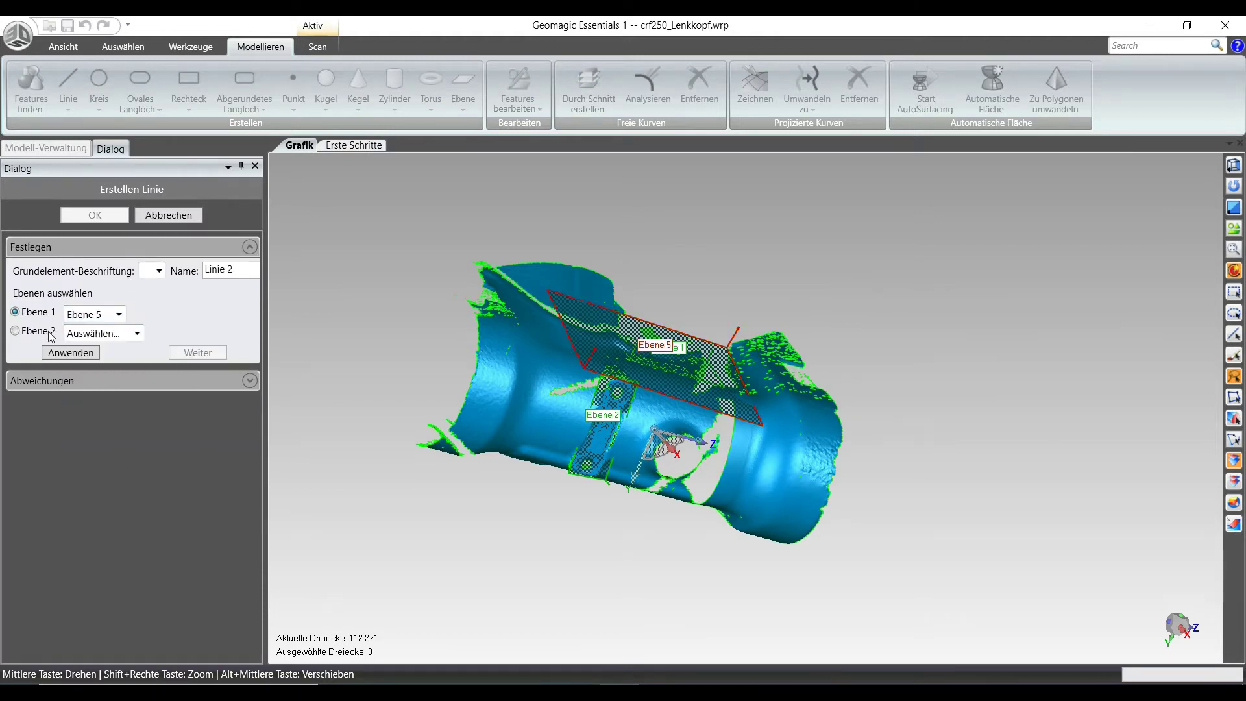
pyautogui.click(104, 333)
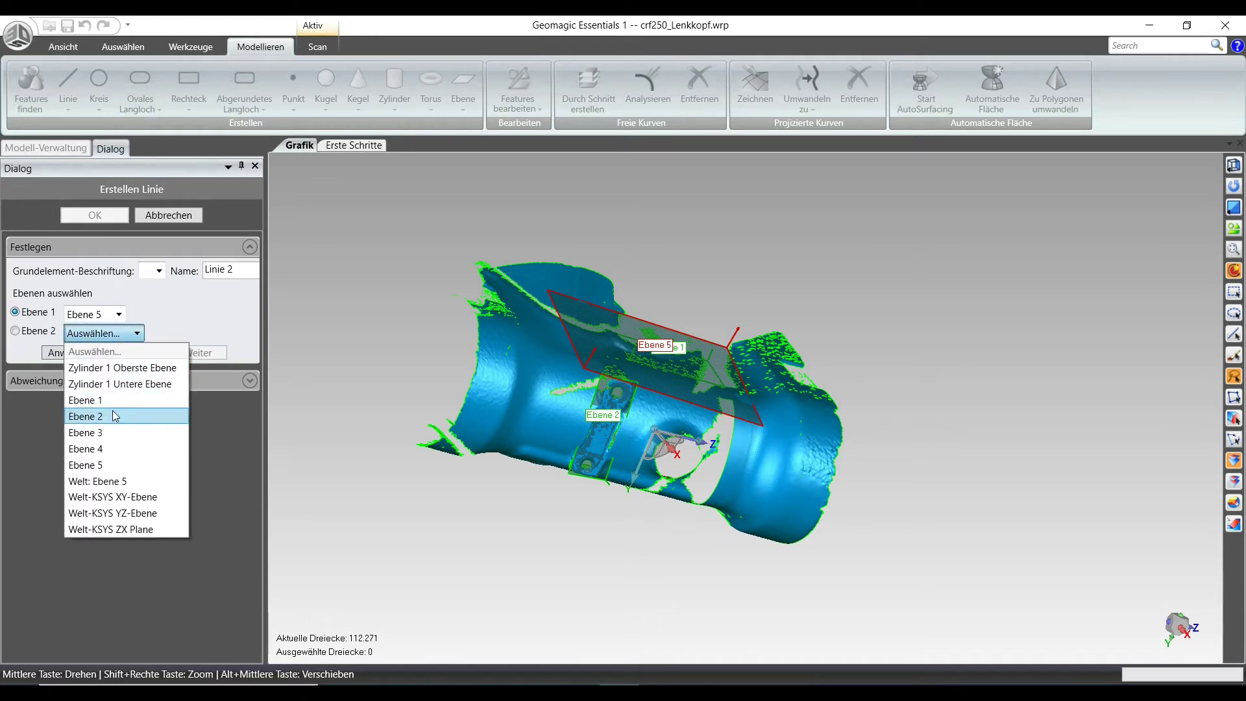
pyautogui.click(115, 415)
pyautogui.click(71, 353)
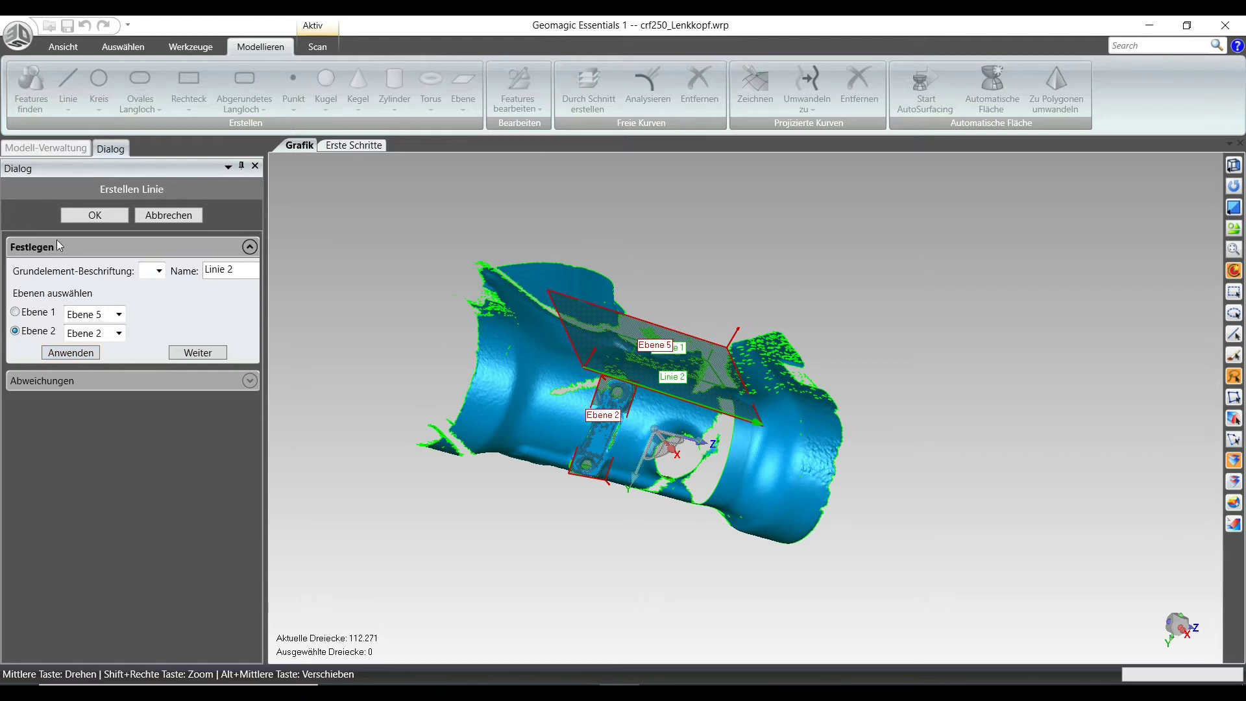
pyautogui.click(95, 215)
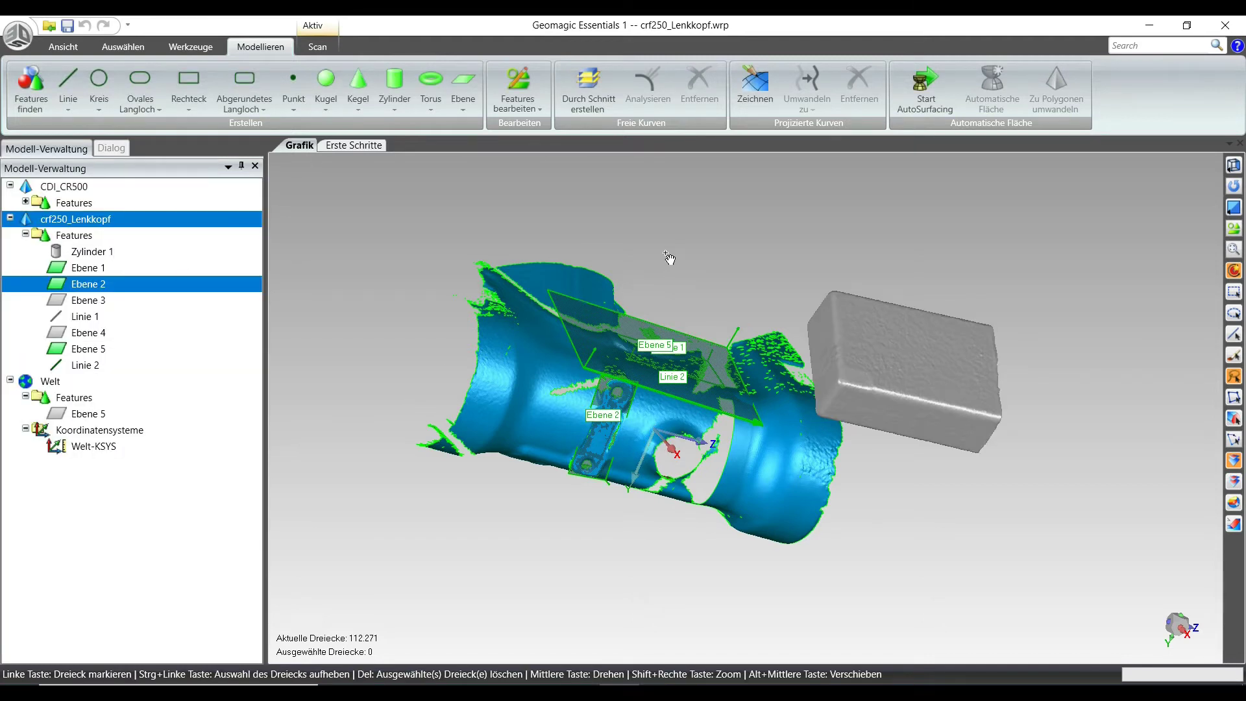
# - Copy Linie 2 into the Welt features and select the CDI_CR500 box scan for alignment
pyautogui.rightClick(87, 363)
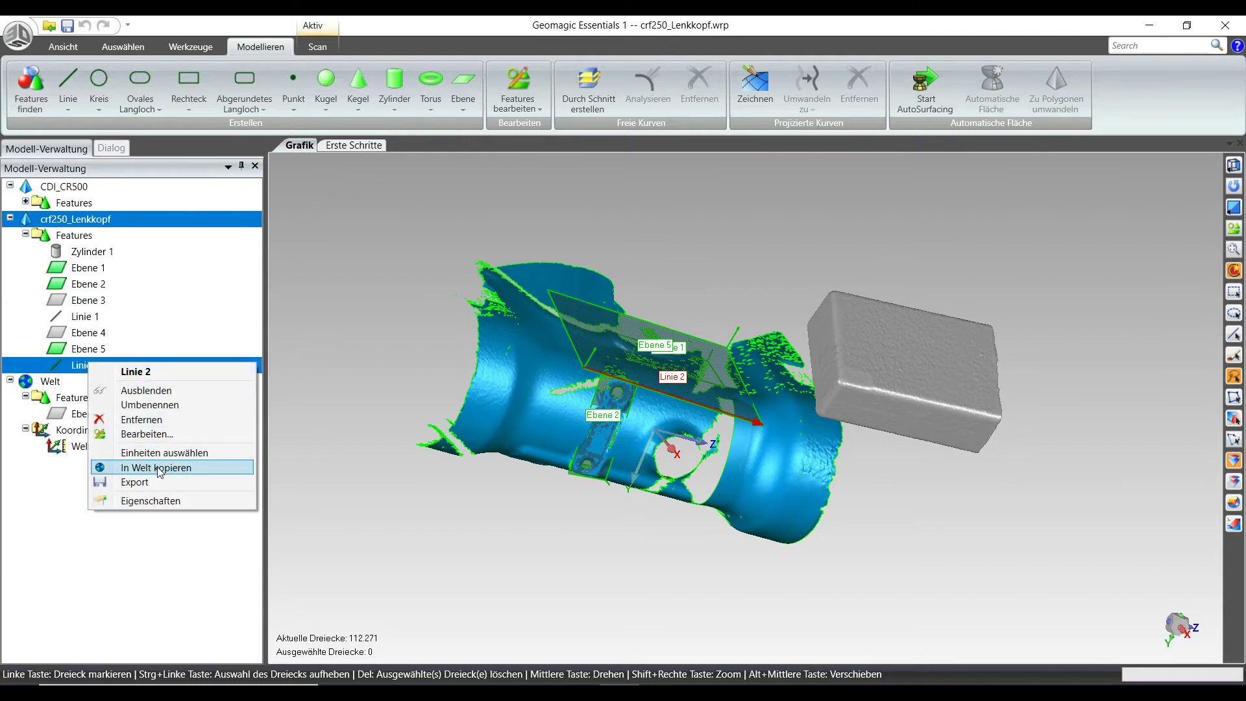
pyautogui.click(159, 468)
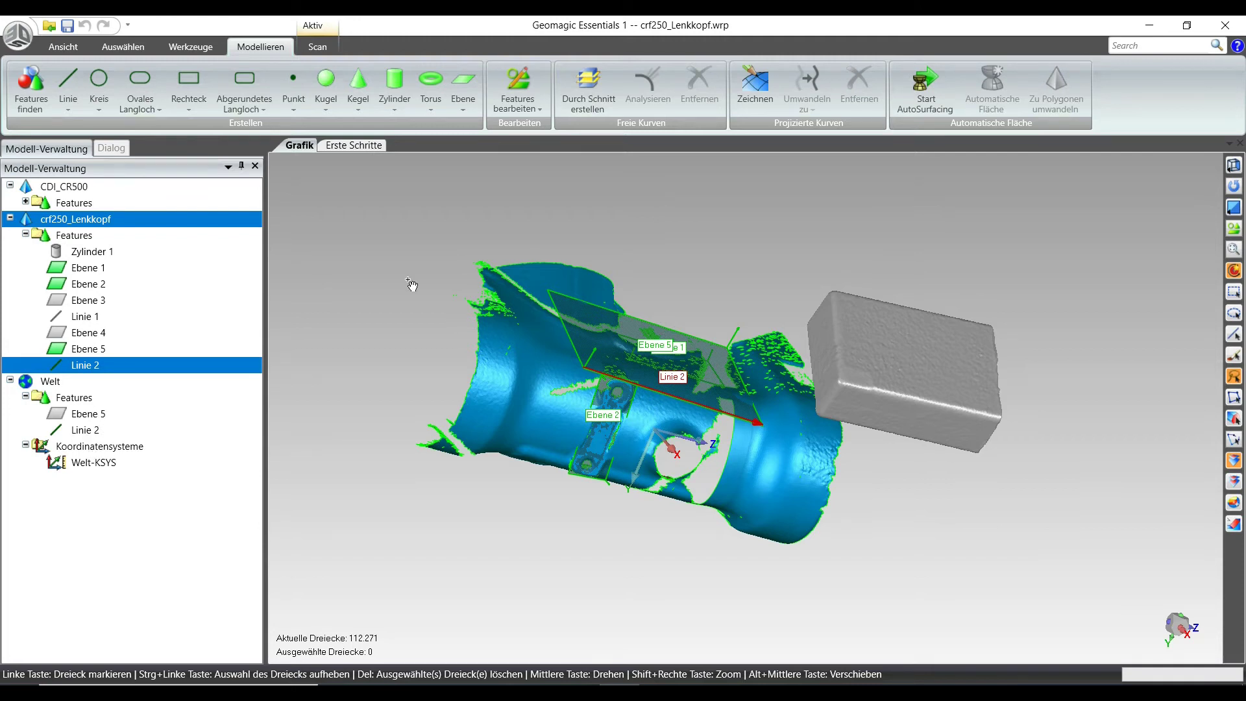
pyautogui.click(62, 188)
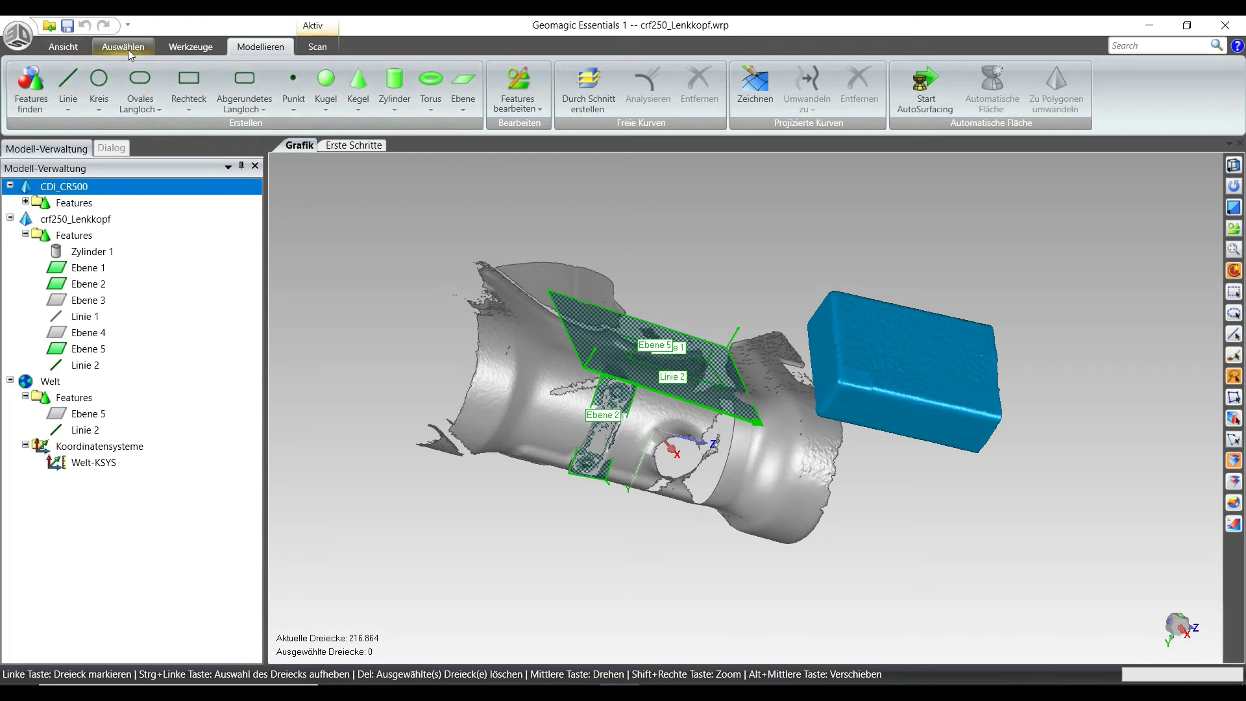
pyautogui.click(191, 46)
# - Make a first align-to-world pass with Welt Ebene 5 fixed and the box's Ebene 1 moving
pyautogui.click(46, 83)
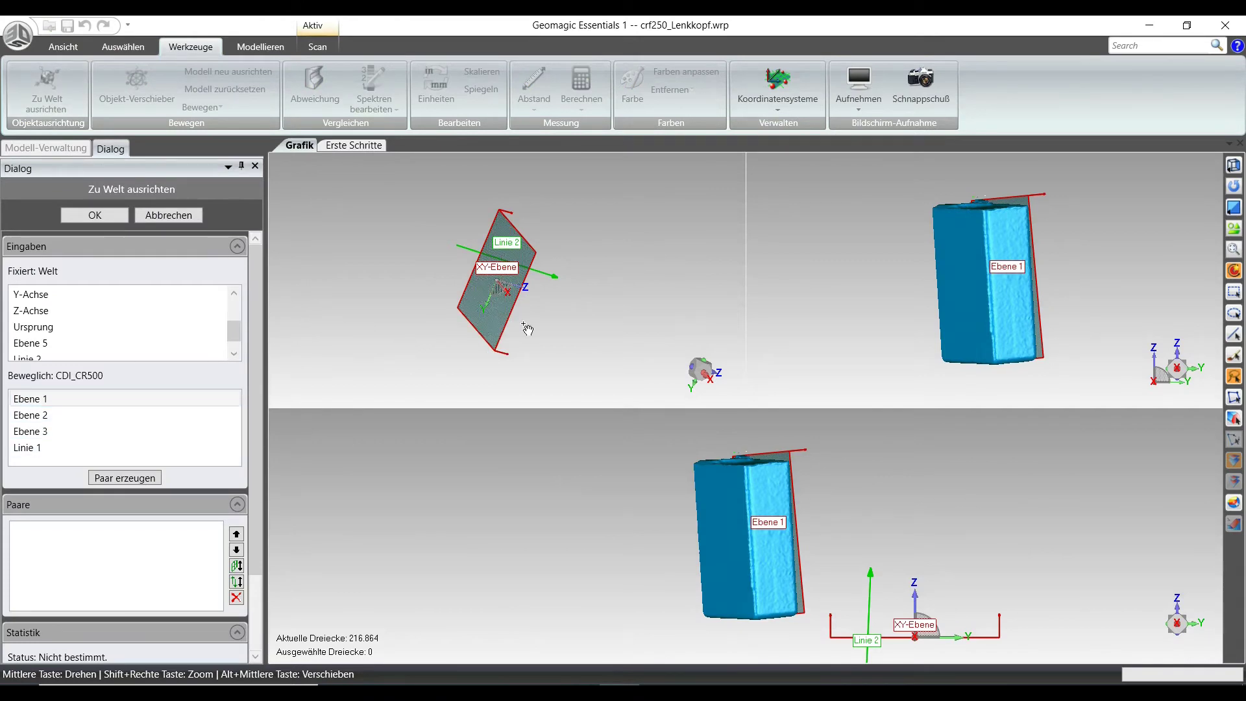
pyautogui.moveTo(971, 305); pyautogui.dragTo(926, 357, button='middle')
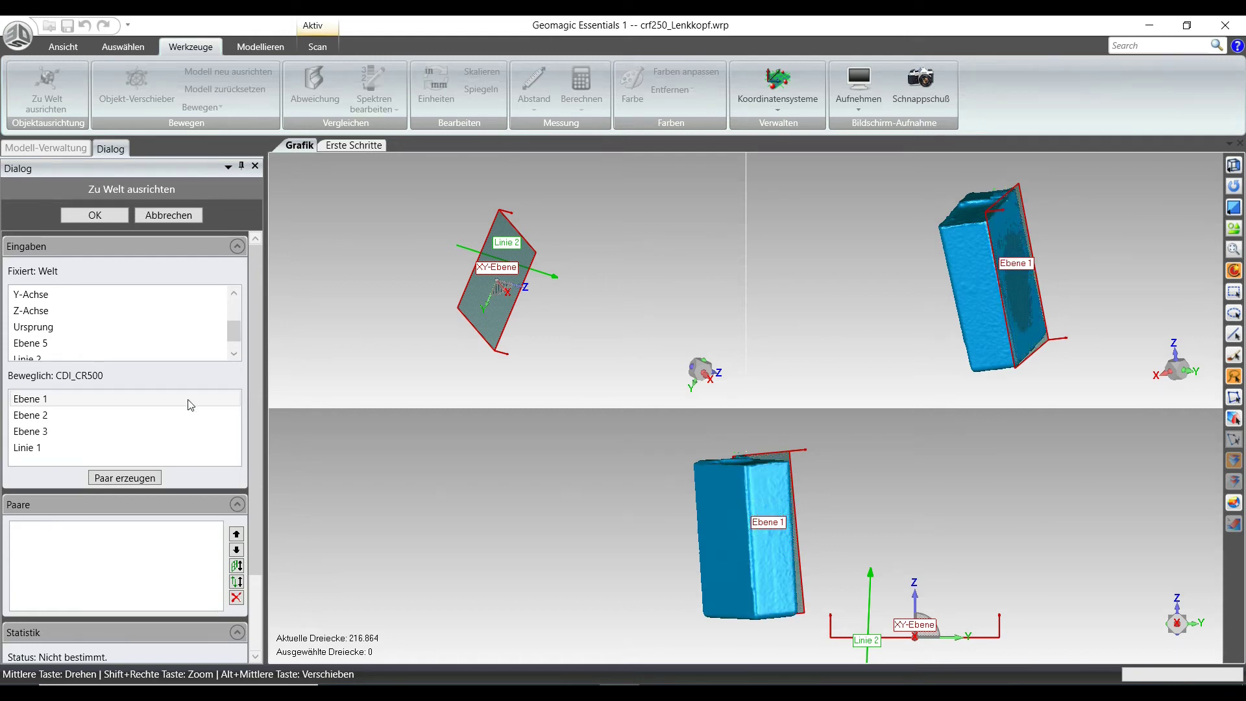
pyautogui.click(83, 400)
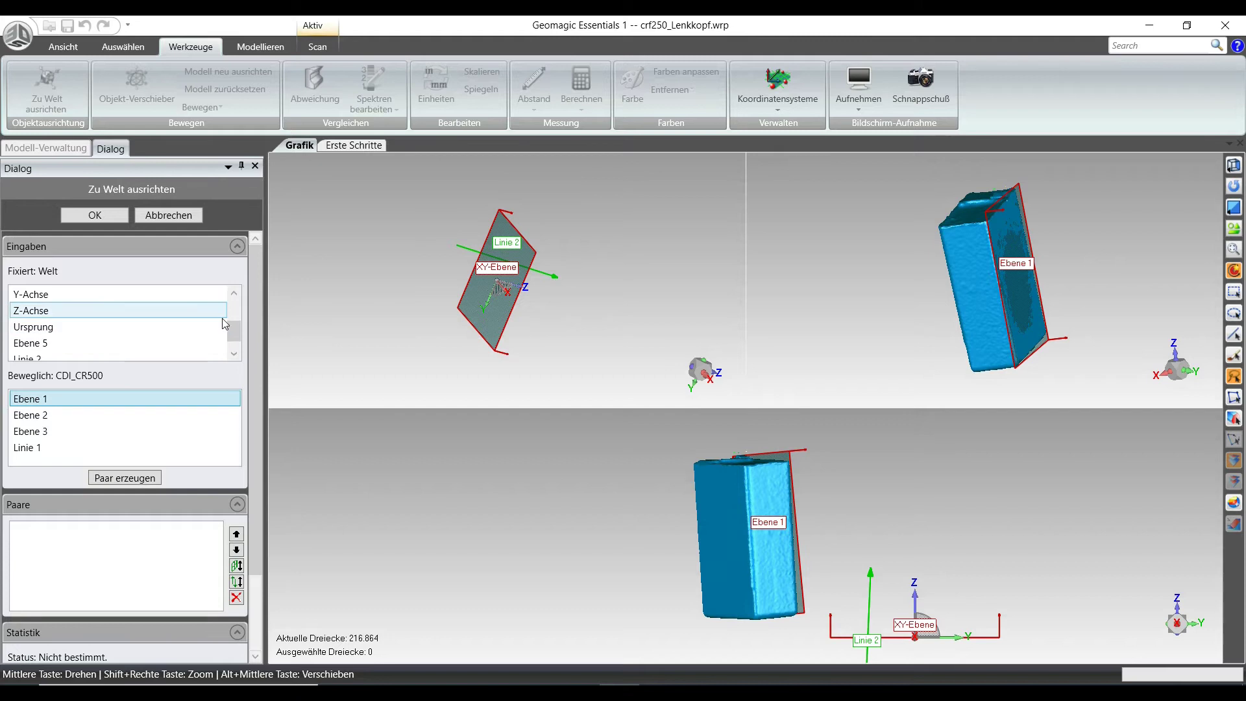
pyautogui.click(157, 342)
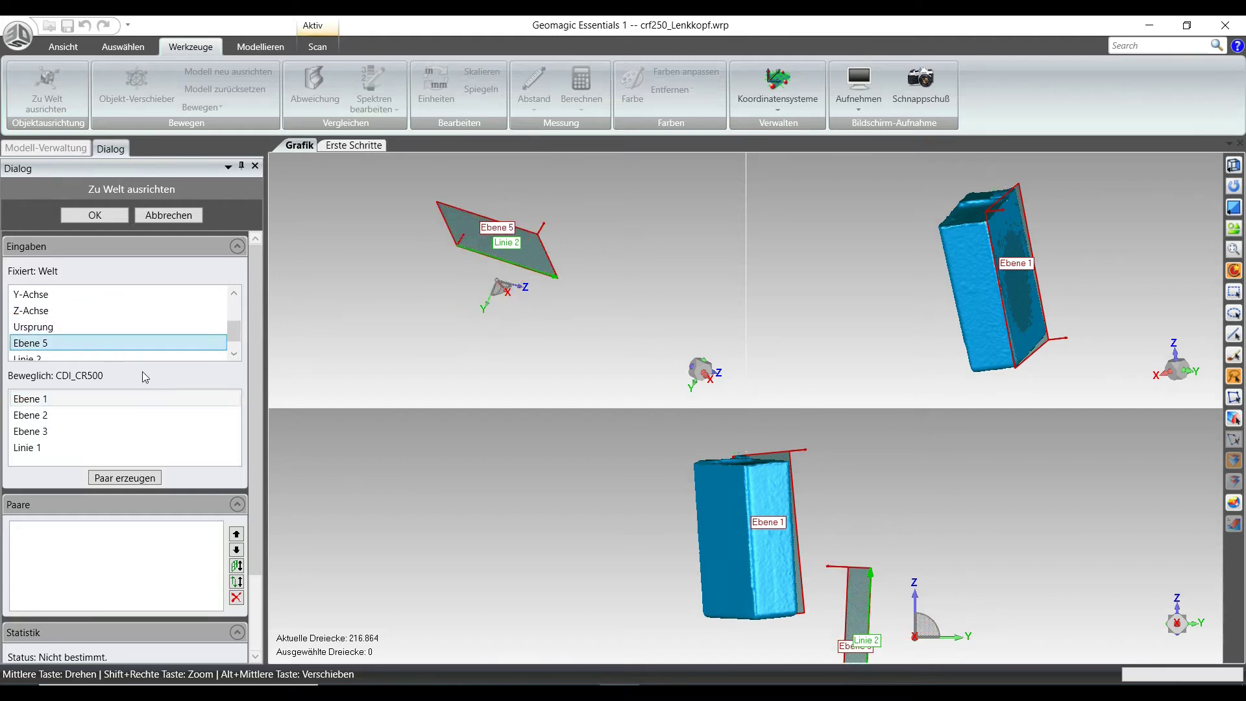
pyautogui.moveTo(849, 555); pyautogui.dragTo(861, 519, button='middle')
pyautogui.moveTo(925, 364); pyautogui.dragTo(980, 359, button='middle')
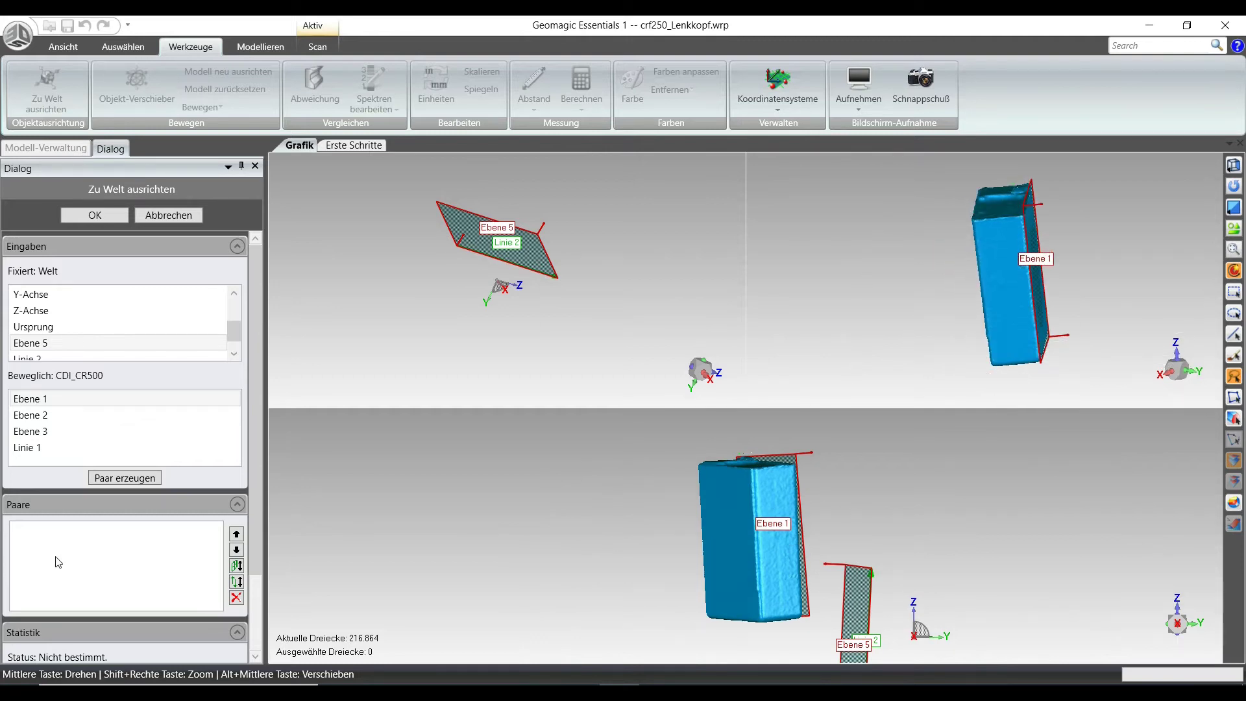
pyautogui.click(107, 220)
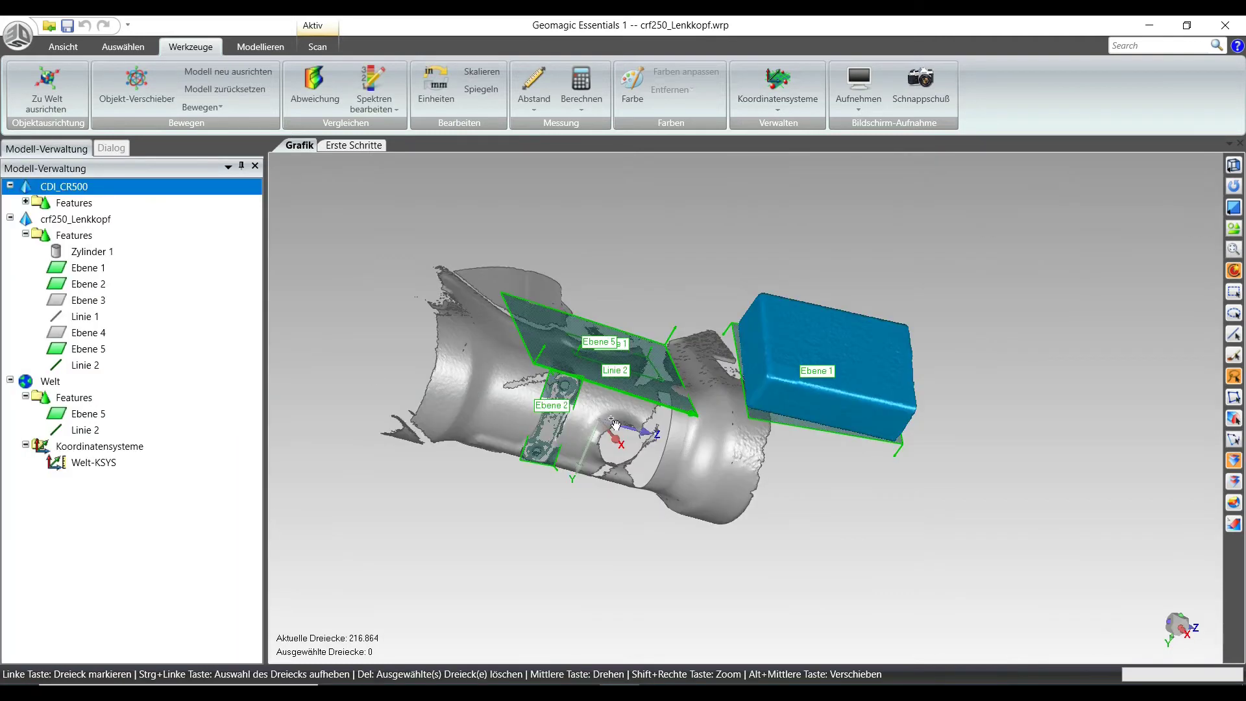
pyautogui.moveTo(396, 303); pyautogui.dragTo(541, 317, button='middle')
# - Pair Welt Ebene 5 with the box's Ebene 1, flip the pair direction, and accept
pyautogui.click(47, 88)
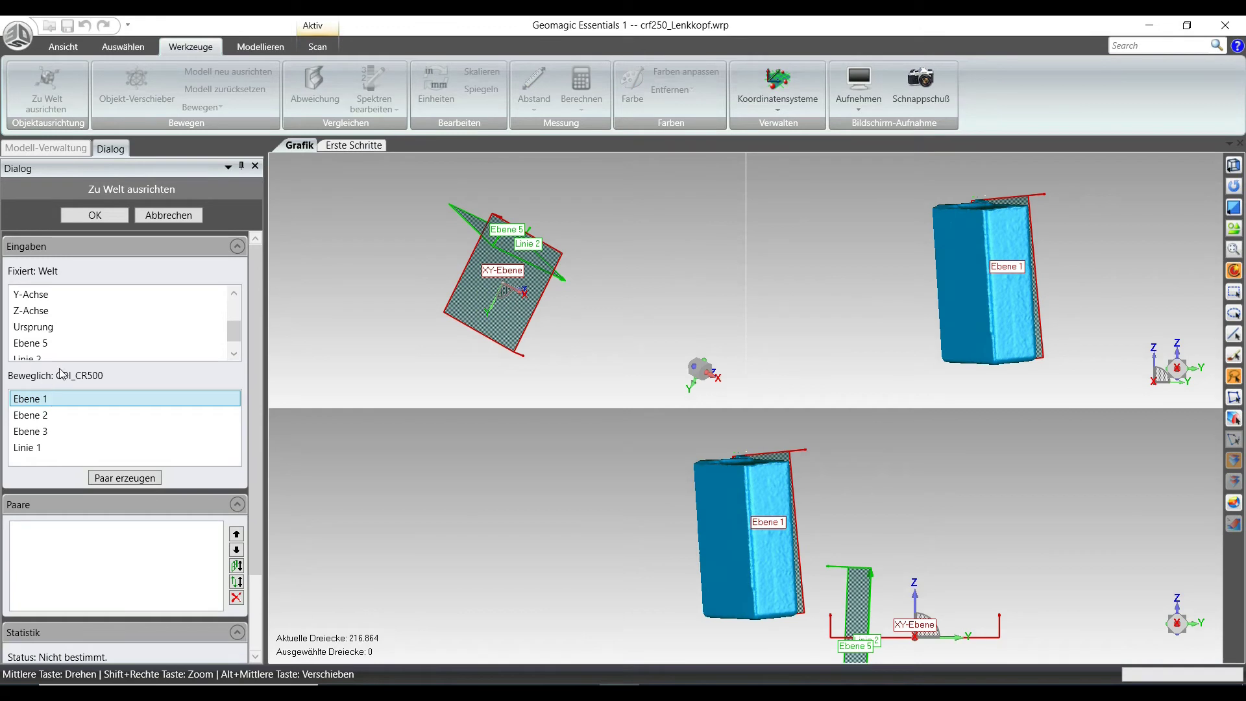
pyautogui.scroll(-1, 85, 337)
pyautogui.moveTo(97, 327); pyautogui.dragTo(94, 349)
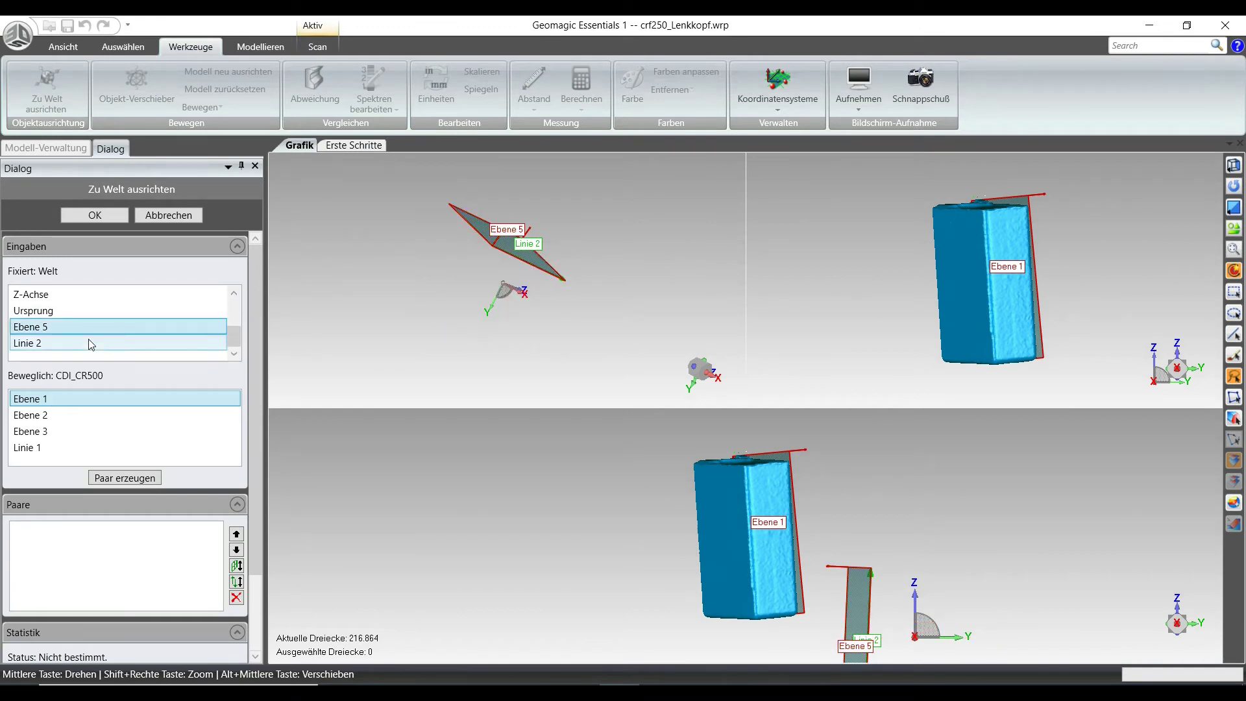
pyautogui.click(124, 477)
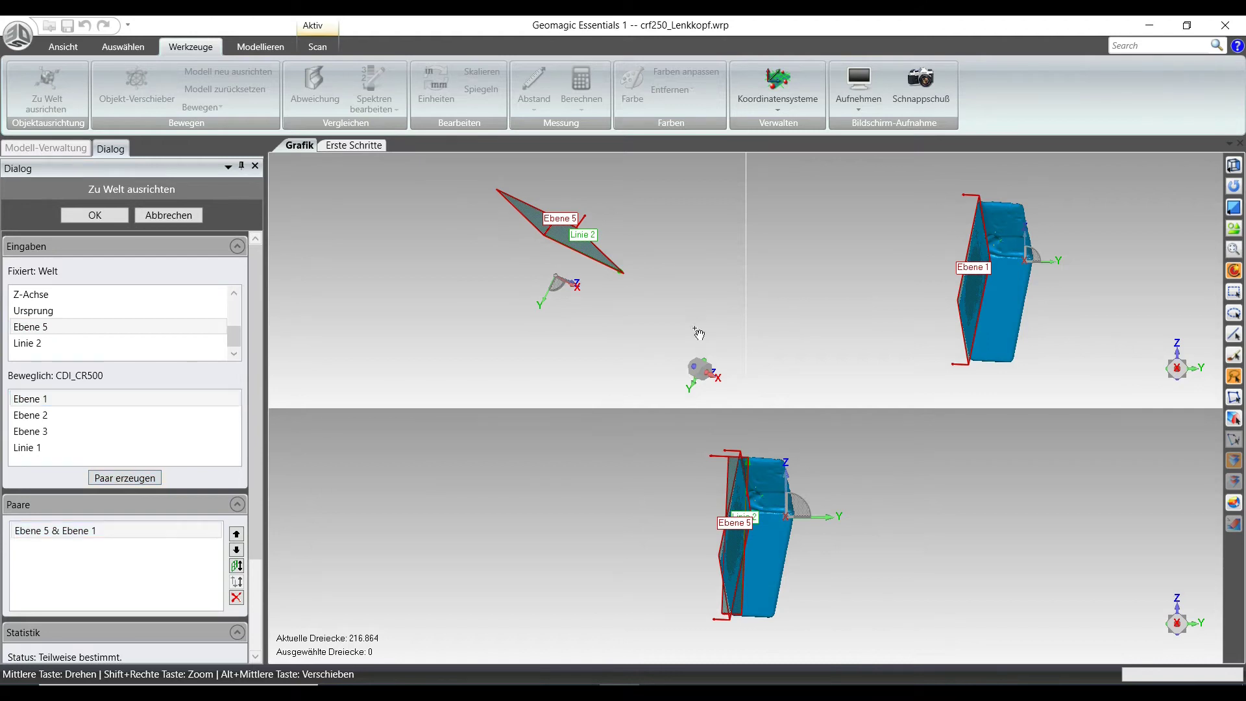
pyautogui.moveTo(876, 320); pyautogui.dragTo(820, 309, button='middle')
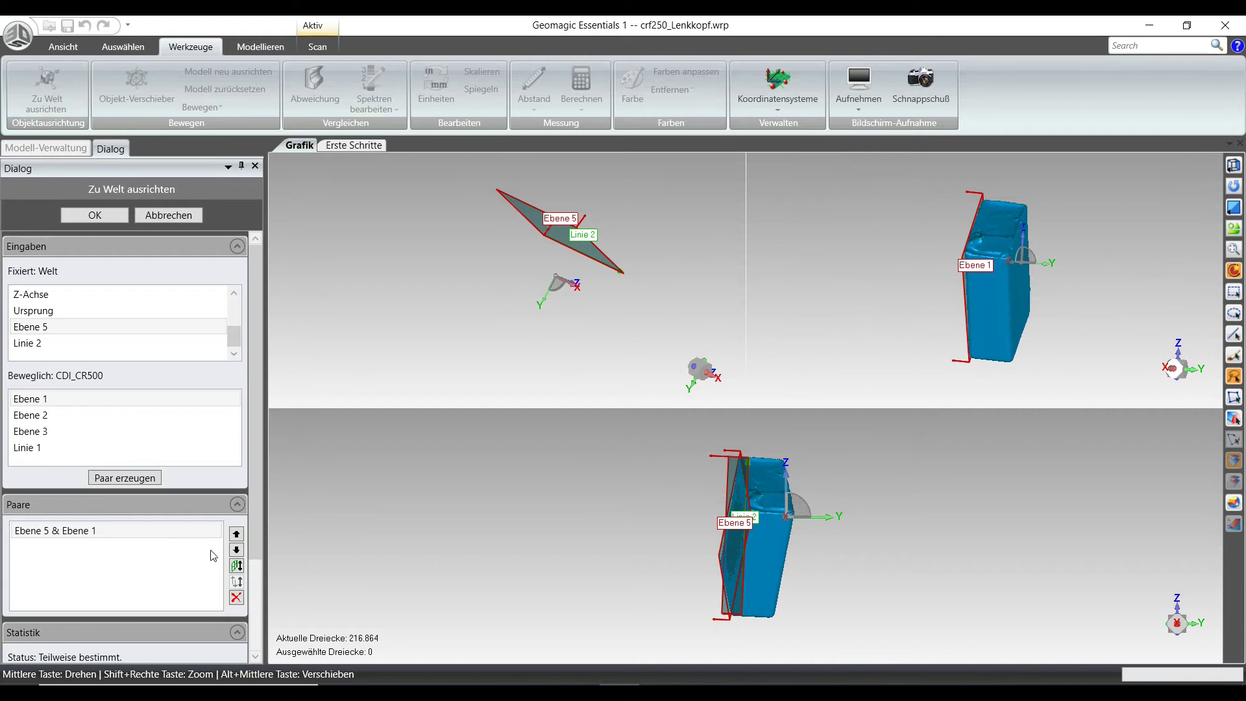
pyautogui.click(237, 566)
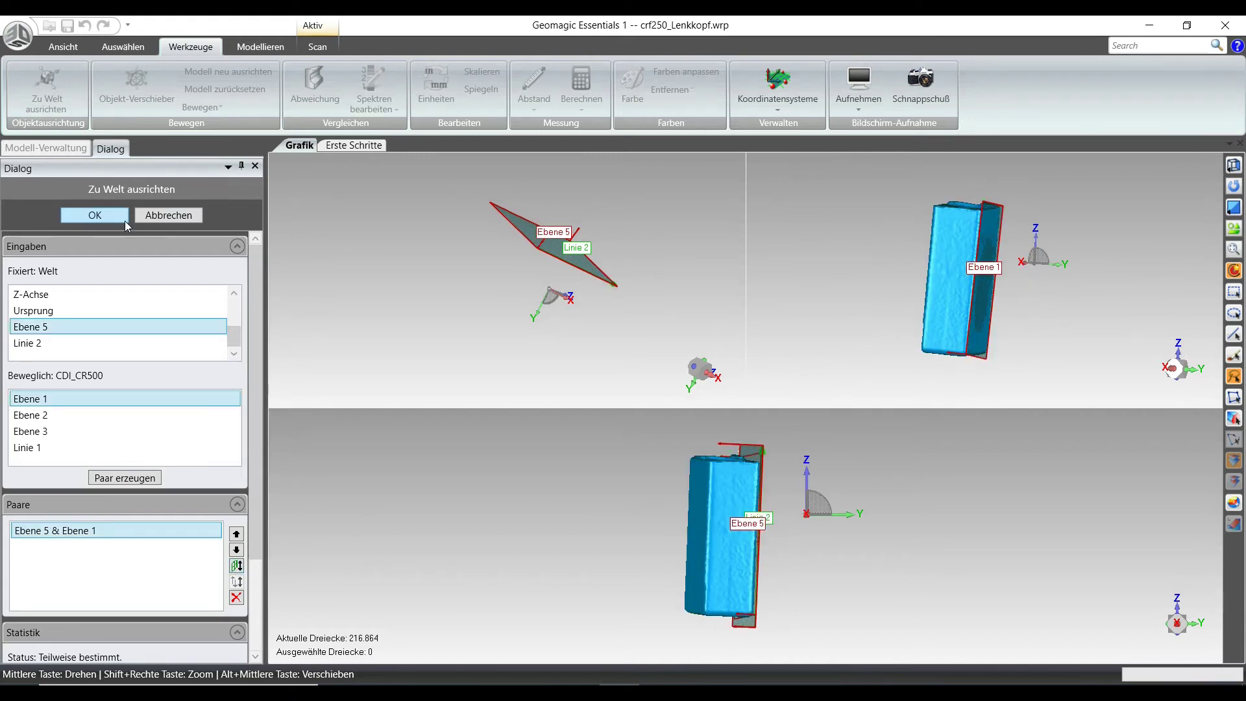
pyautogui.click(108, 214)
pyautogui.moveTo(656, 302); pyautogui.dragTo(656, 329, button='middle')
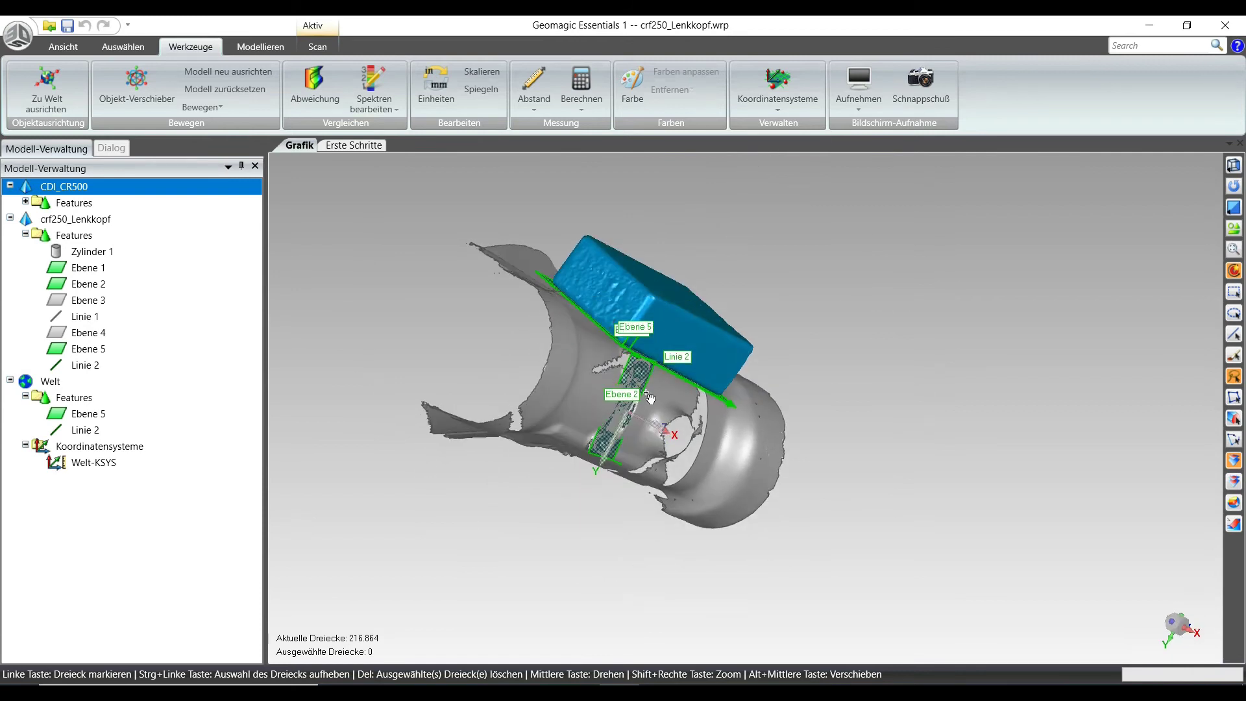
pyautogui.scroll(2, 637, 407)
pyautogui.moveTo(638, 408); pyautogui.dragTo(668, 400, button='middle')
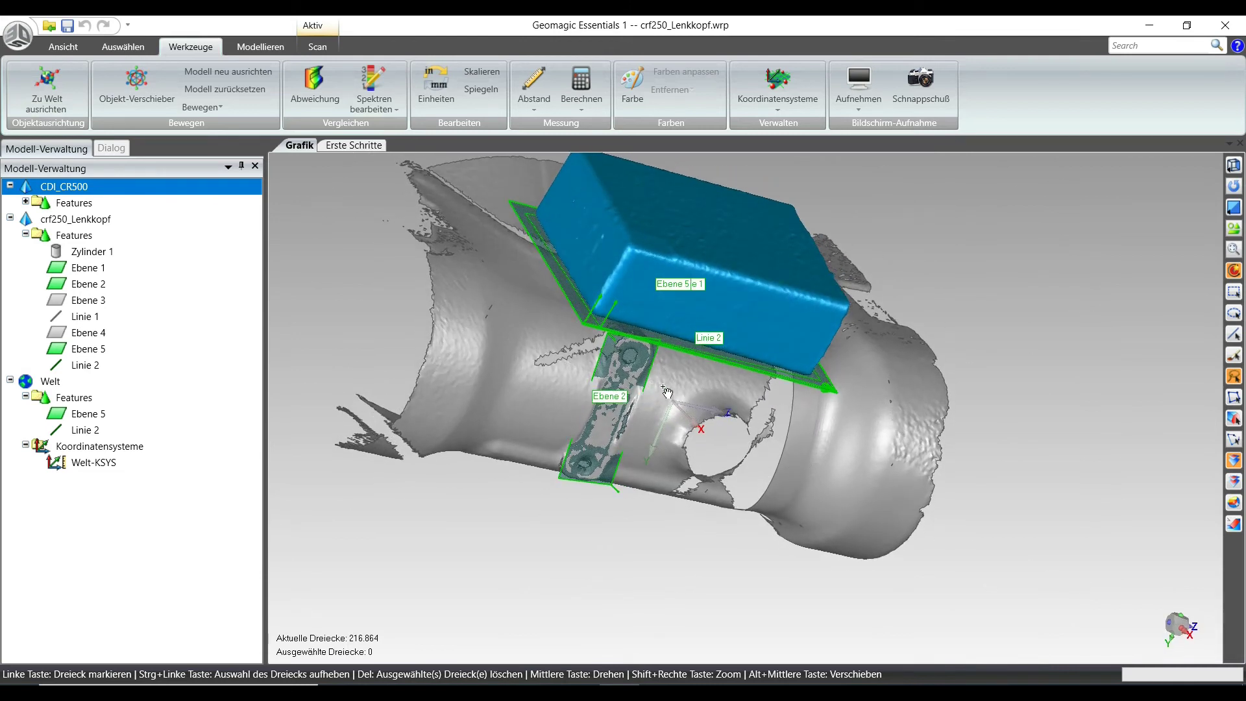
# - Pair Welt's Linie 2 (fixed) with the box's Linie 1 (moving)
pyautogui.click(57, 87)
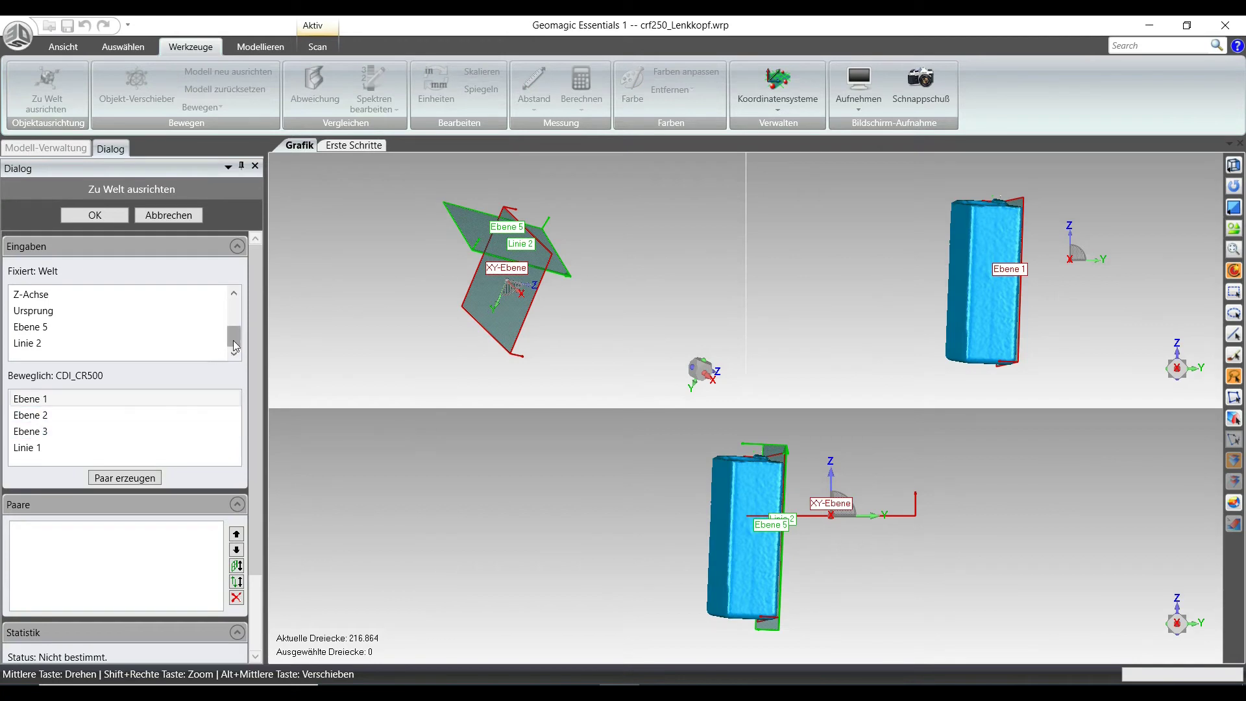
pyautogui.click(188, 344)
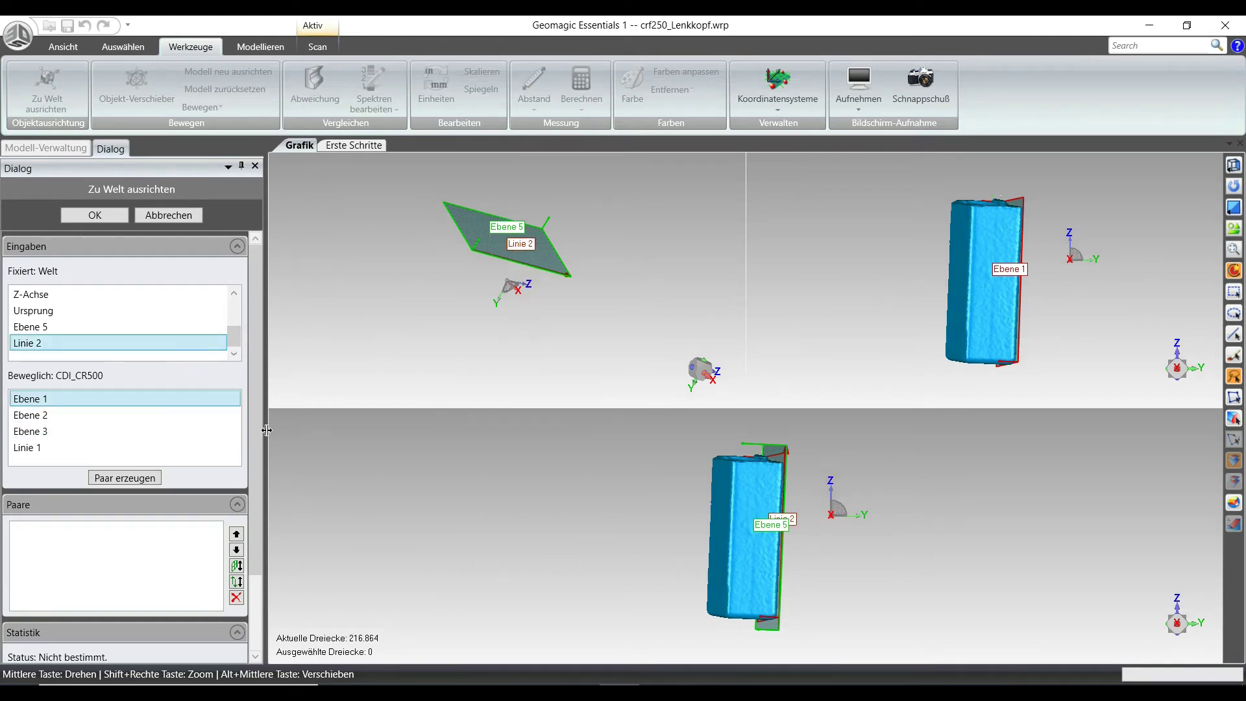
pyautogui.click(106, 449)
pyautogui.click(127, 478)
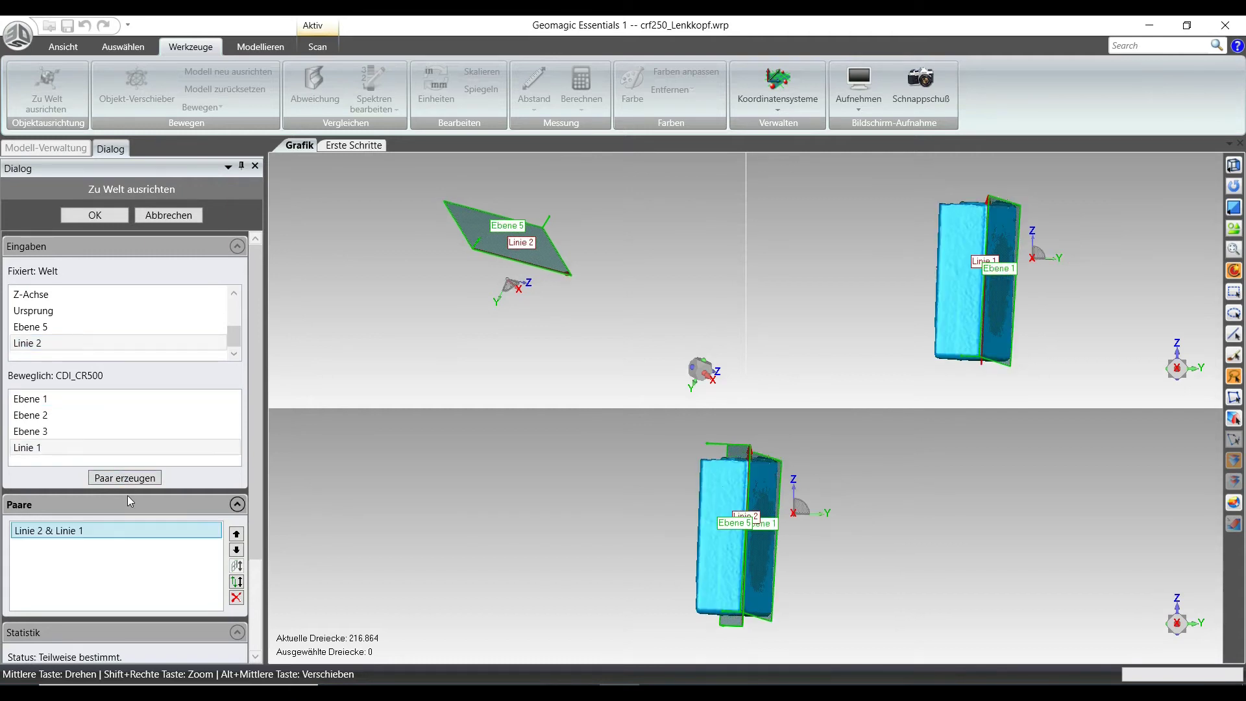
pyautogui.moveTo(921, 382); pyautogui.dragTo(994, 415, button='middle')
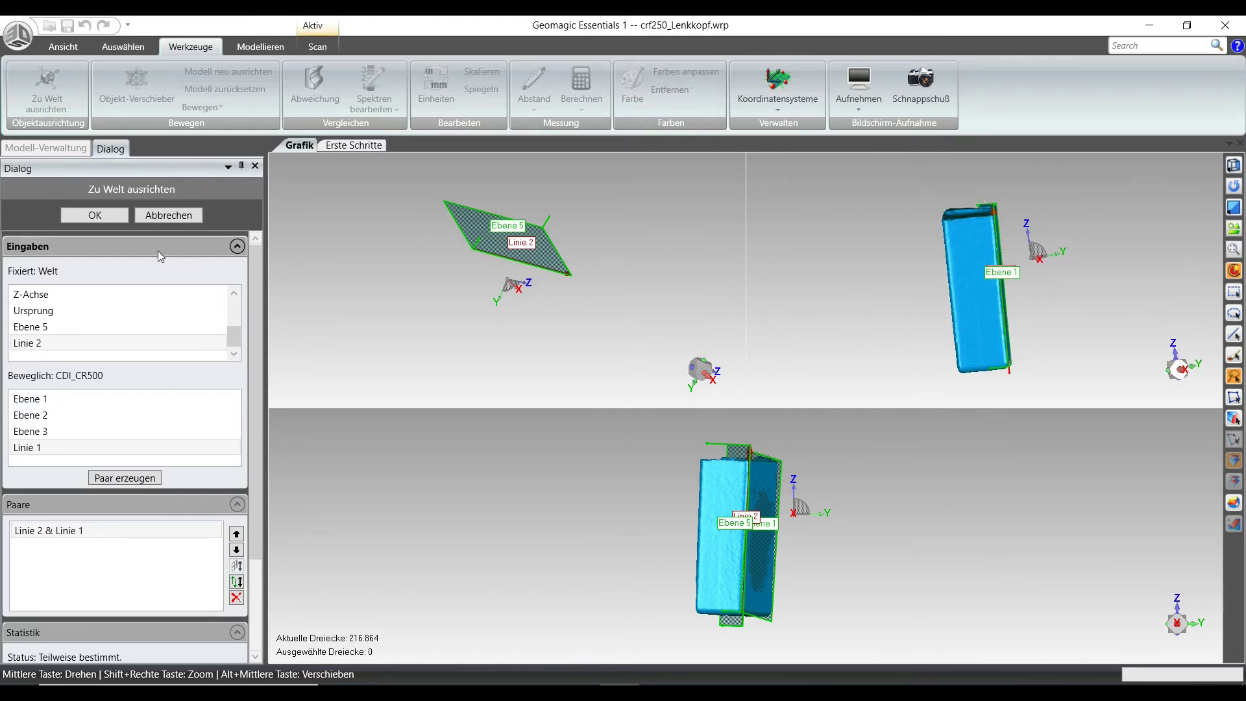
# - Add the Ebene 5–Ebene 2 pair and apply the alignment
pyautogui.click(74, 327)
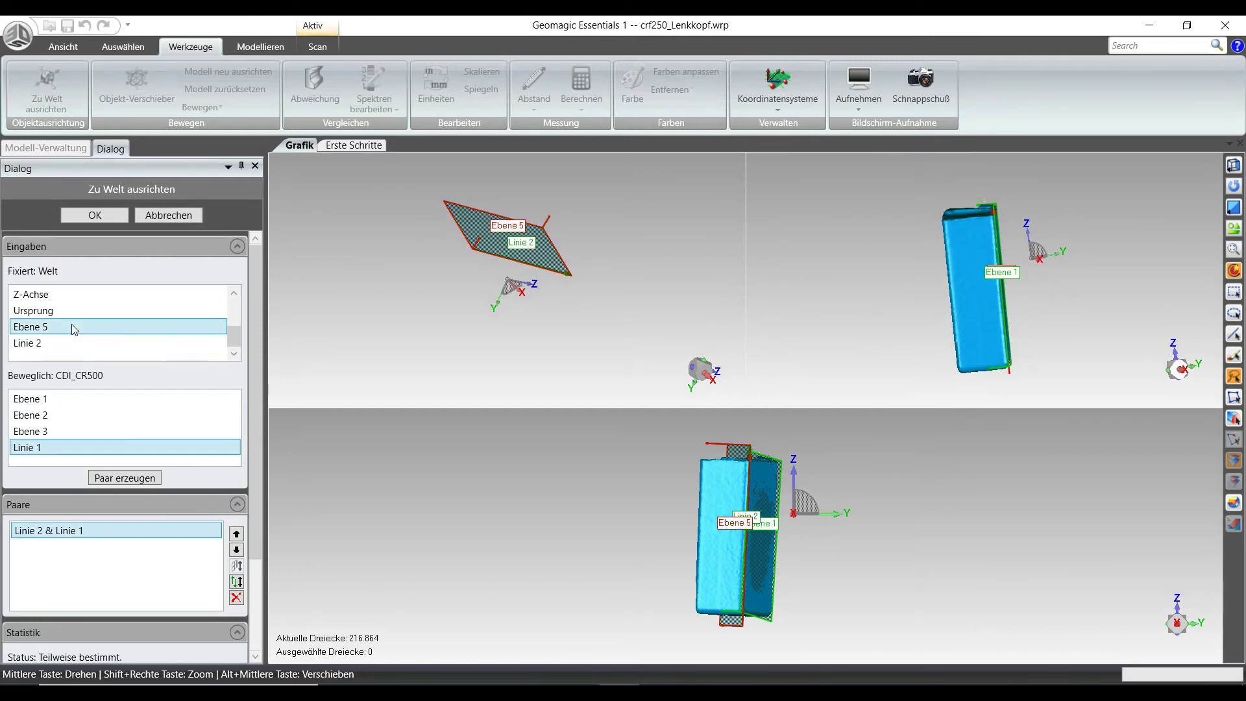
pyautogui.click(103, 417)
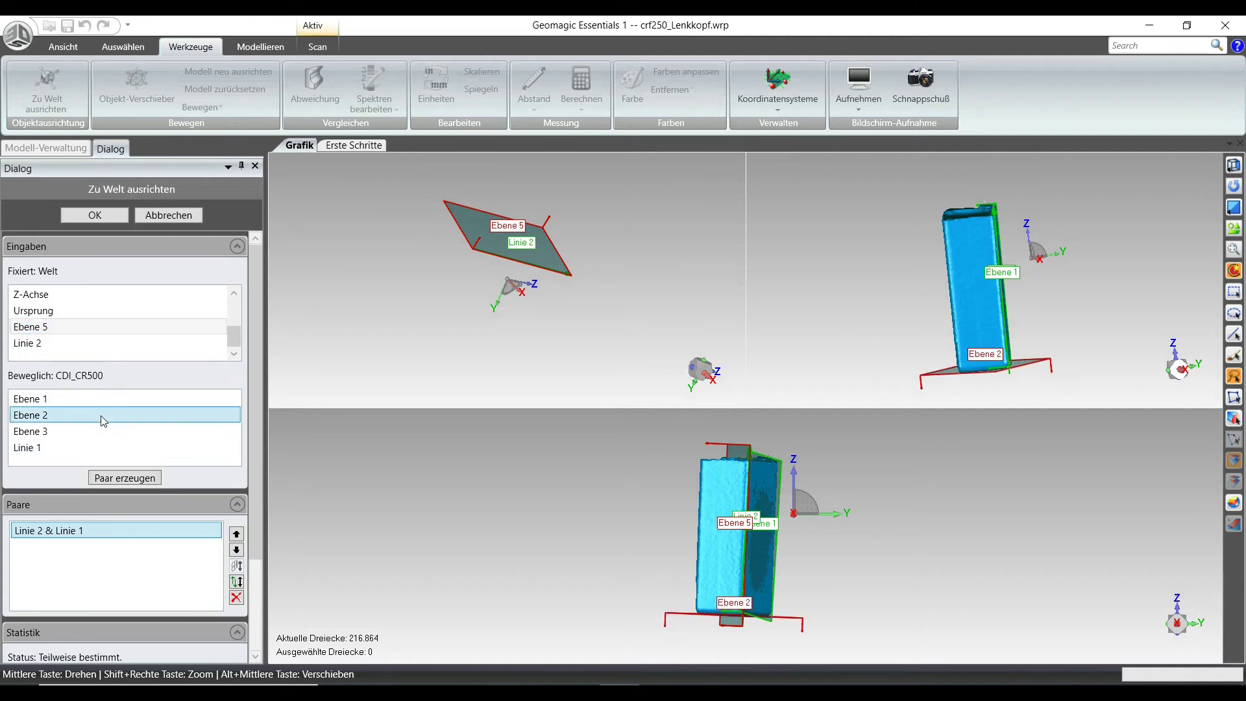
pyautogui.click(111, 478)
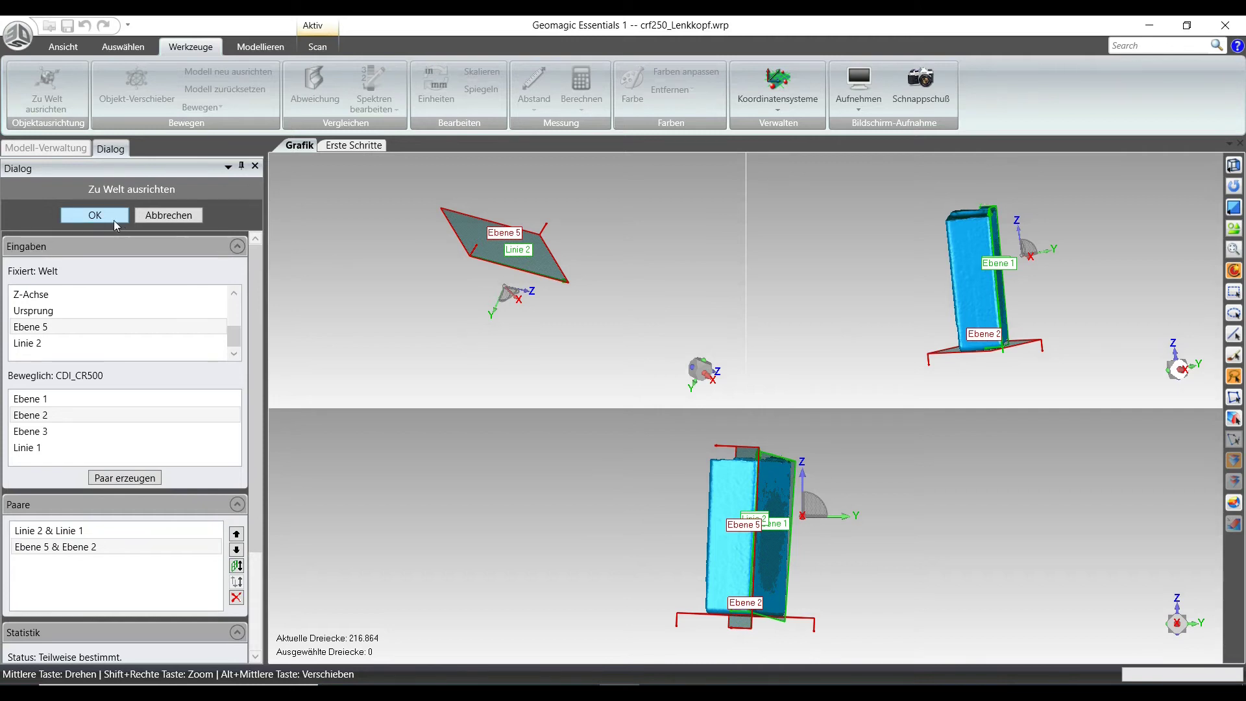
pyautogui.click(95, 215)
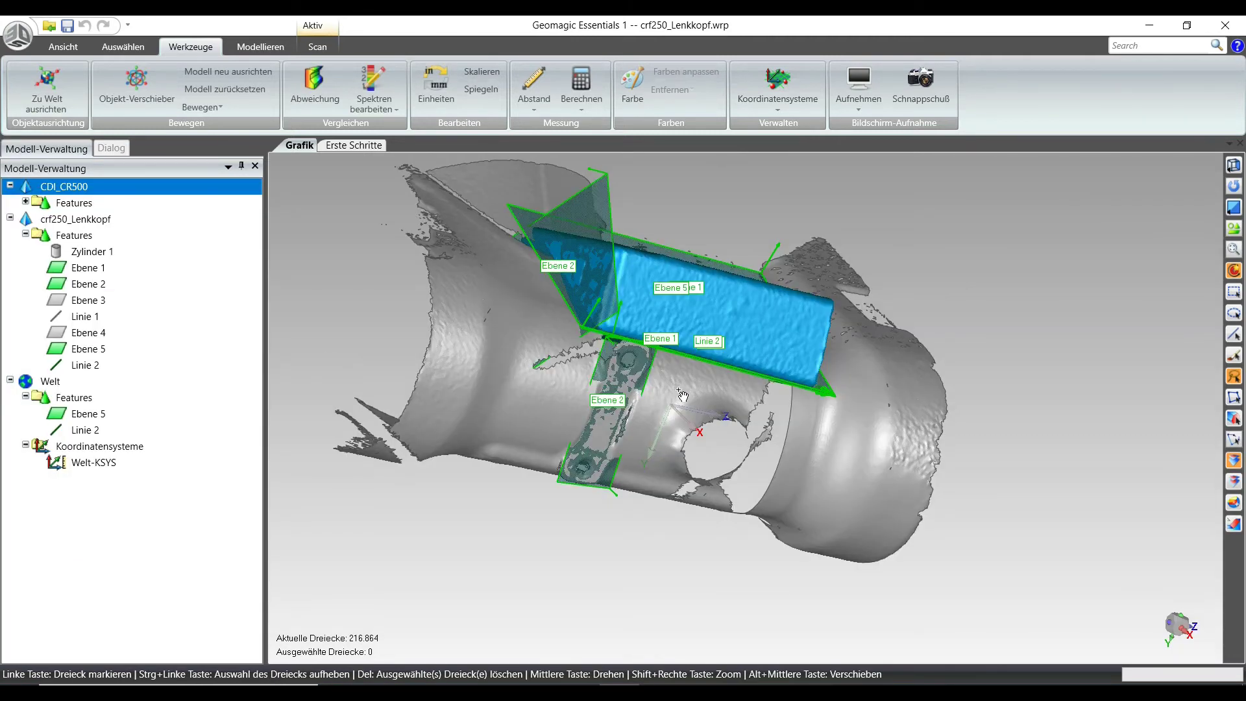
# - Orbit to check the box alignment, then reopen the Zu Welt ausrichten settings
pyautogui.moveTo(697, 394); pyautogui.dragTo(709, 498, button='middle')
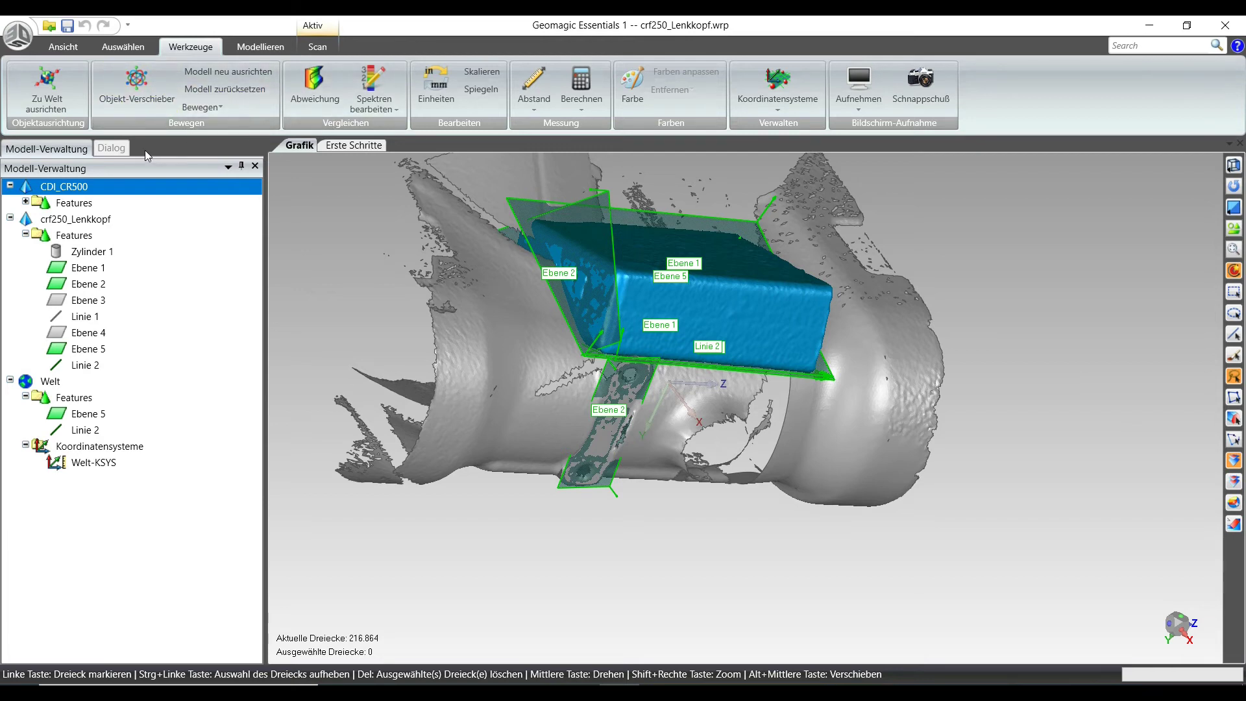
pyautogui.click(47, 91)
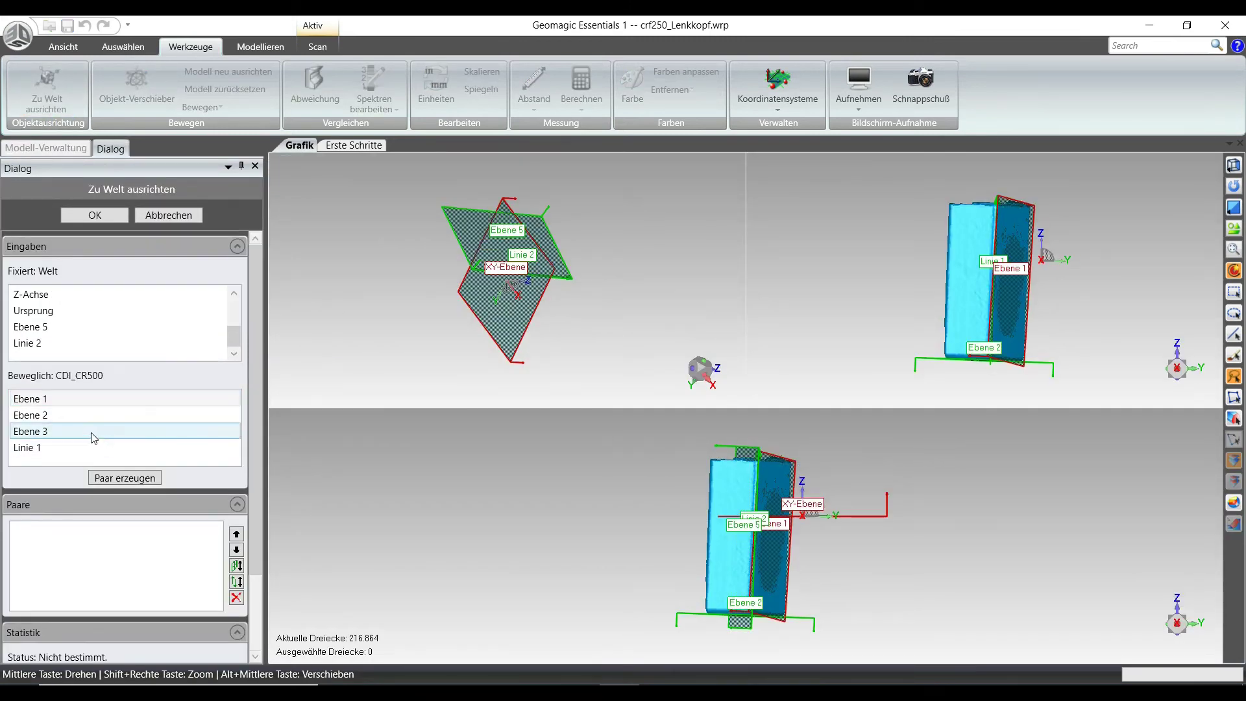
# - Pair world Ebene 5 with box Ebene 1, and world Linie 2 with box Linie 1
pyautogui.click(51, 344)
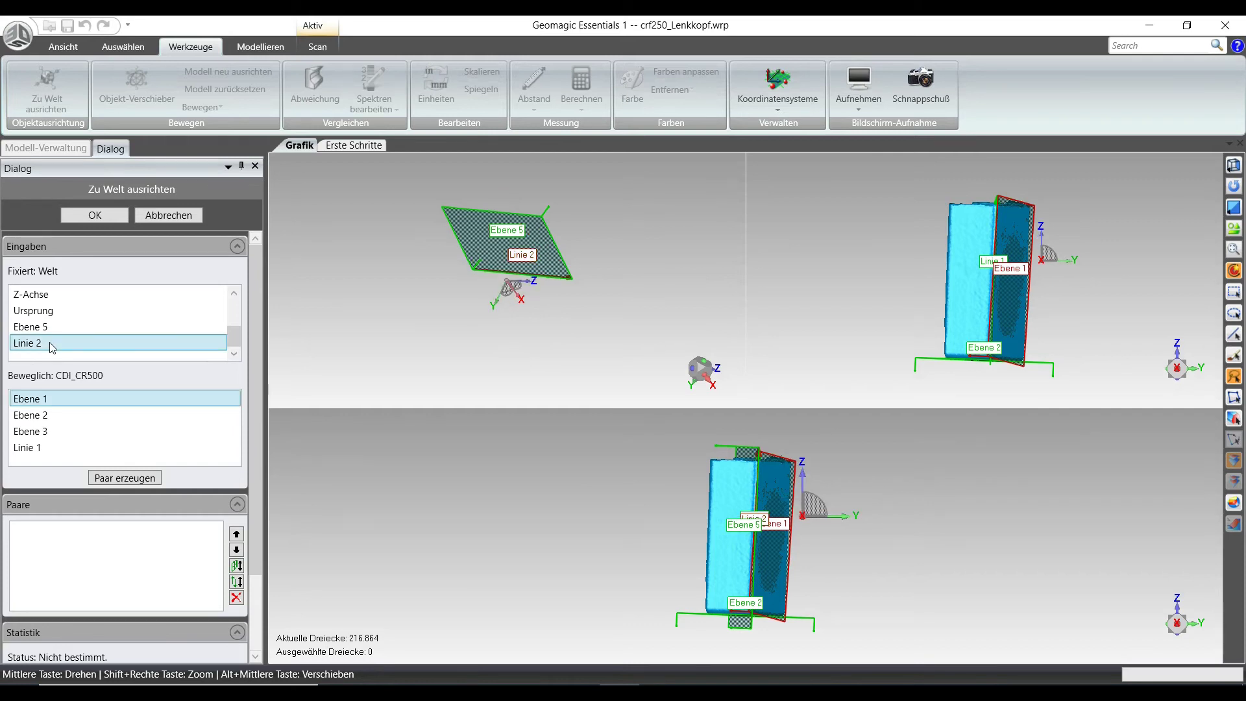
pyautogui.click(55, 328)
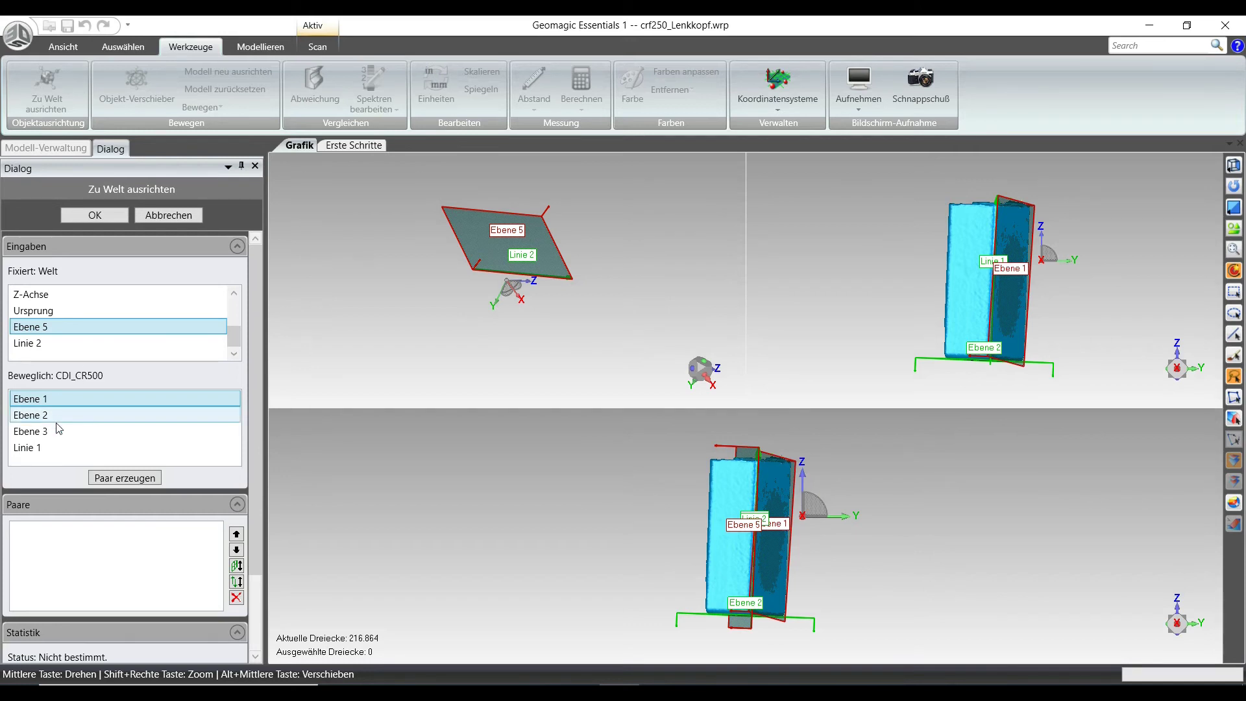
pyautogui.click(126, 478)
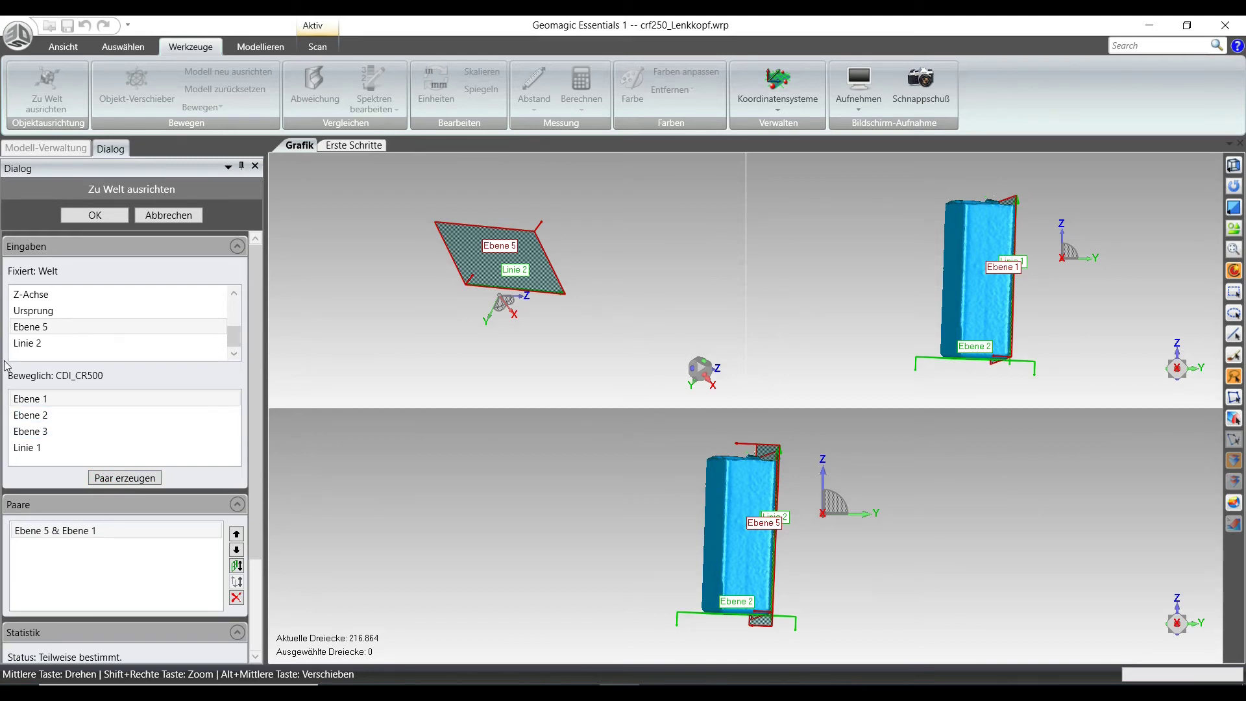
pyautogui.click(42, 344)
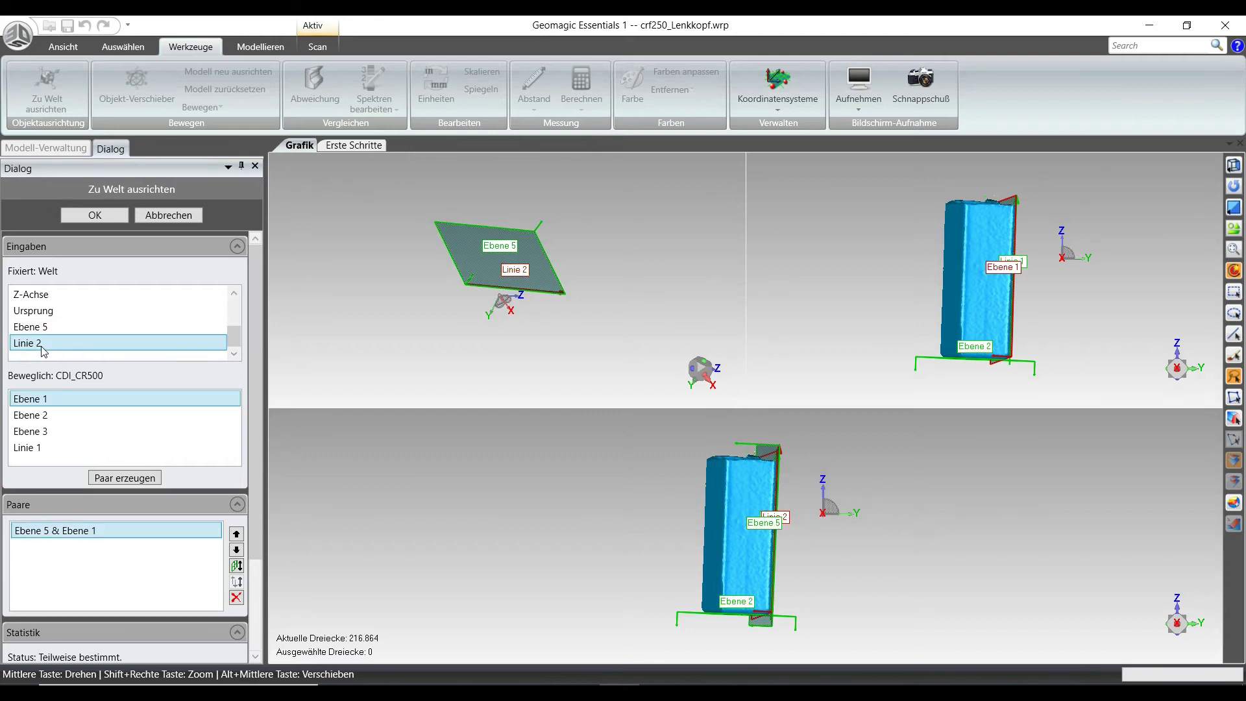
pyautogui.click(45, 459)
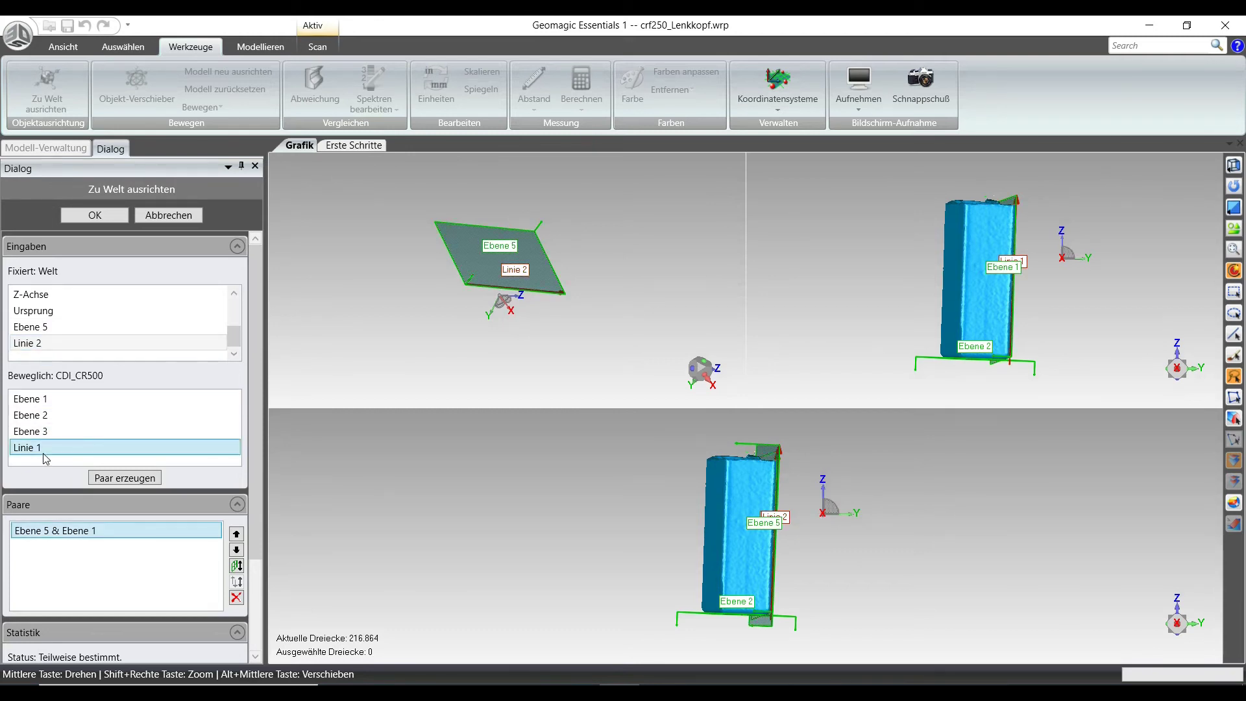
pyautogui.click(120, 479)
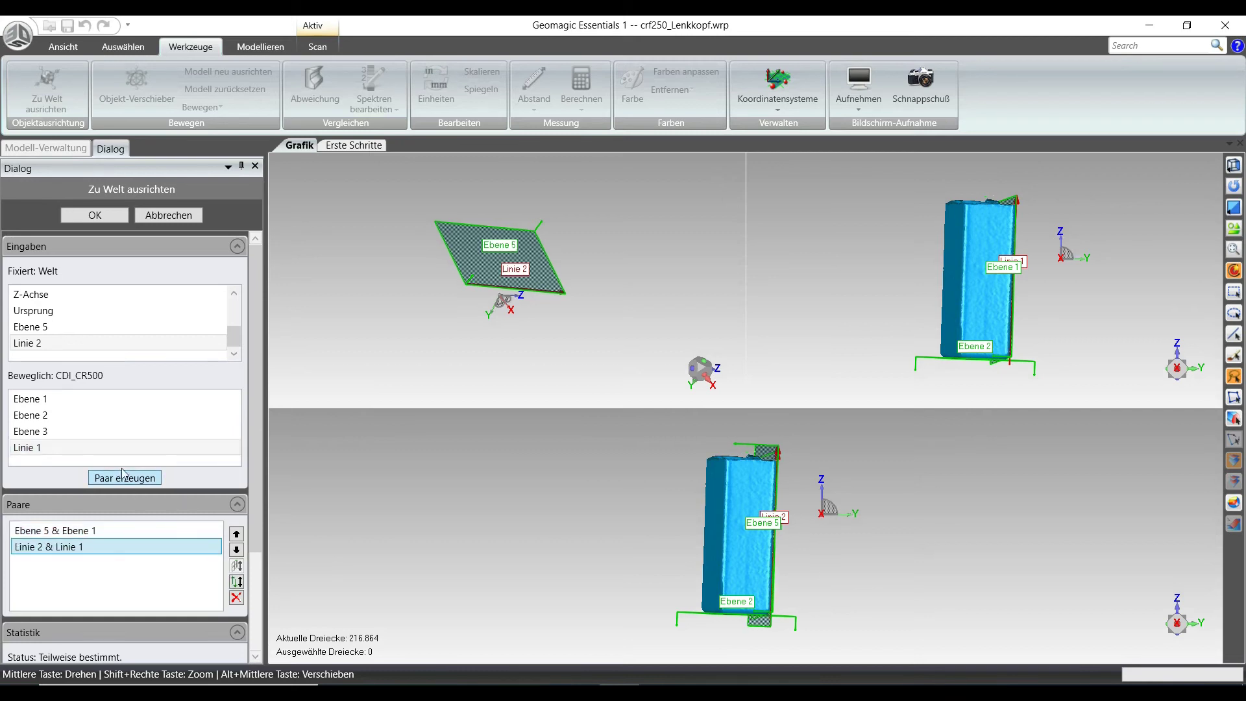
# - Apply the new alignment and inspect the box on the frame scan from several sides
pyautogui.click(95, 214)
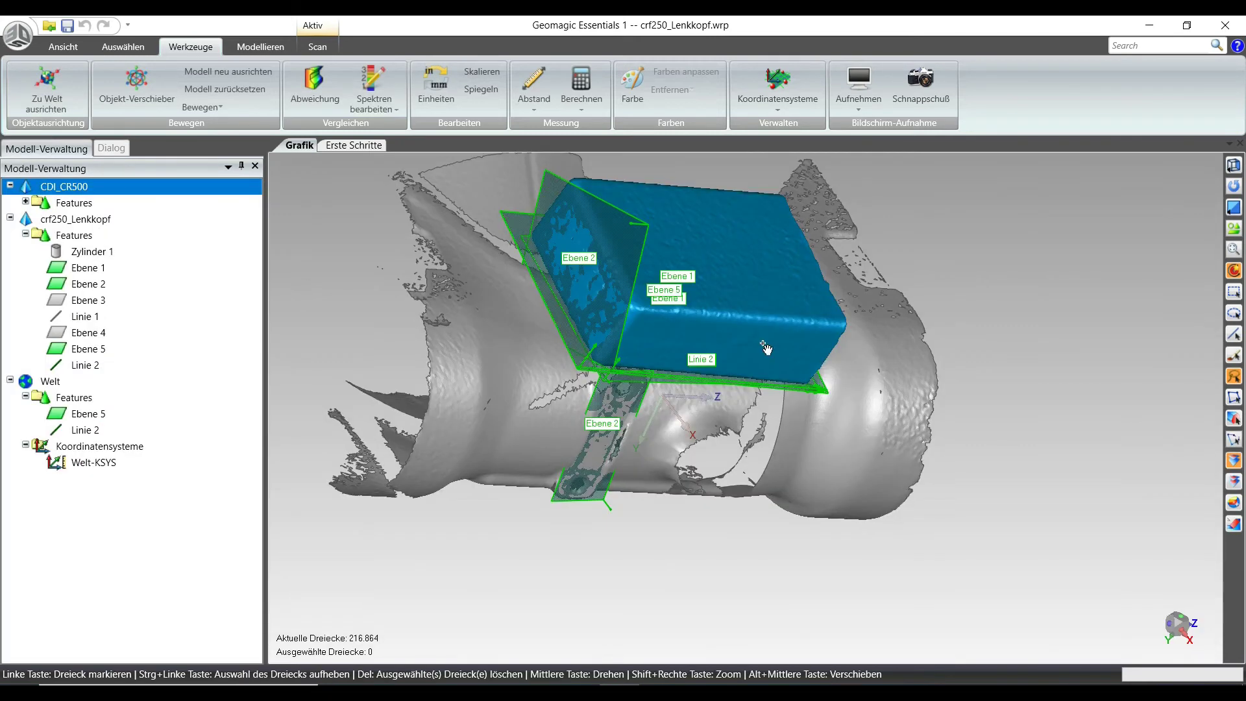
pyautogui.moveTo(688, 233); pyautogui.dragTo(676, 388, button='middle')
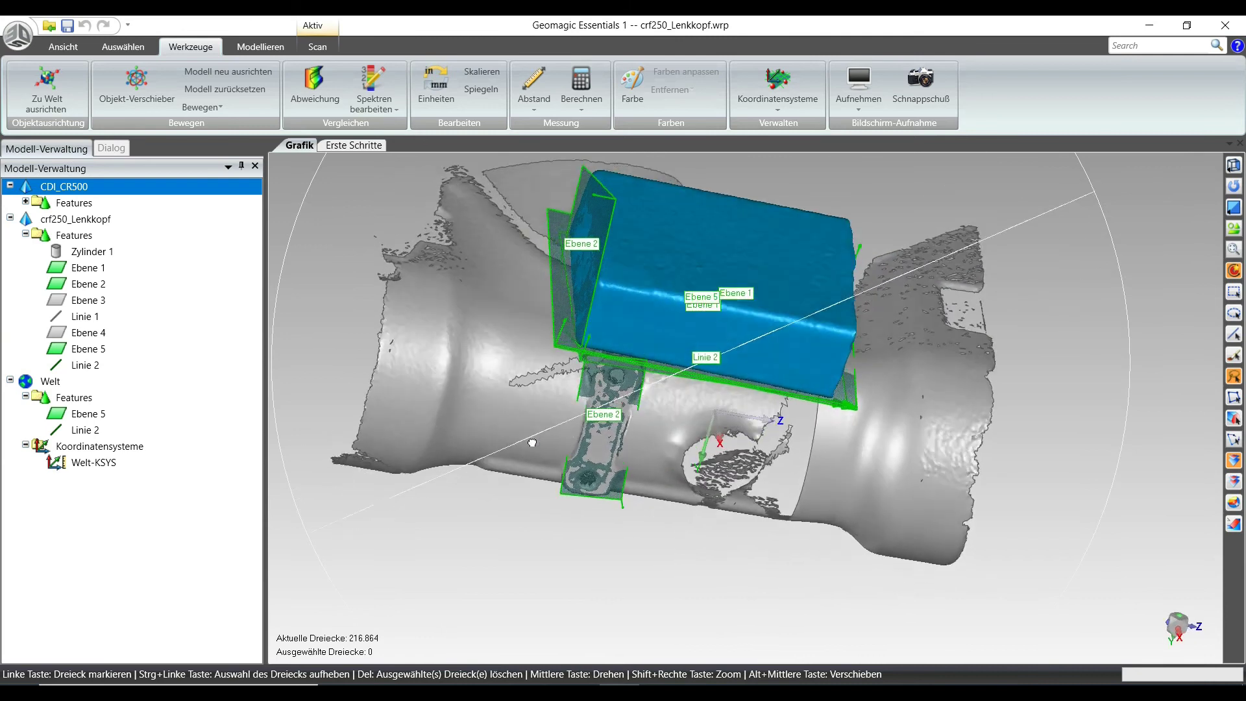
pyautogui.moveTo(532, 442); pyautogui.dragTo(940, 347, button='middle')
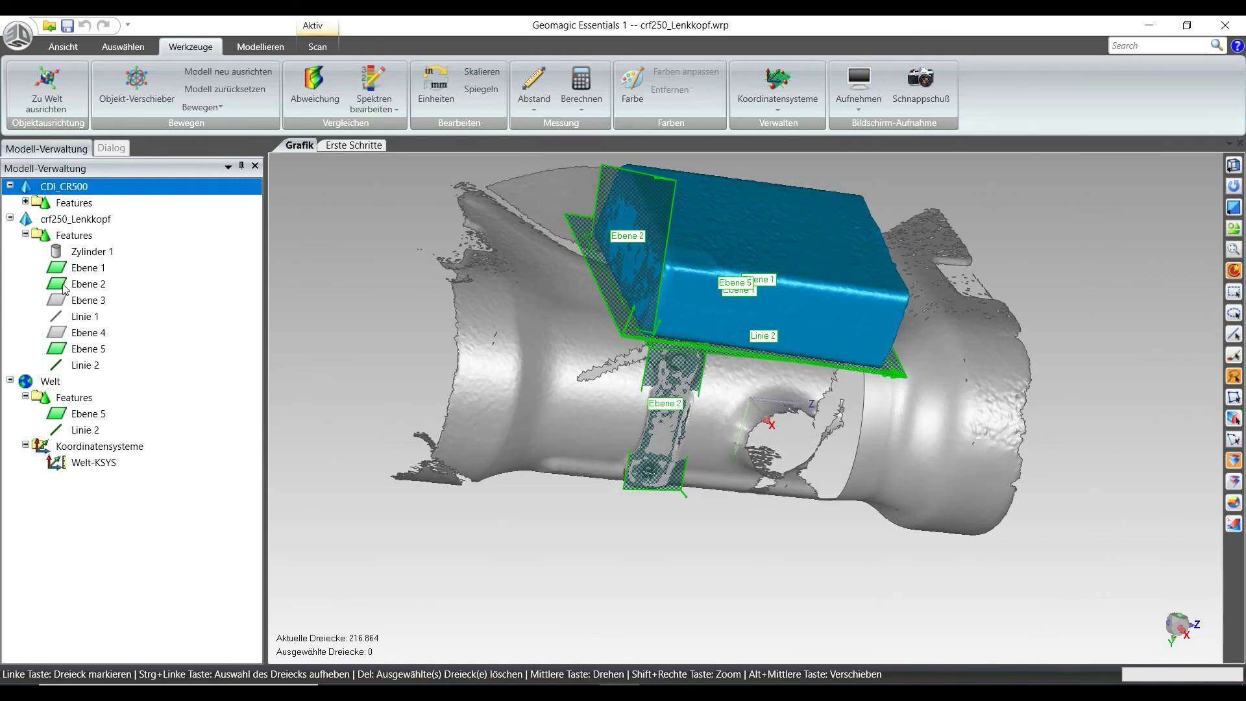
# - Hide all features of both crf250_Lenkkopf and CDI_CR500 via Alle ausblenden
pyautogui.rightClick(68, 235)
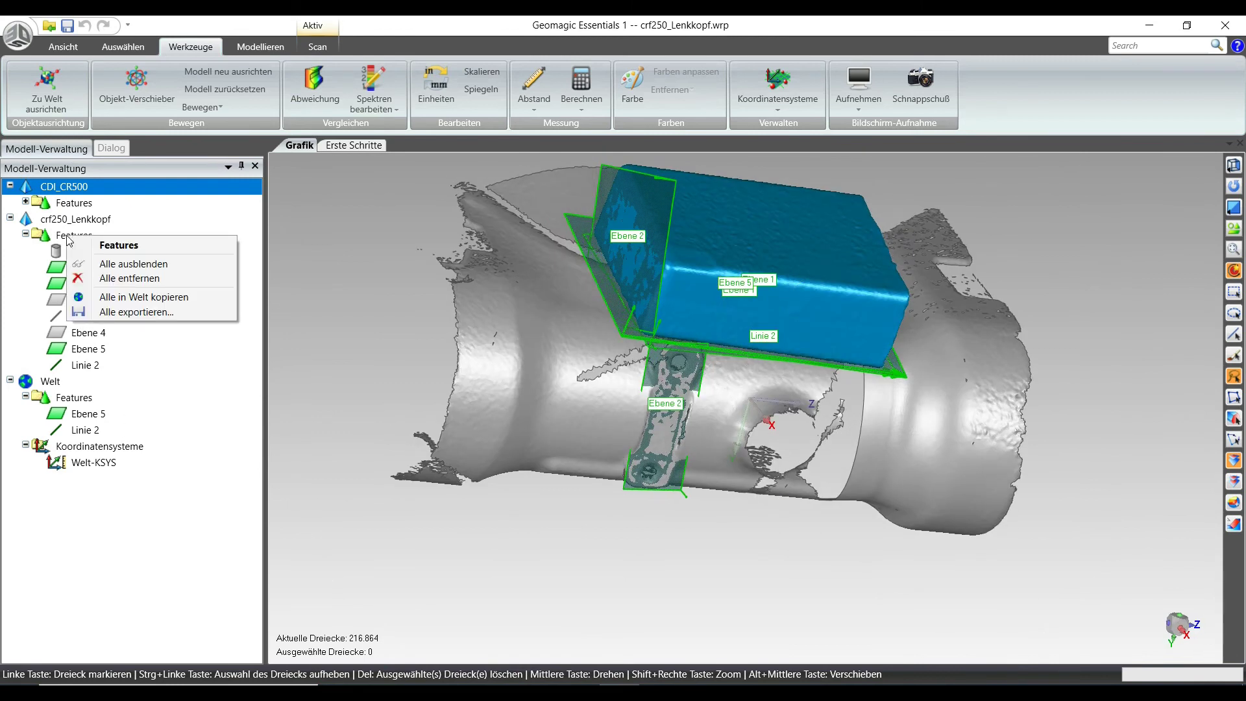
pyautogui.click(97, 264)
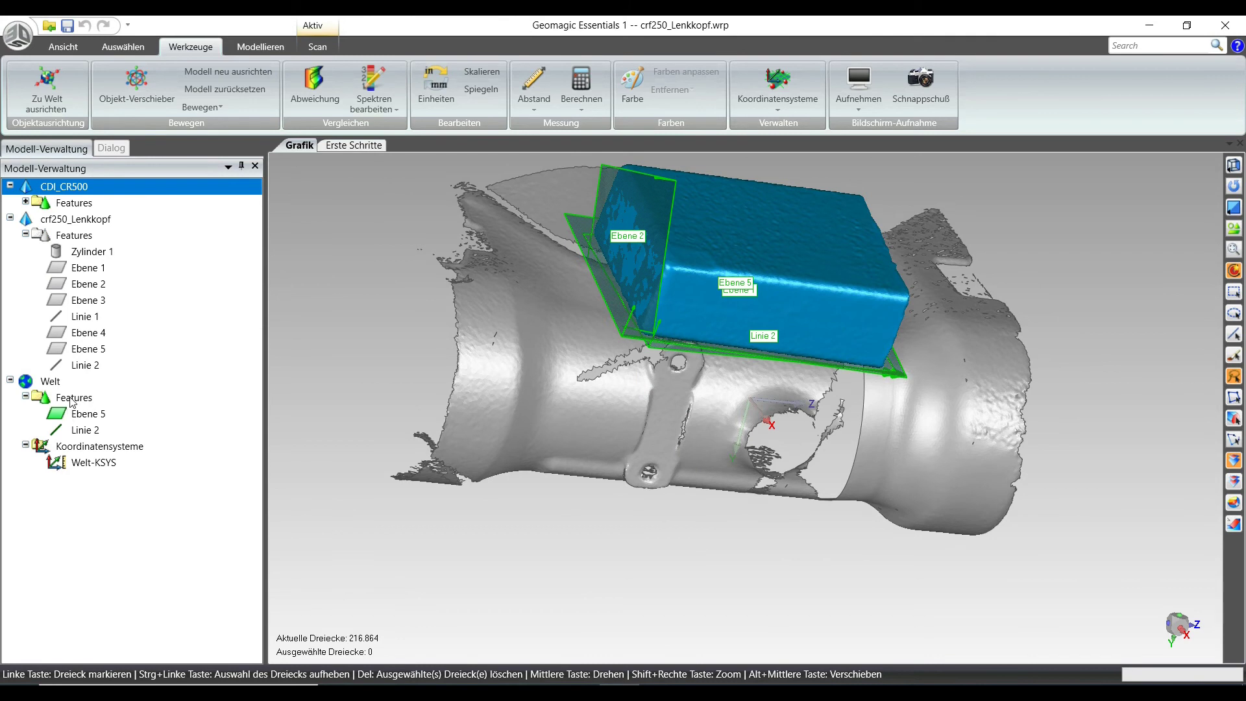
pyautogui.rightClick(66, 208)
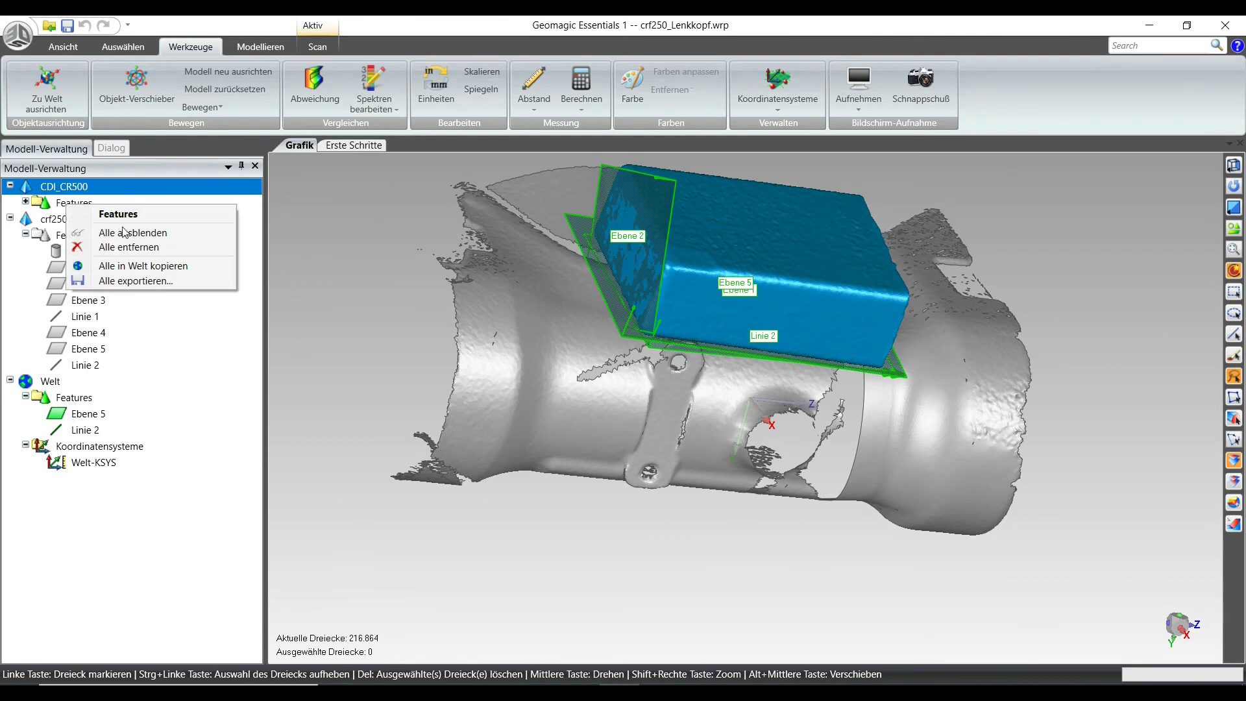
pyautogui.click(97, 237)
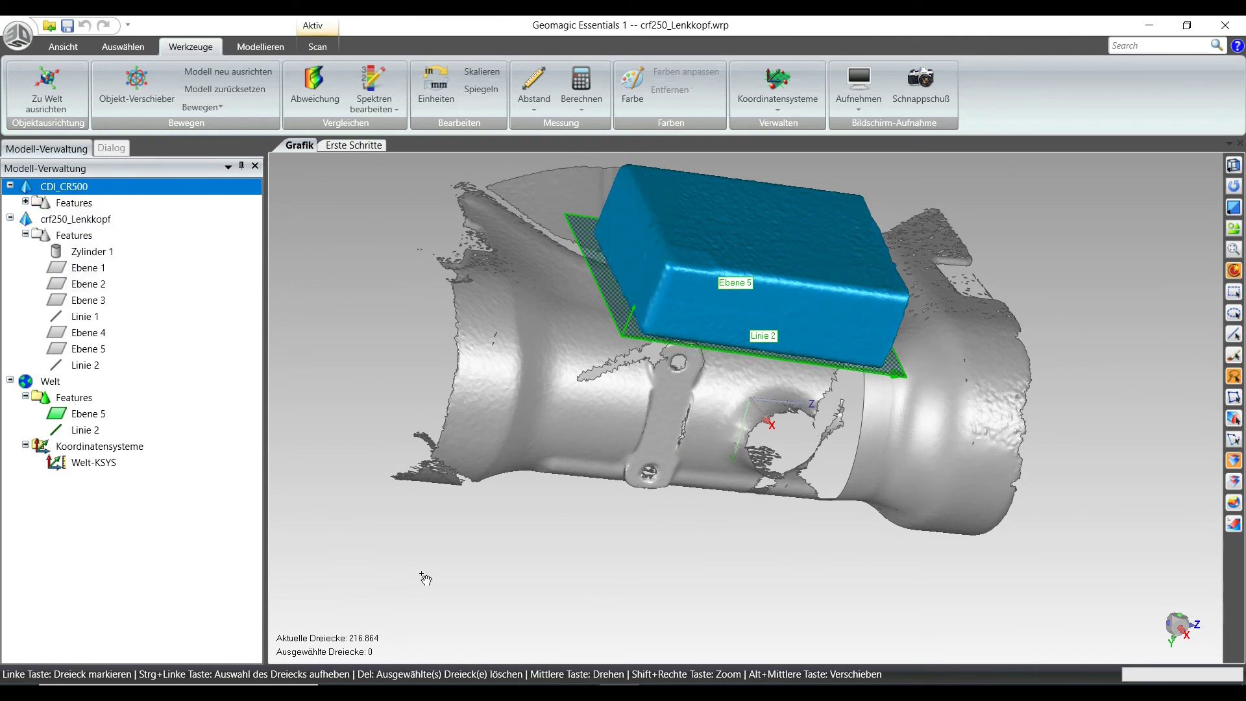
pyautogui.moveTo(497, 571); pyautogui.dragTo(473, 462, button='middle')
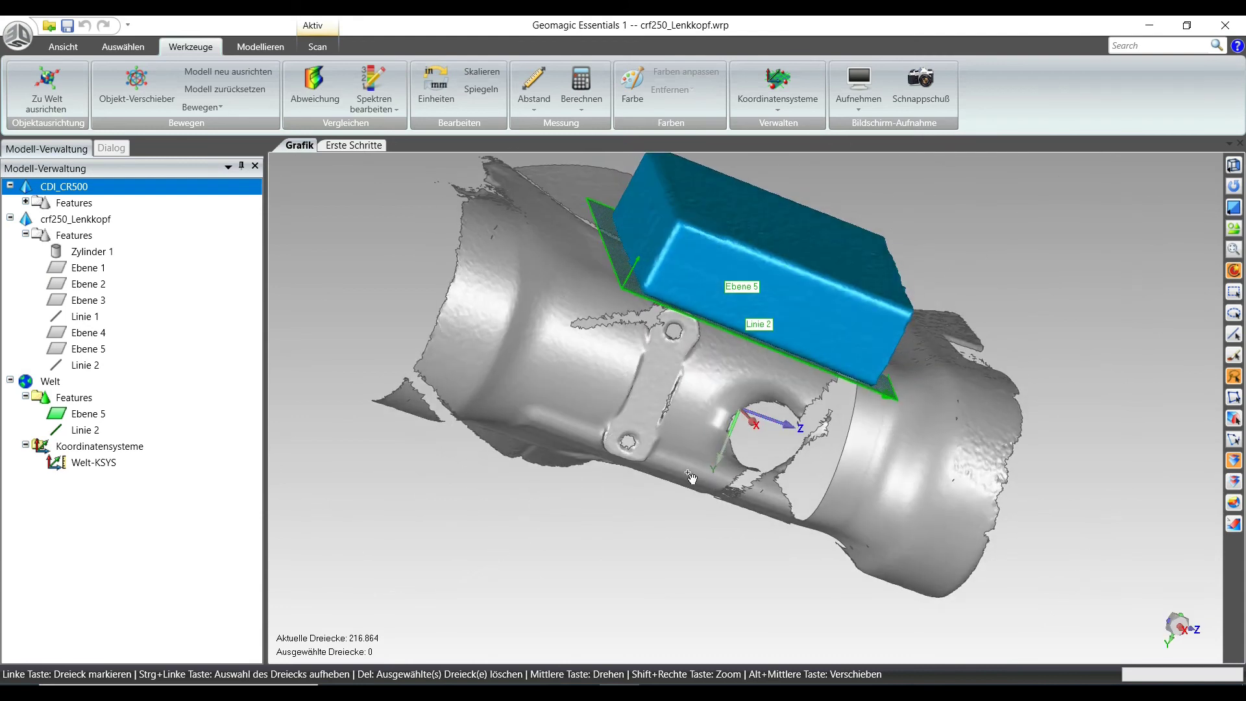
# - Slide the CDI_CR500 box up-left along its long axis using Objekt-Verschieber
pyautogui.click(141, 87)
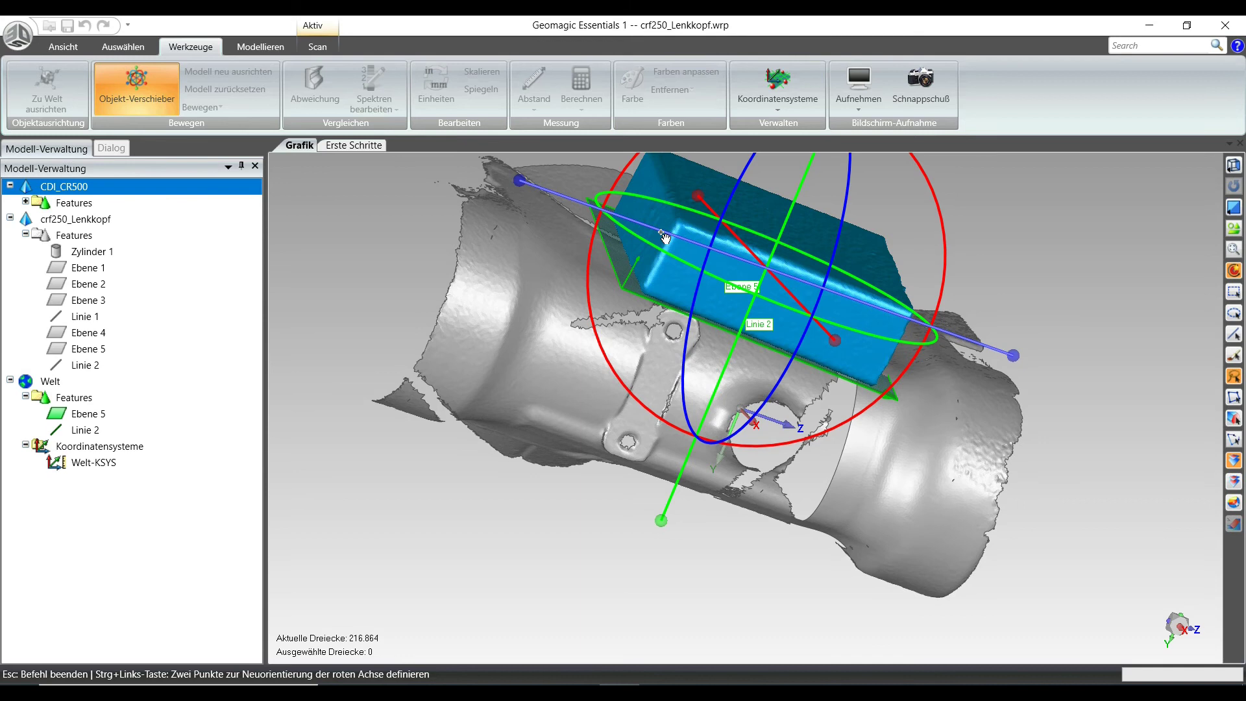
pyautogui.moveTo(666, 239); pyautogui.dragTo(560, 211)
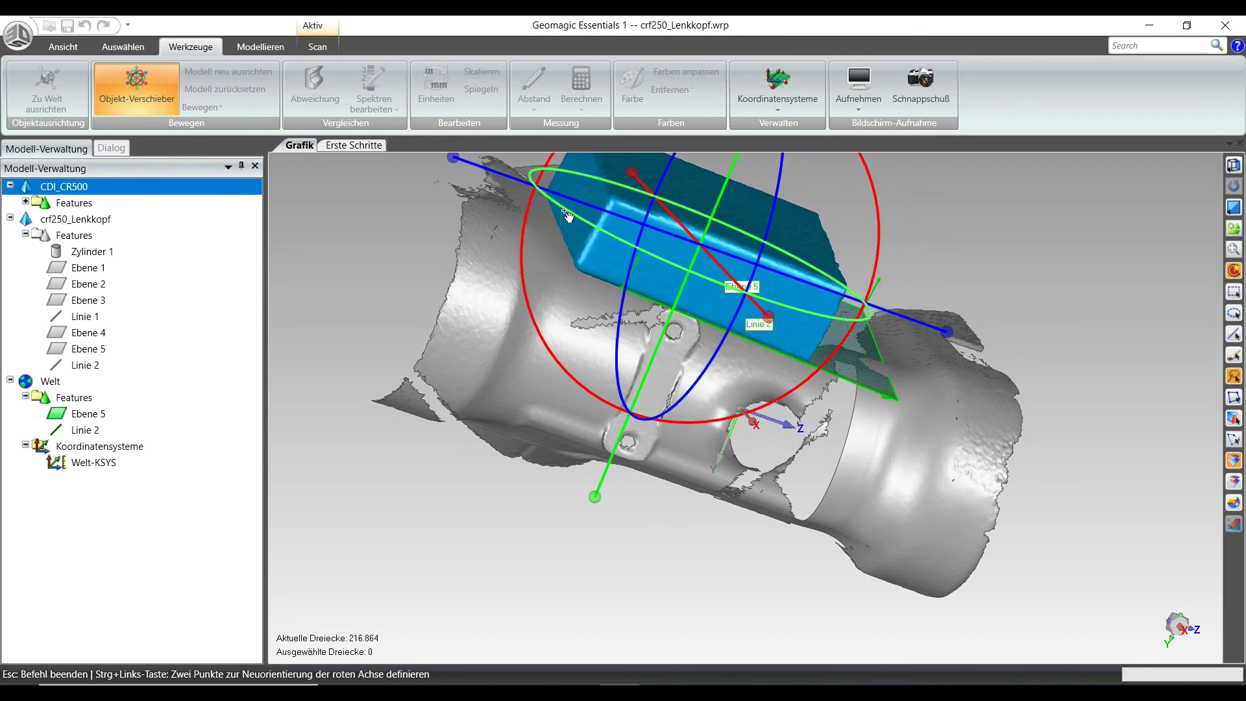
pyautogui.click(136, 88)
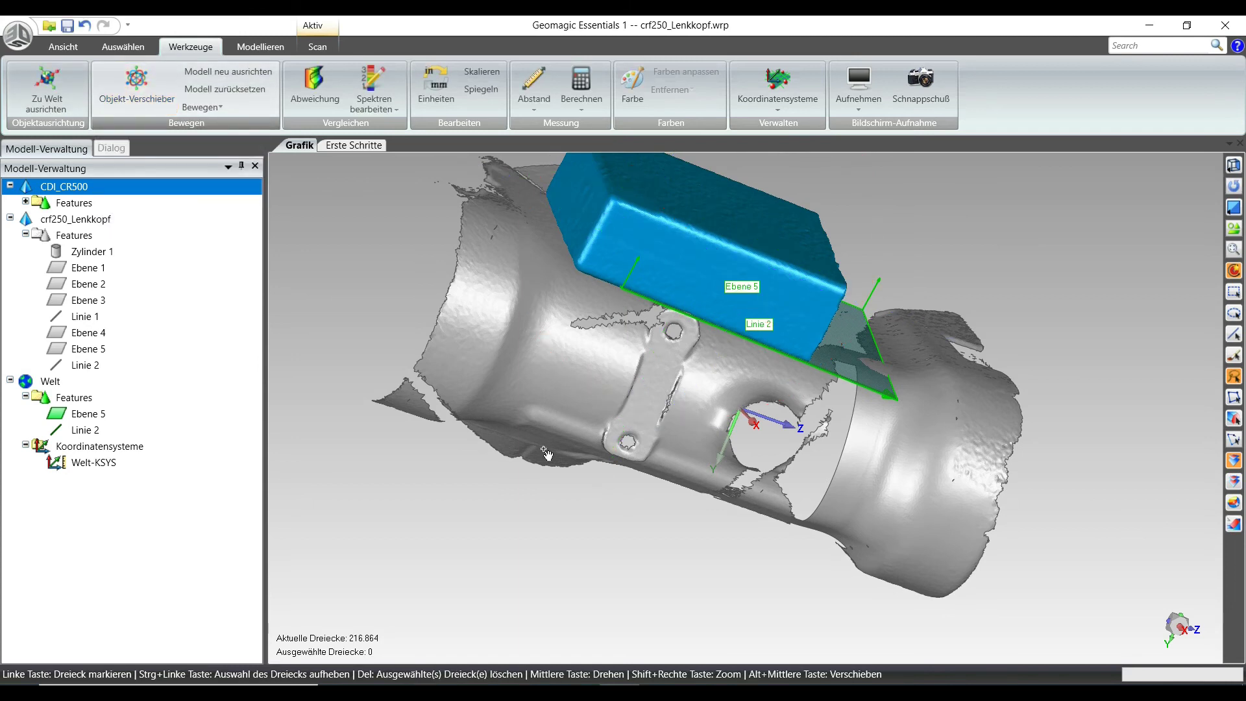
# - Orbit to an upright side-on view to inspect the box's final placement on the frame
pyautogui.moveTo(783, 405); pyautogui.dragTo(712, 443, button='middle')
pyautogui.moveTo(840, 365); pyautogui.dragTo(700, 431, button='middle')
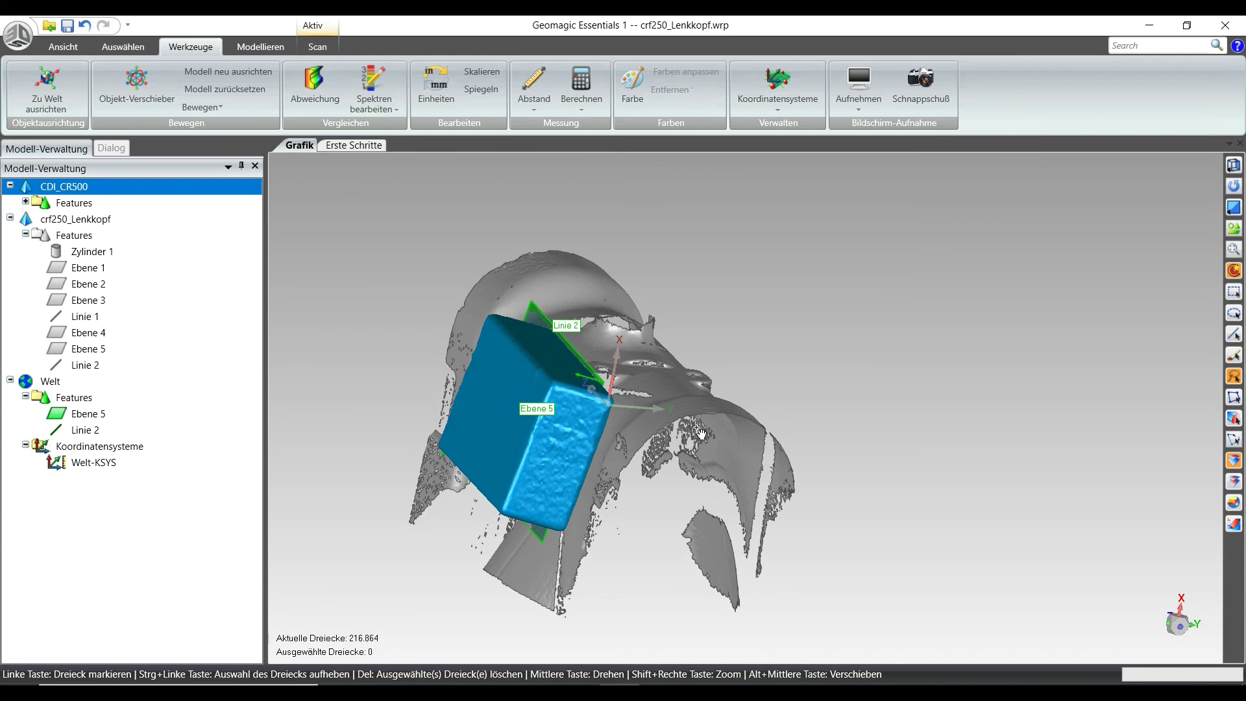